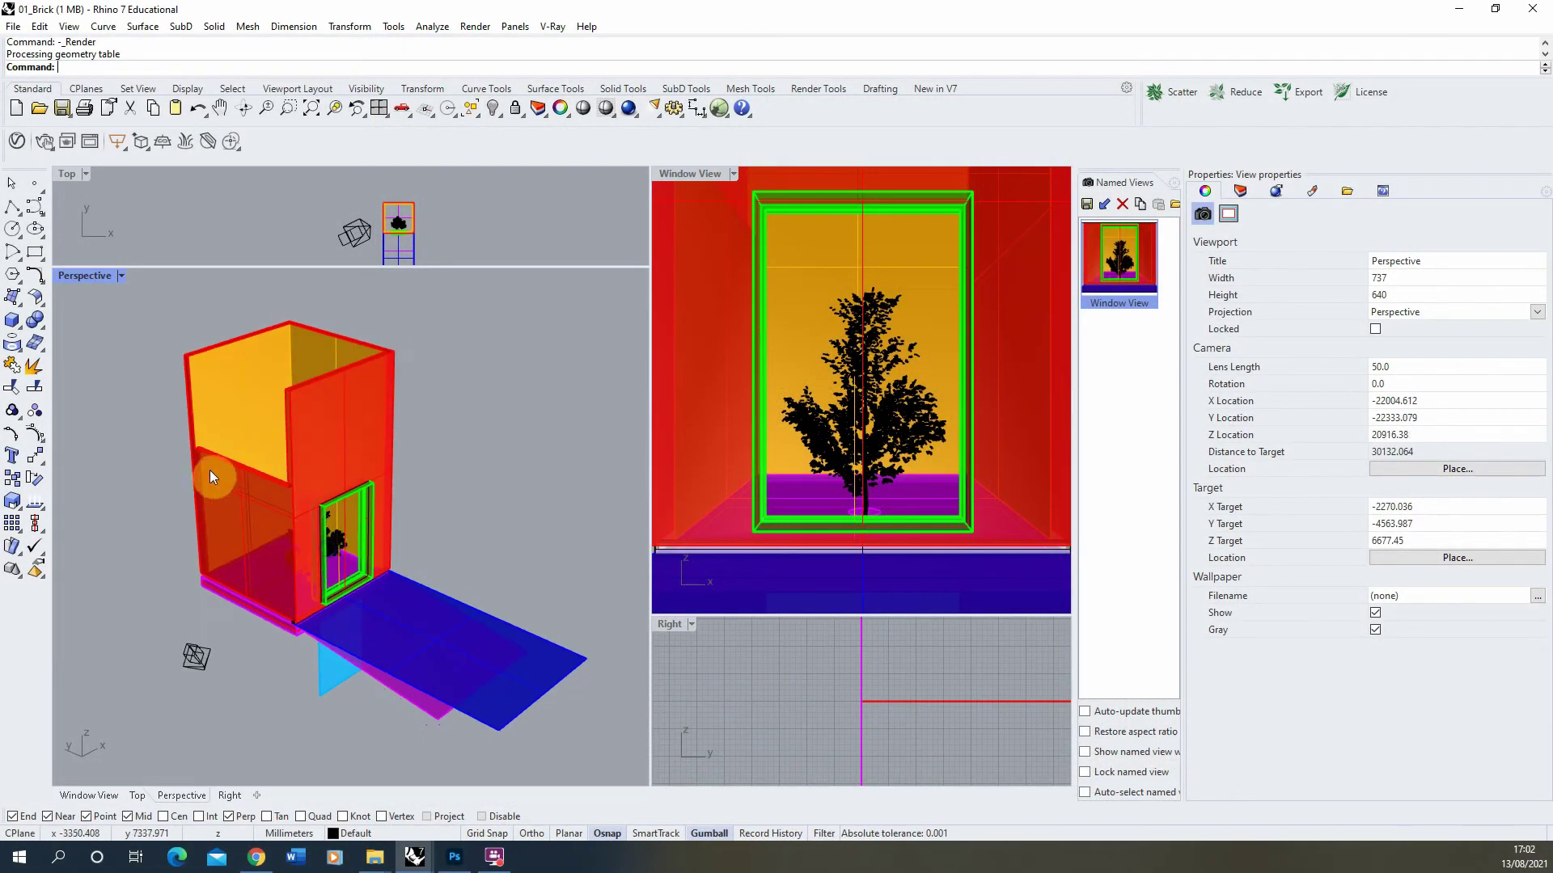
Zoom into the Perspective view and bring up the finished 700 x 700 courtyard window render.
{"action": "scroll", "coordinate": [210, 469], "scroll_direction": "up", "scroll_amount": 2}
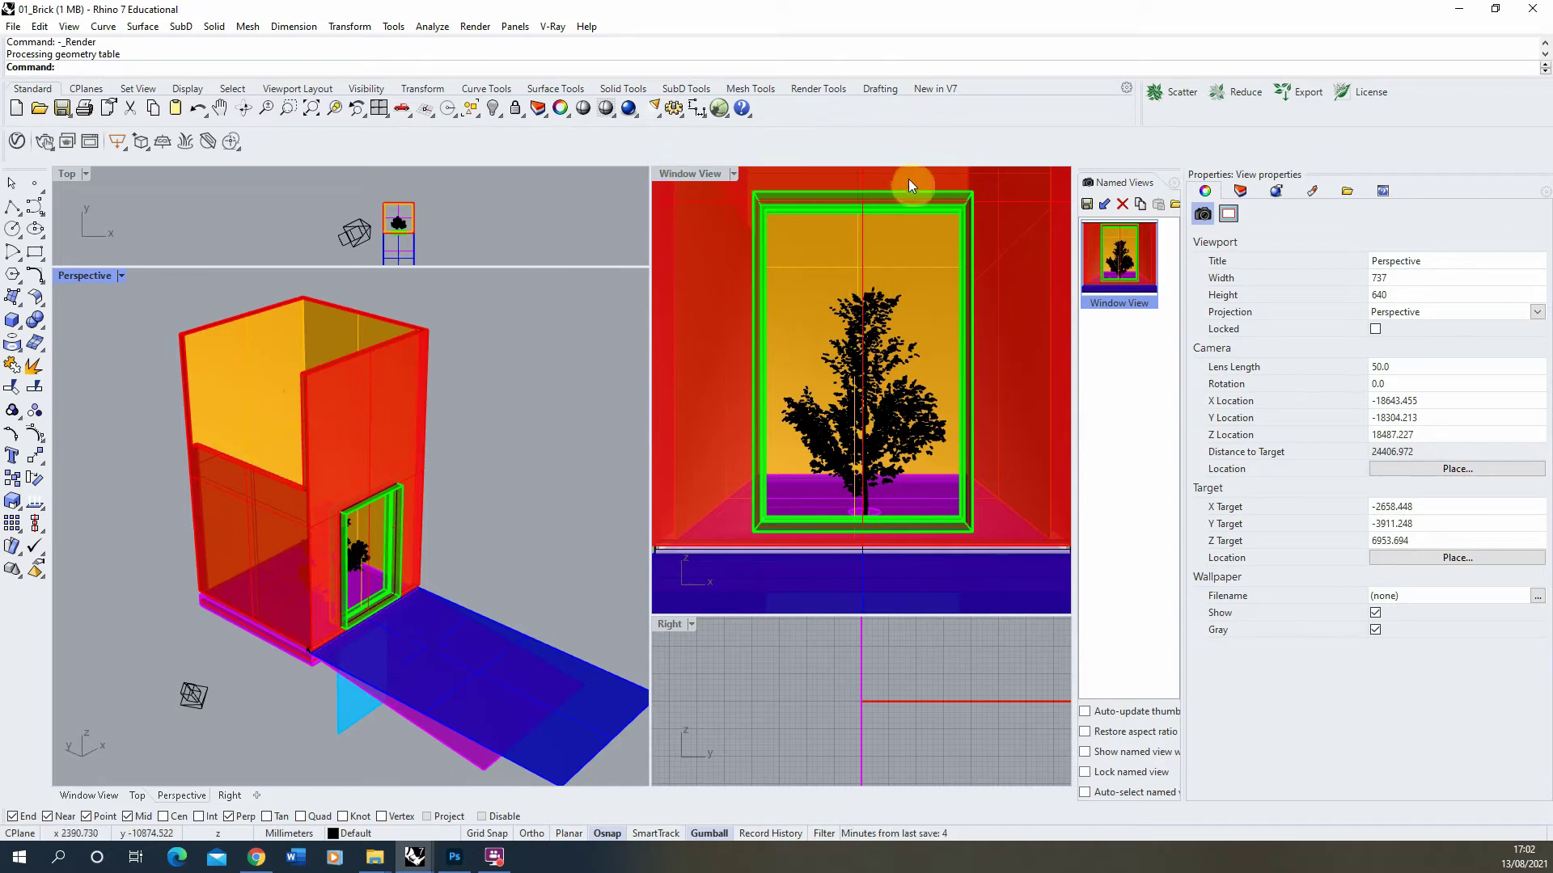
{"action": "mouse_move", "coordinate": [414, 857]}
{"action": "left_click", "coordinate": [502, 785]}
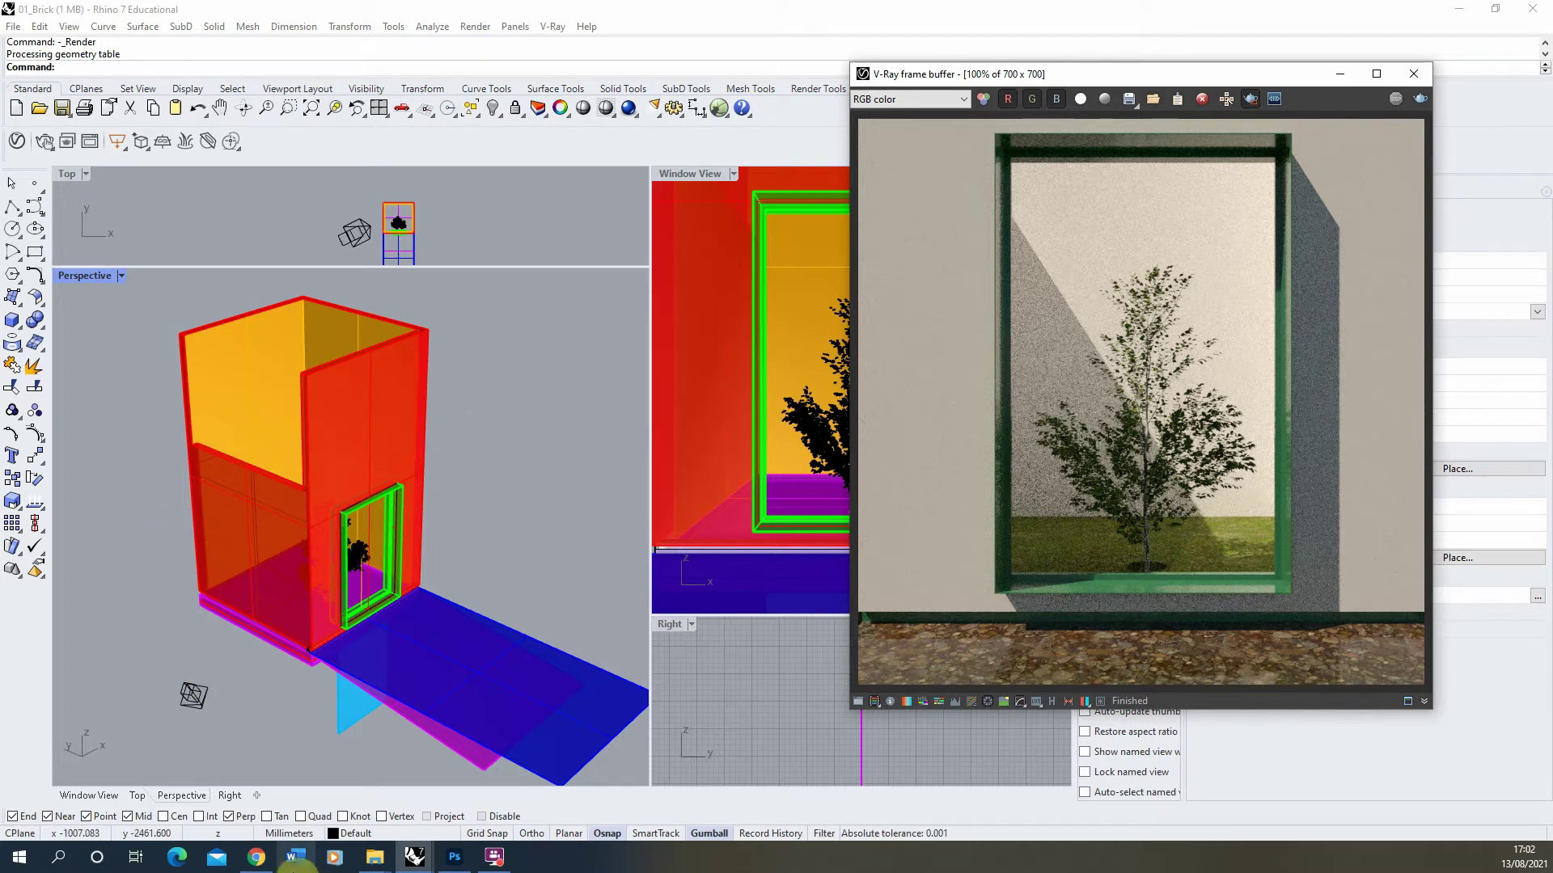
{"action": "left_click", "coordinate": [259, 862]}
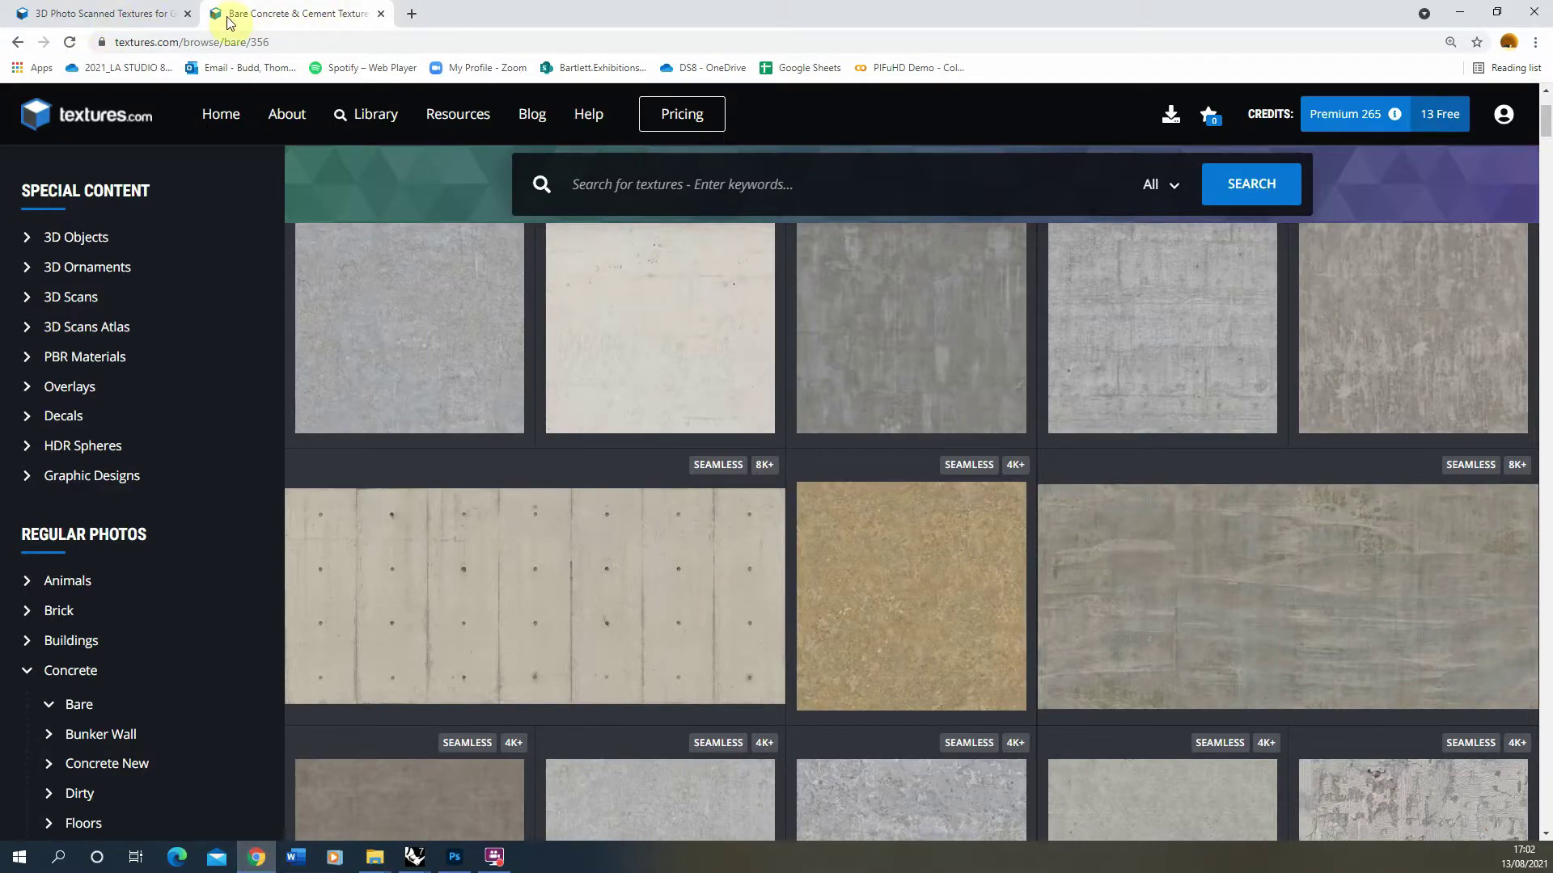
{"action": "scroll", "coordinate": [502, 295], "scroll_direction": "up", "scroll_amount": 2}
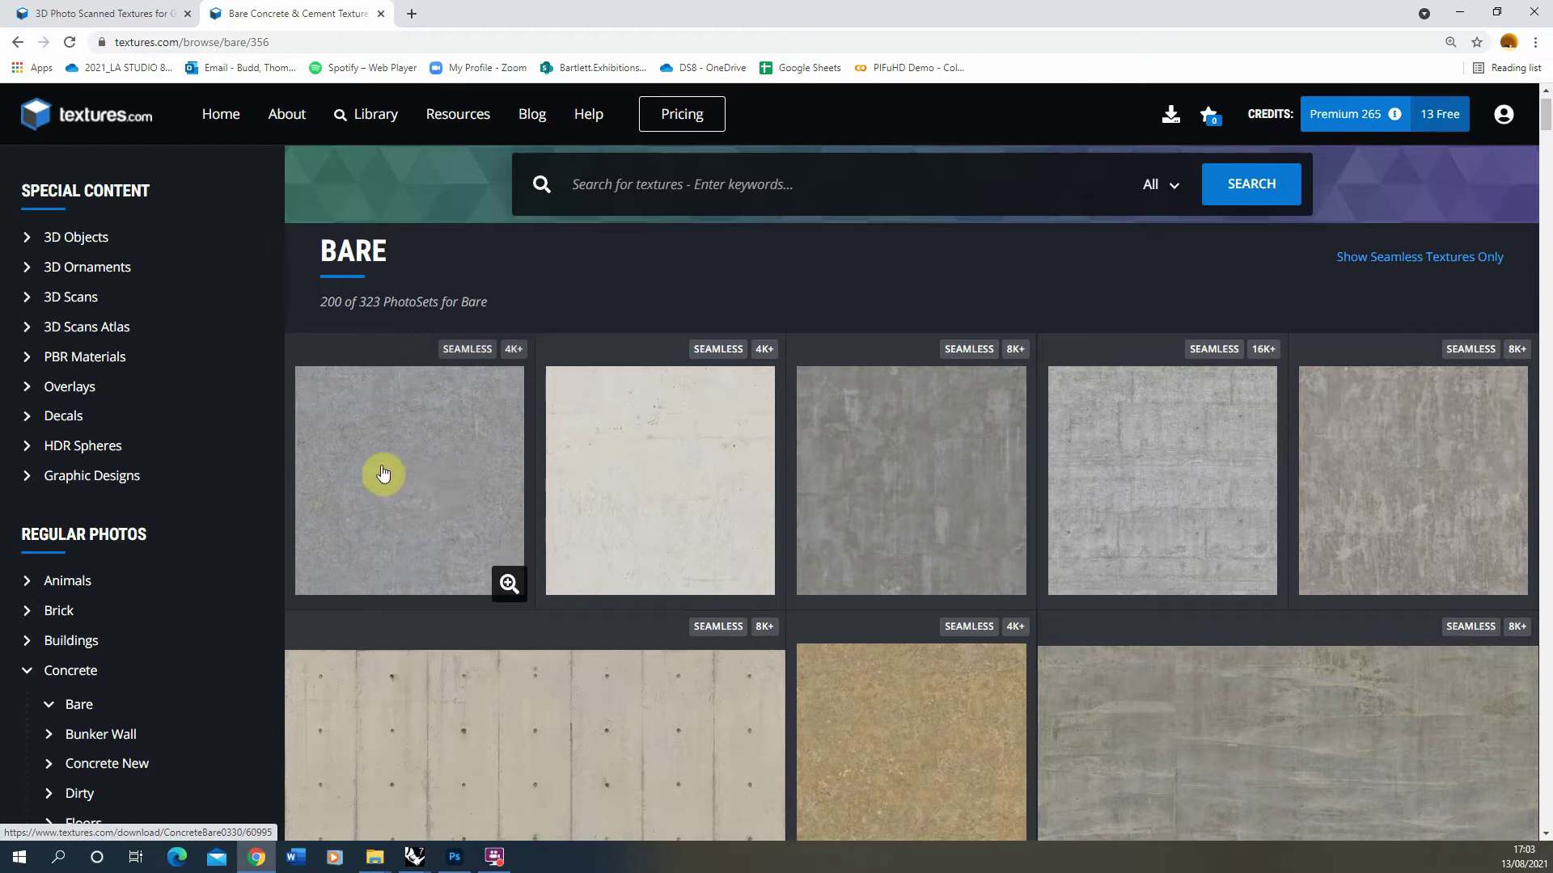
{"action": "left_click", "coordinate": [426, 458]}
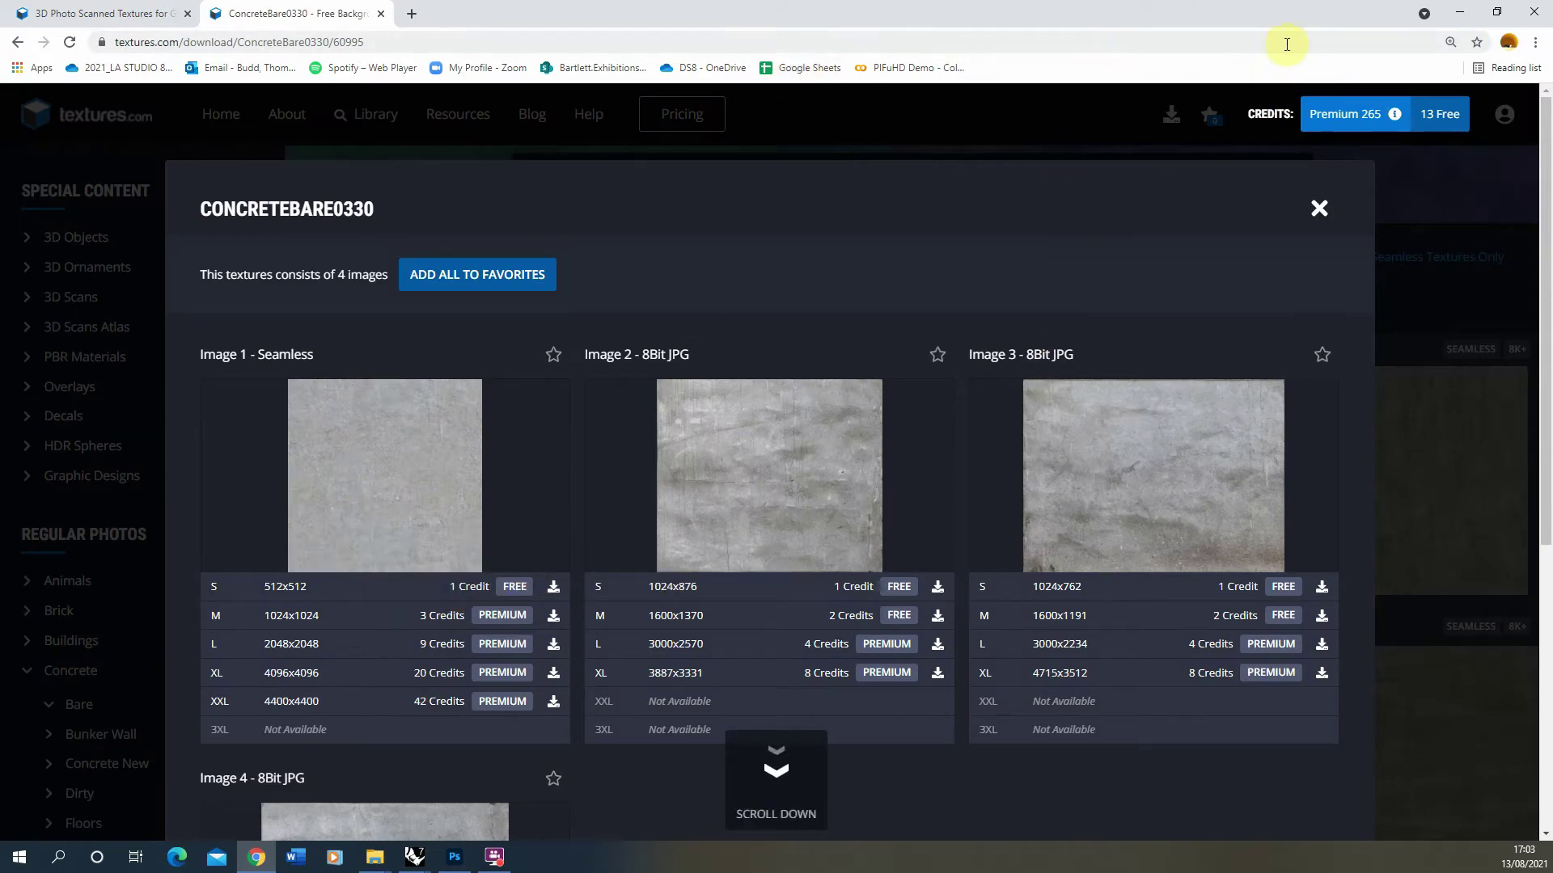
{"action": "left_click", "coordinate": [1319, 208]}
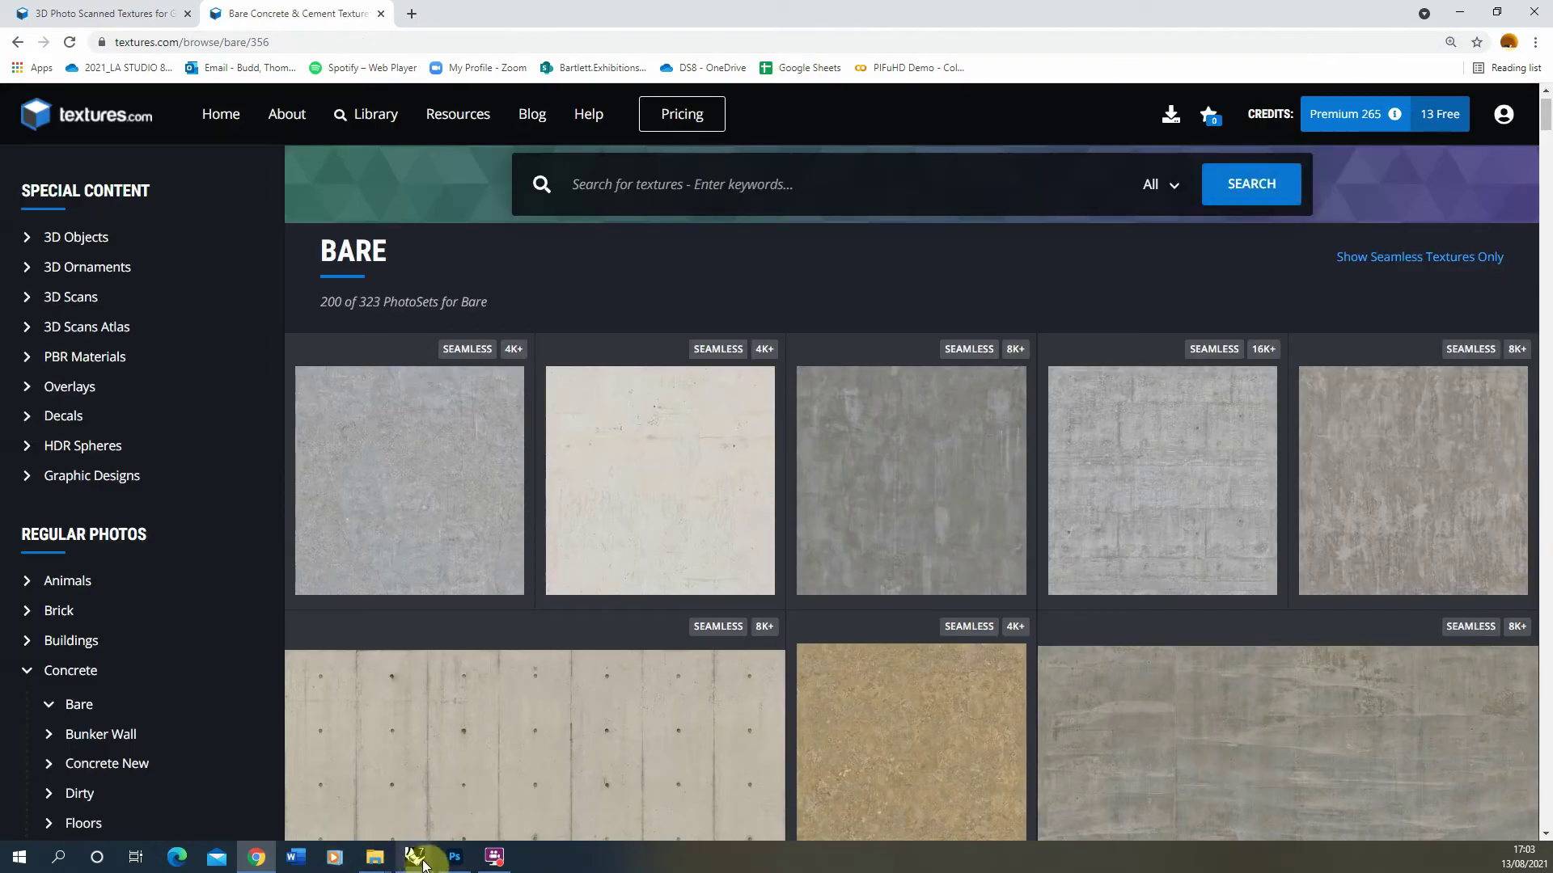
Minimize the V-Ray frame buffer and open the V-Ray Asset Editor.
{"action": "mouse_move", "coordinate": [414, 857]}
{"action": "left_click", "coordinate": [395, 789]}
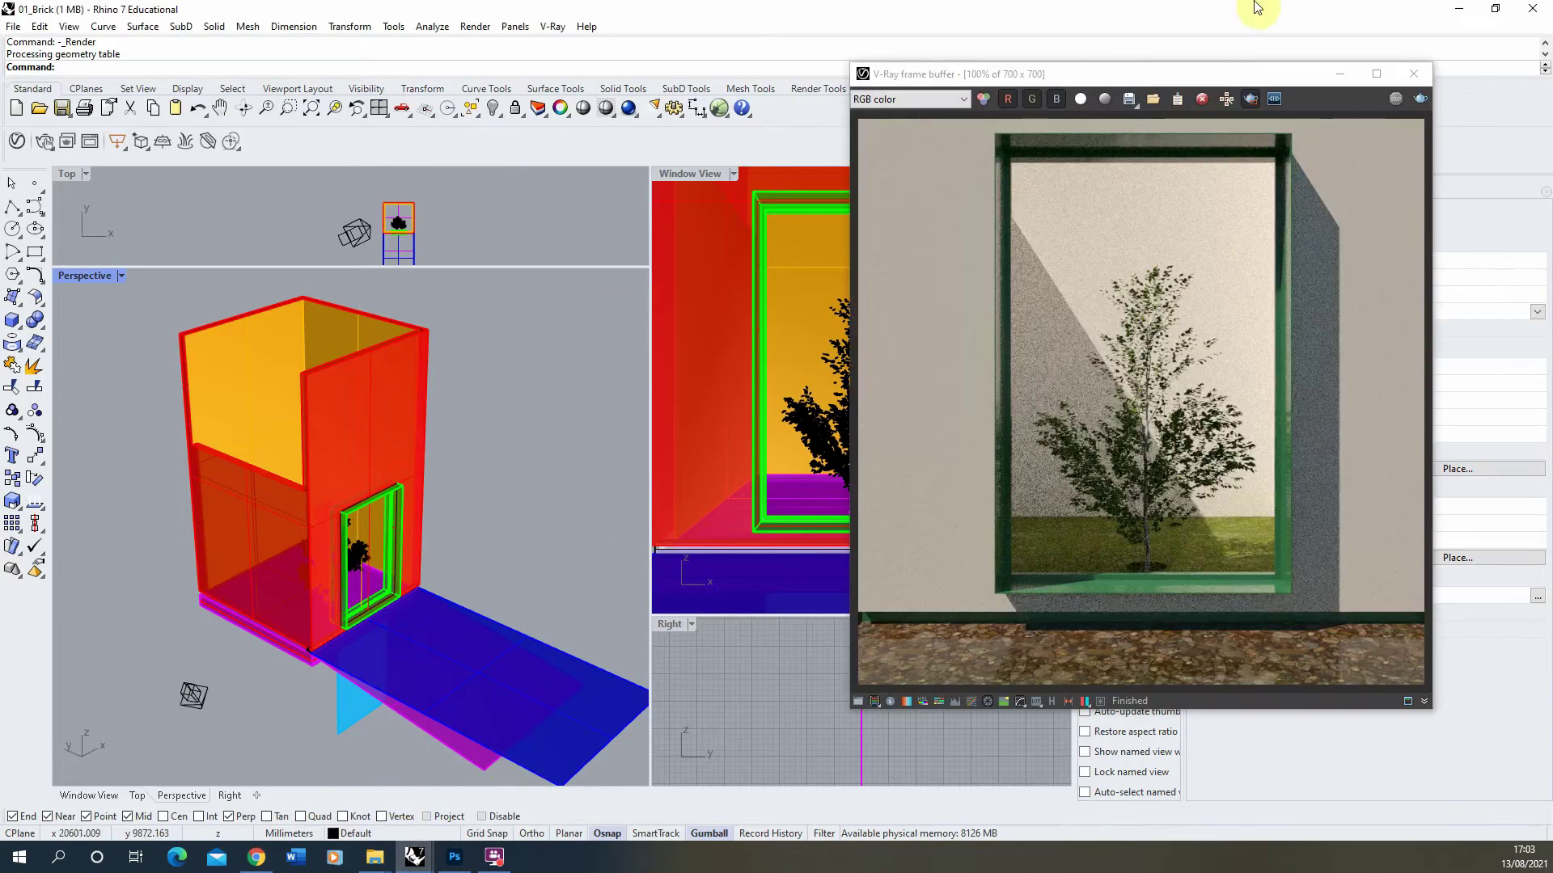
{"action": "left_click", "coordinate": [1340, 76]}
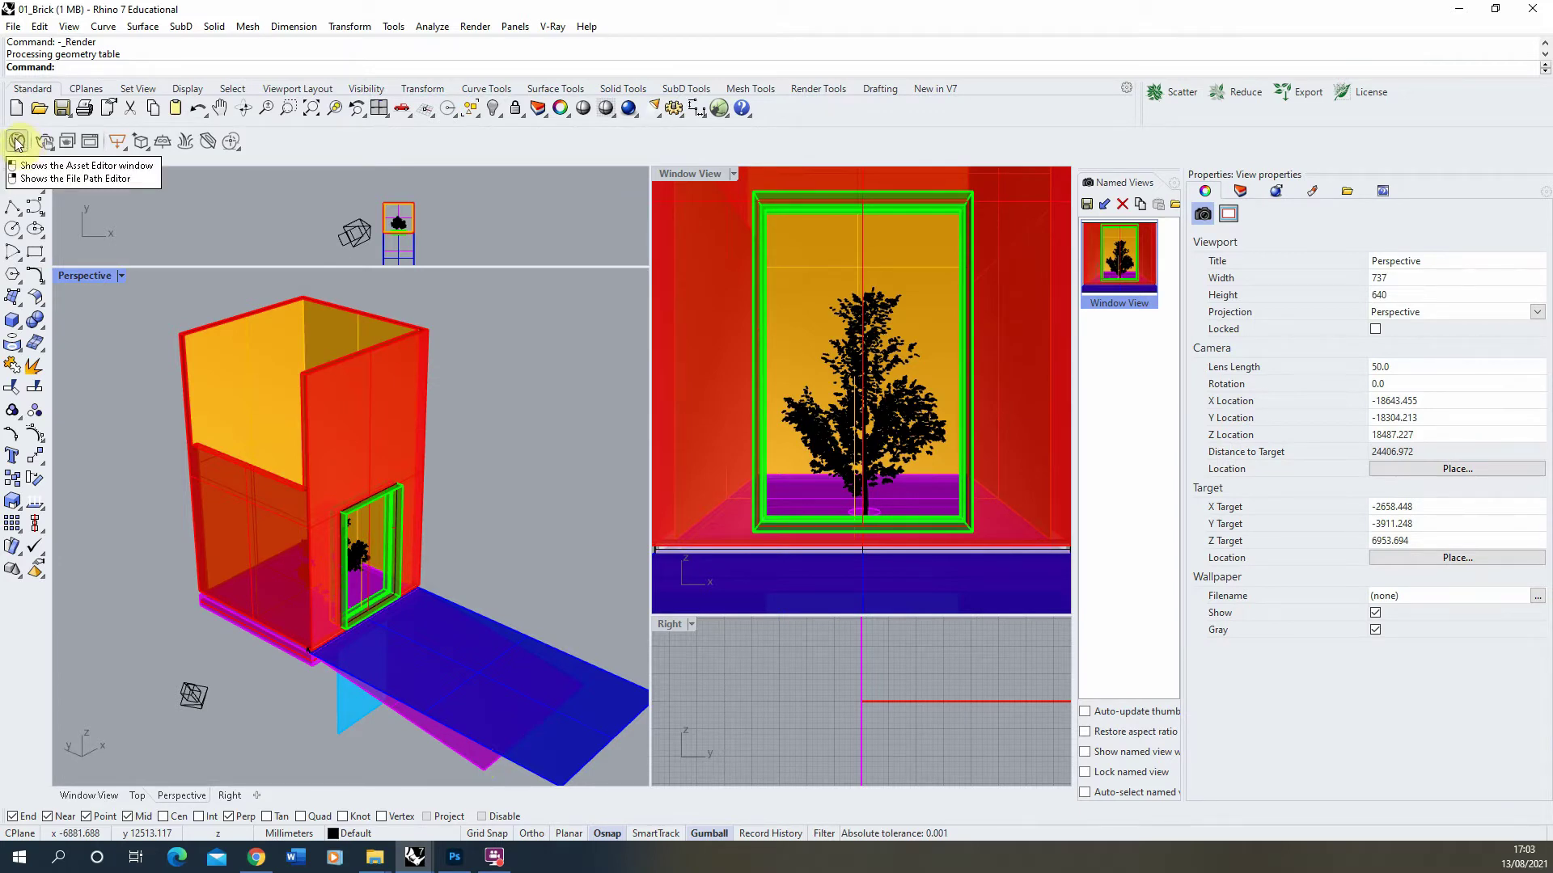
{"action": "left_click", "coordinate": [553, 26]}
{"action": "left_click", "coordinate": [587, 46]}
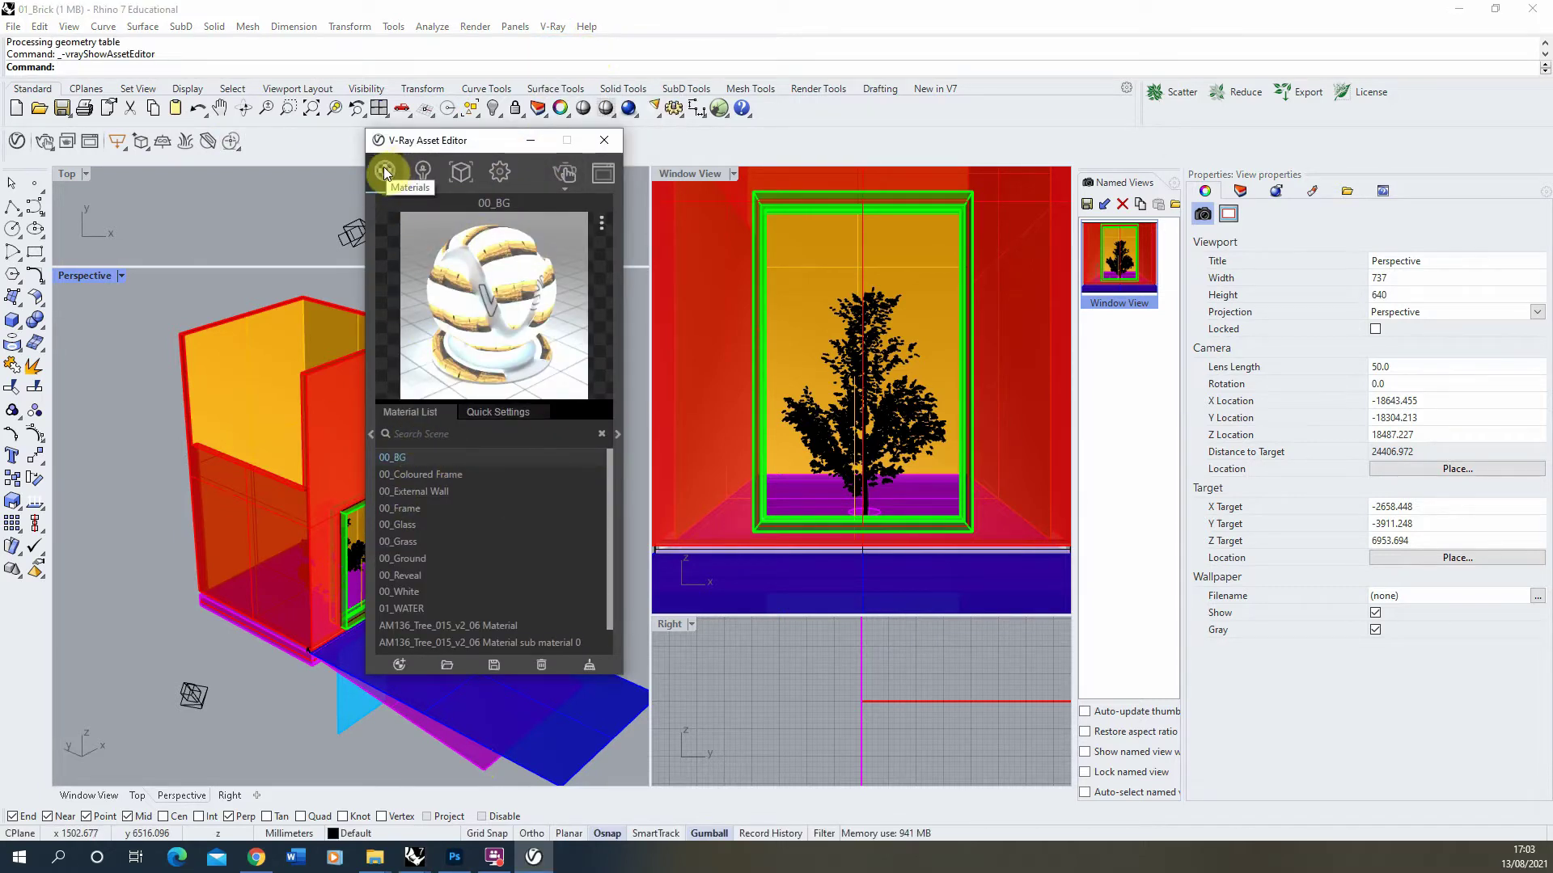
Add a Generic material and rename it 01_Concrete.
{"action": "left_click", "coordinate": [401, 665]}
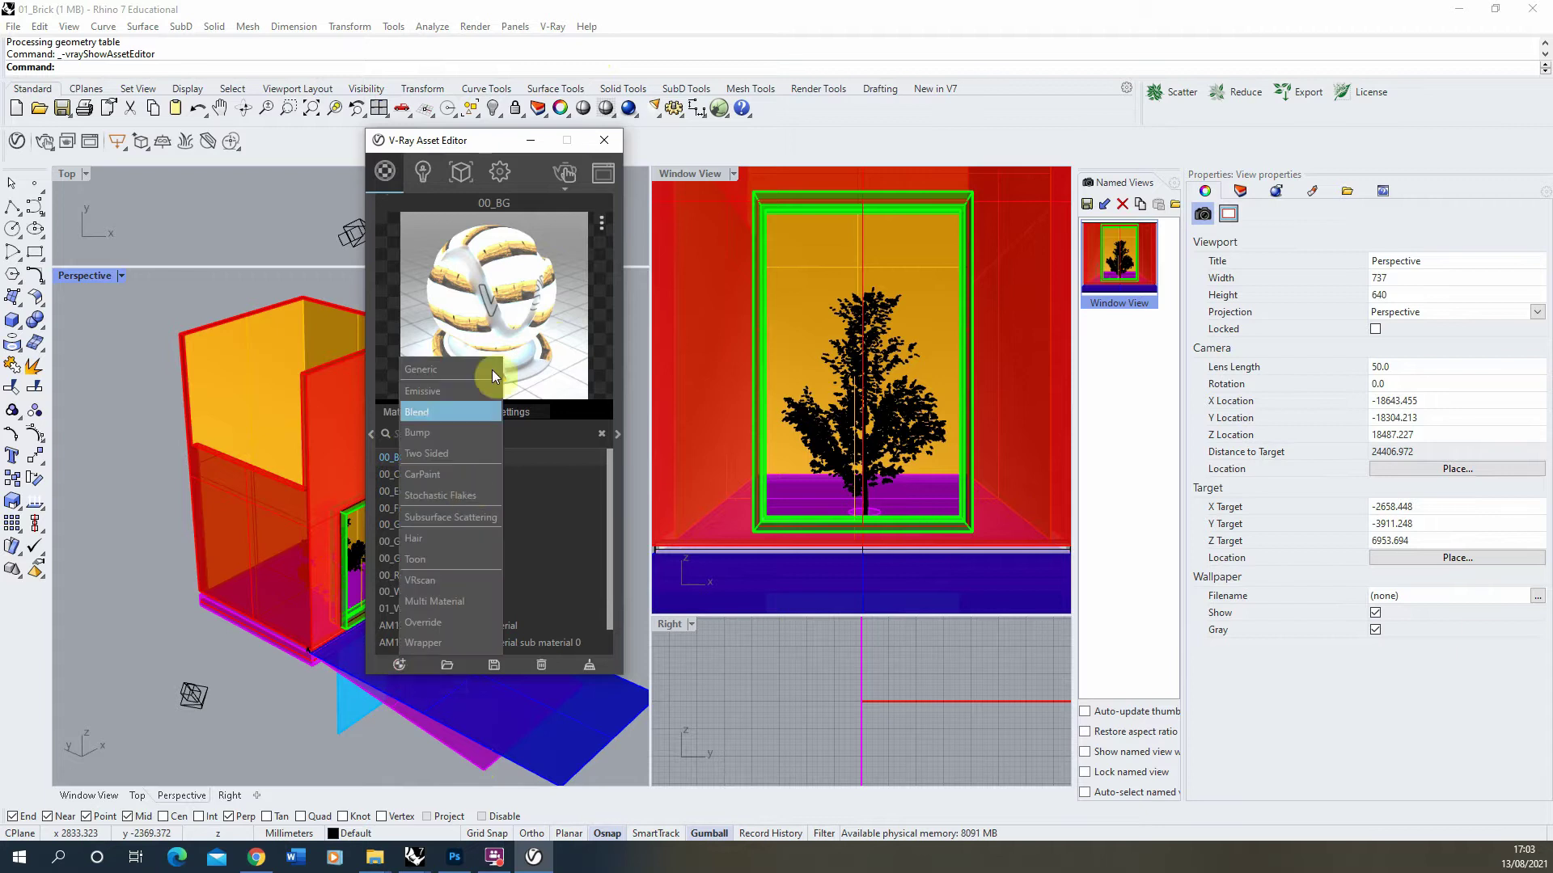
{"action": "left_click", "coordinate": [430, 371]}
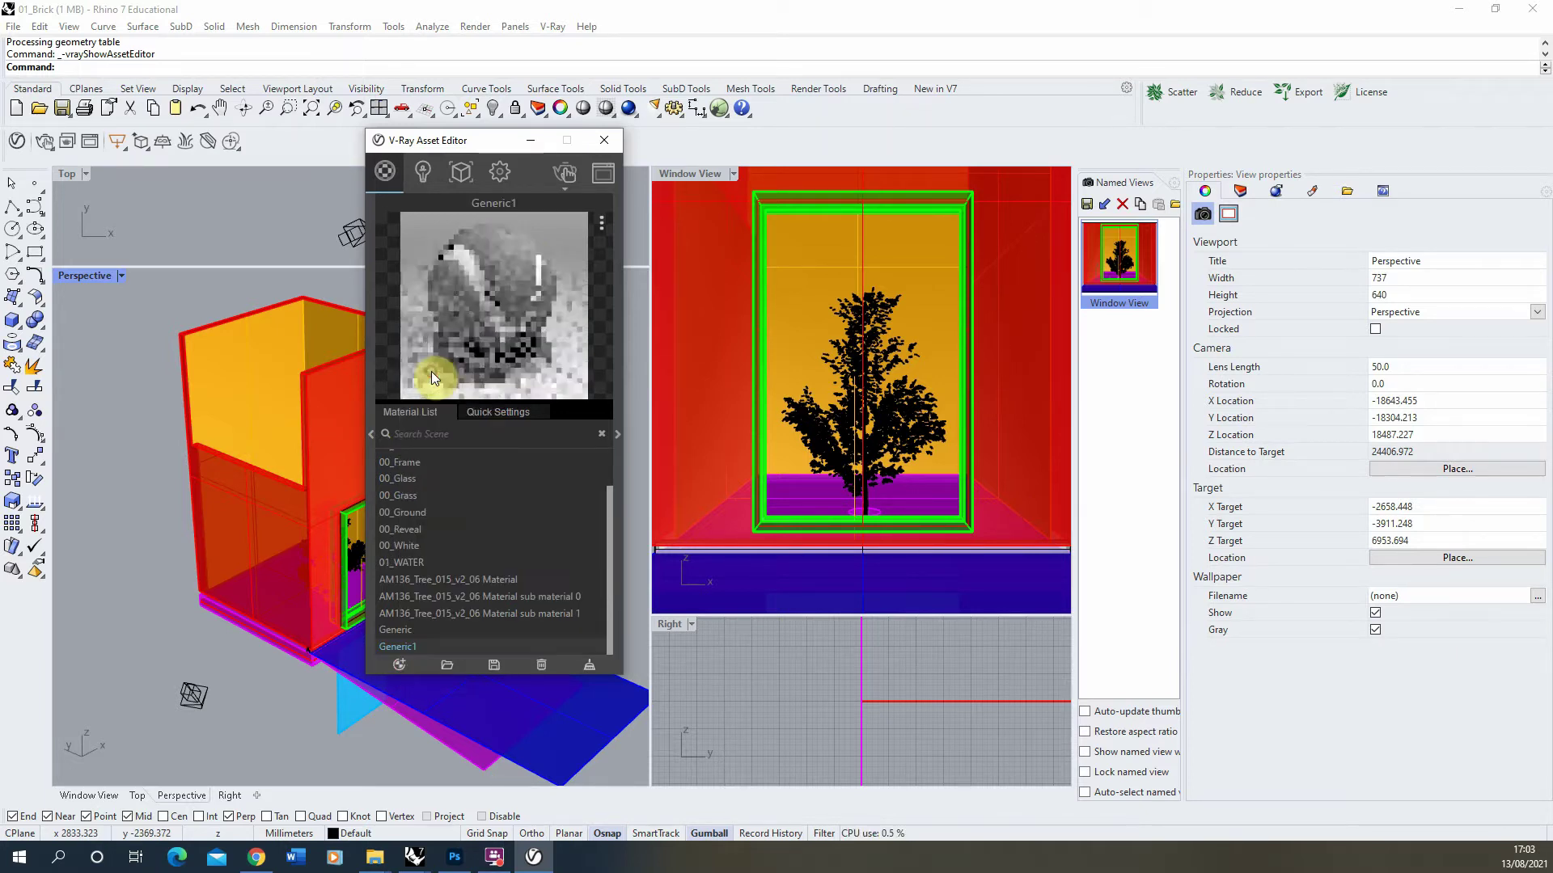
{"action": "right_click", "coordinate": [399, 645]}
{"action": "left_click", "coordinate": [437, 558]}
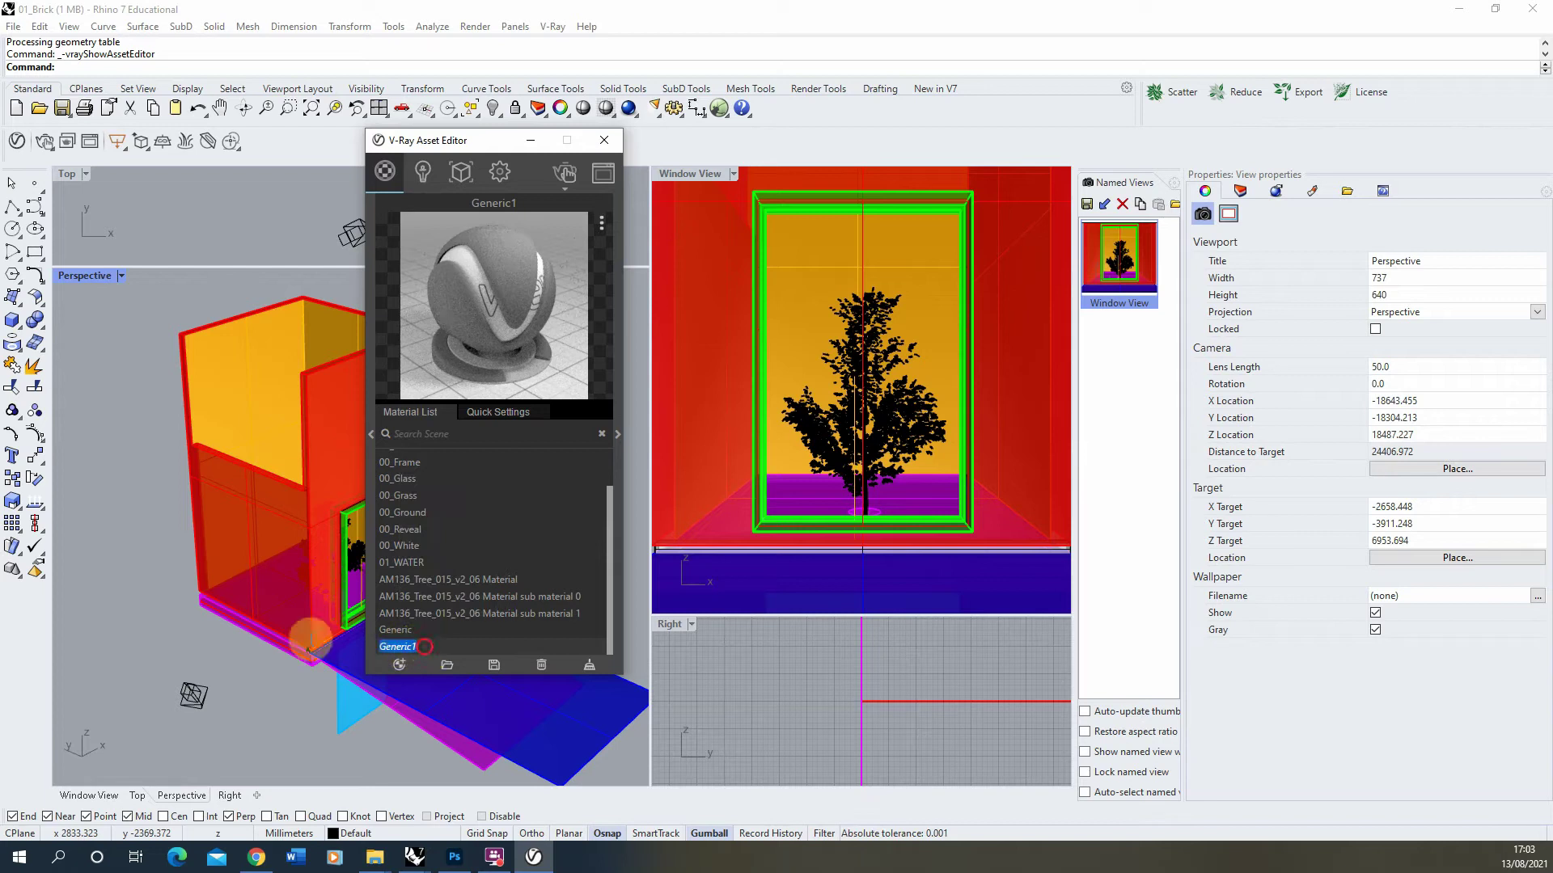
{"action": "type", "text": "01_C"}
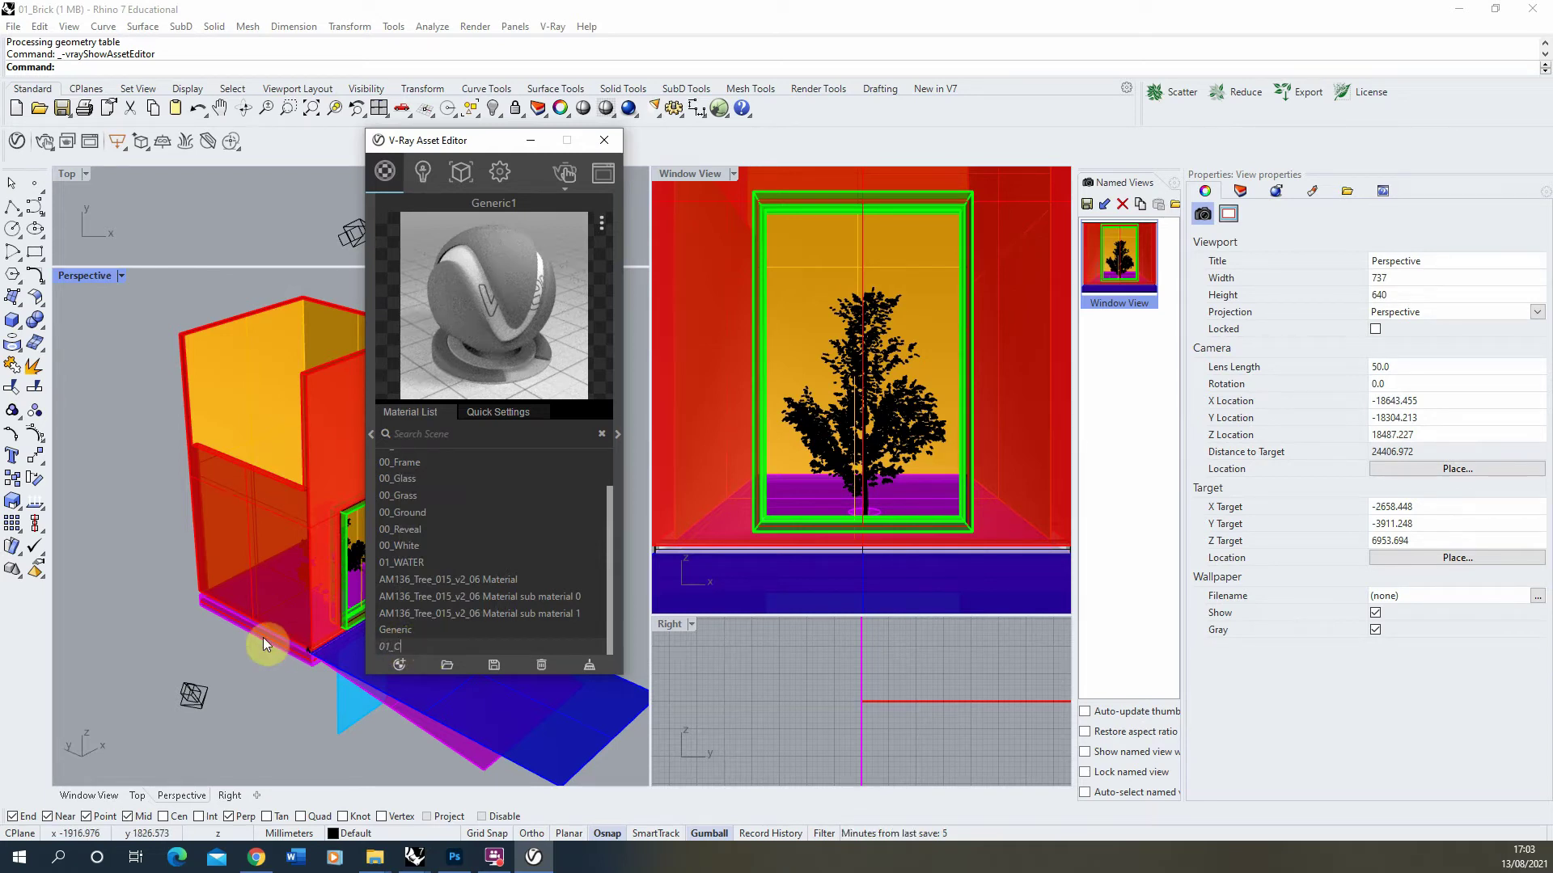
{"action": "type", "text": "oncrete"}
{"action": "key", "text": "Return"}
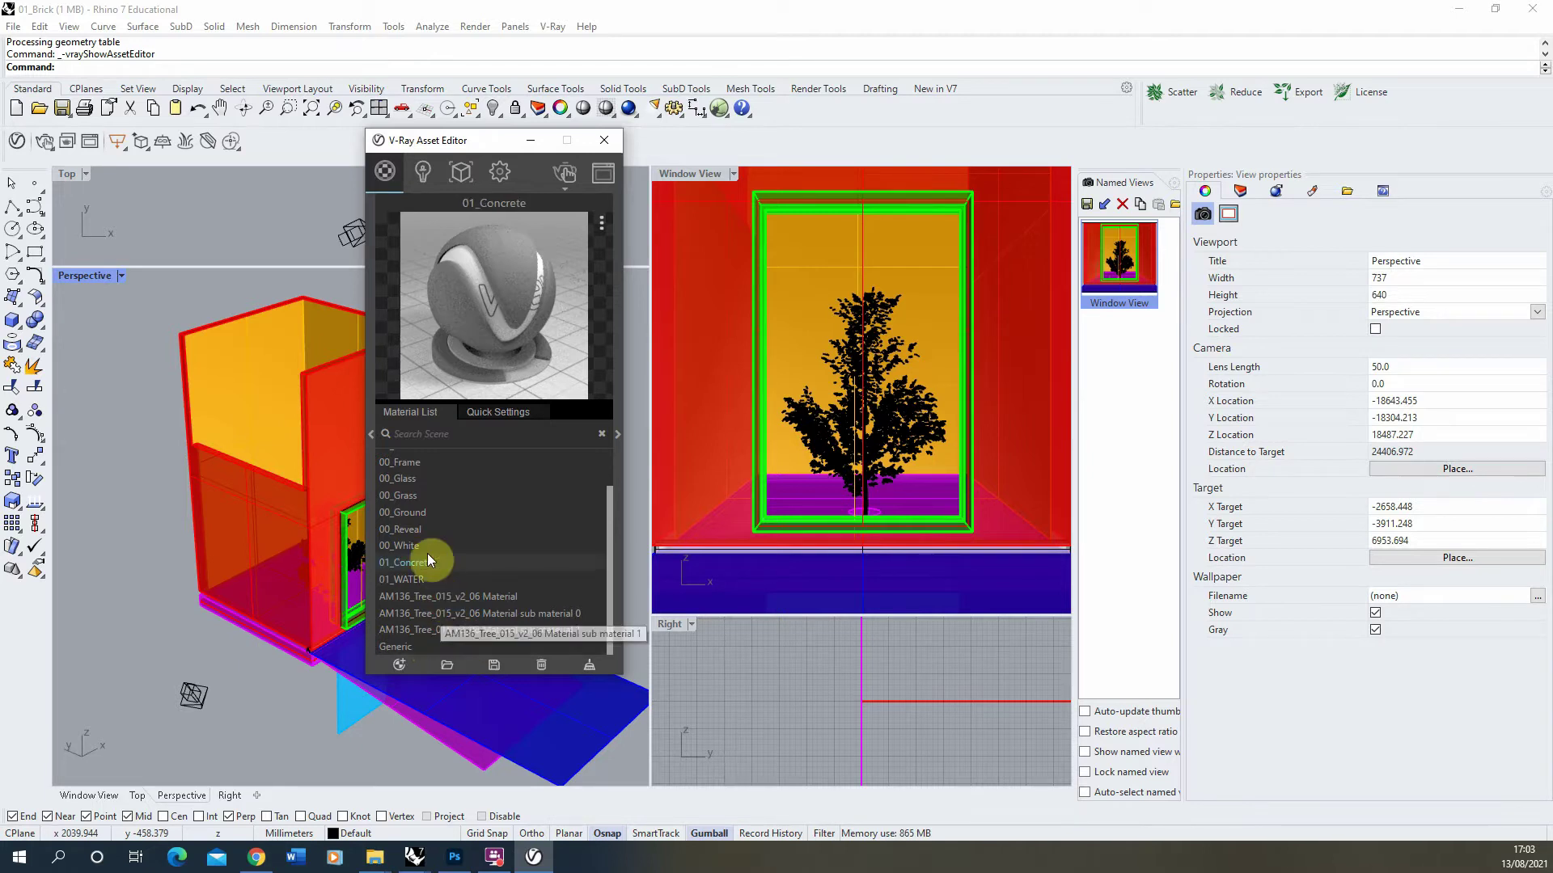
Load TexturesCom_ConcreteBare0428_4_seamless_S as a bitmap in 01_Concrete's diffuse slot.
{"action": "left_click", "coordinate": [618, 435]}
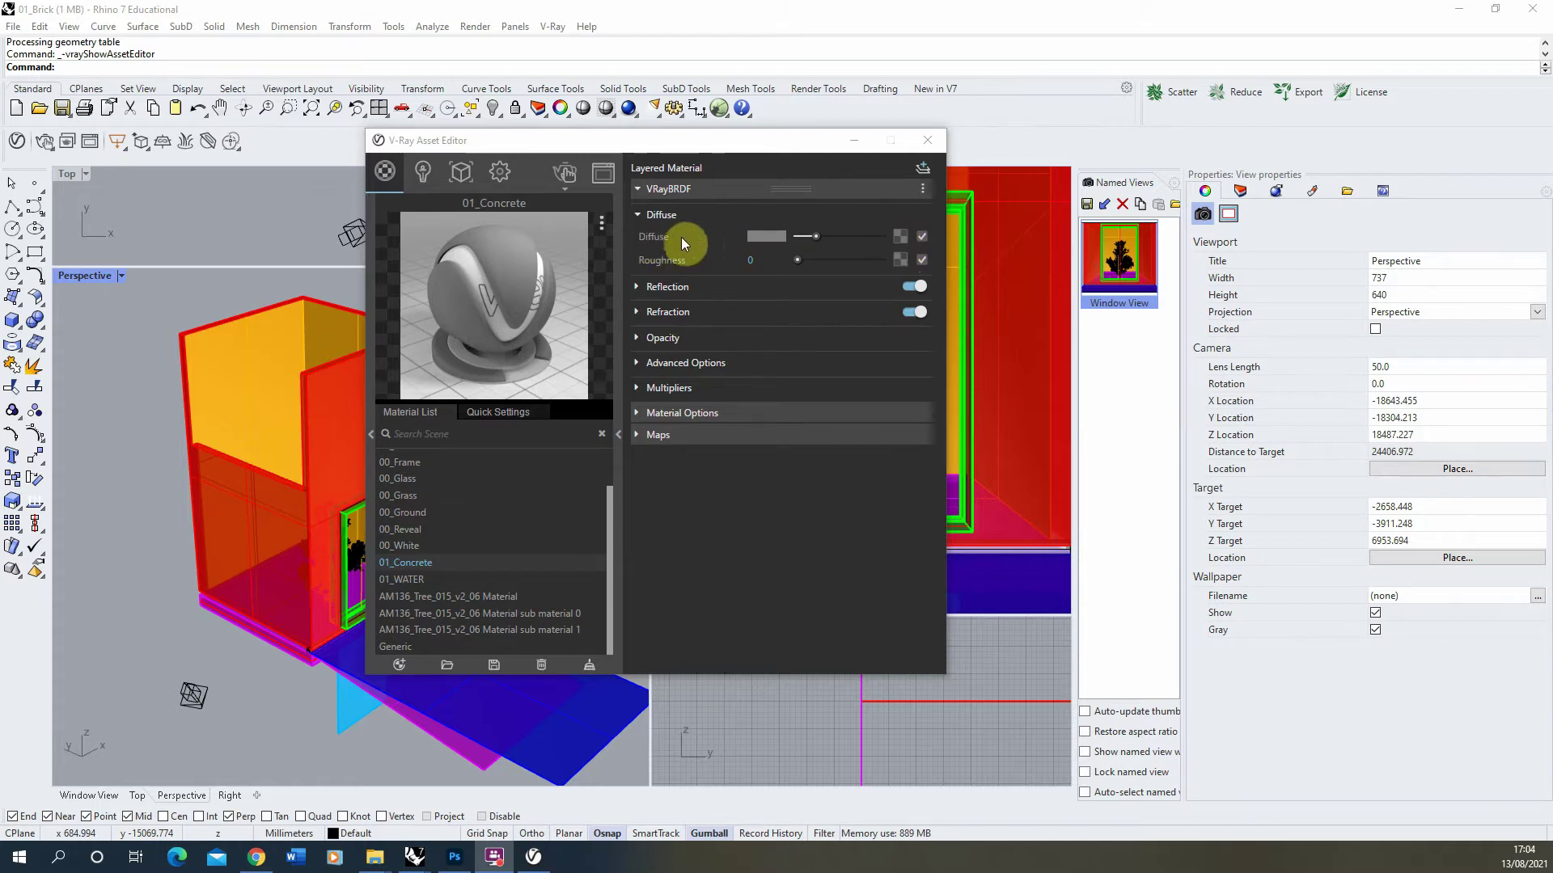
{"action": "left_click", "coordinate": [914, 240]}
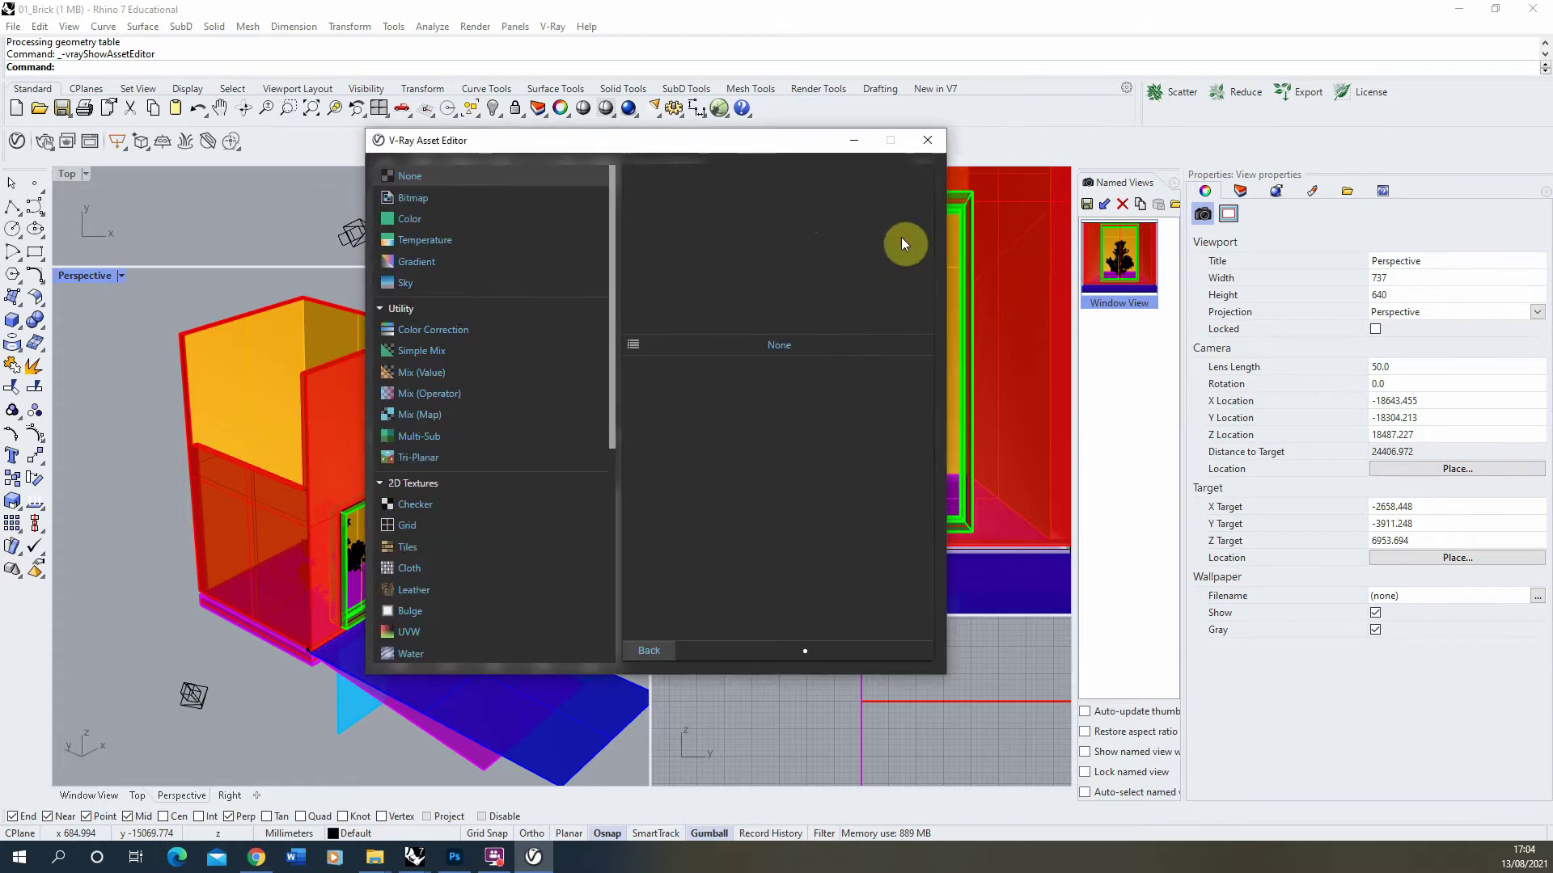
{"action": "left_click", "coordinate": [441, 201]}
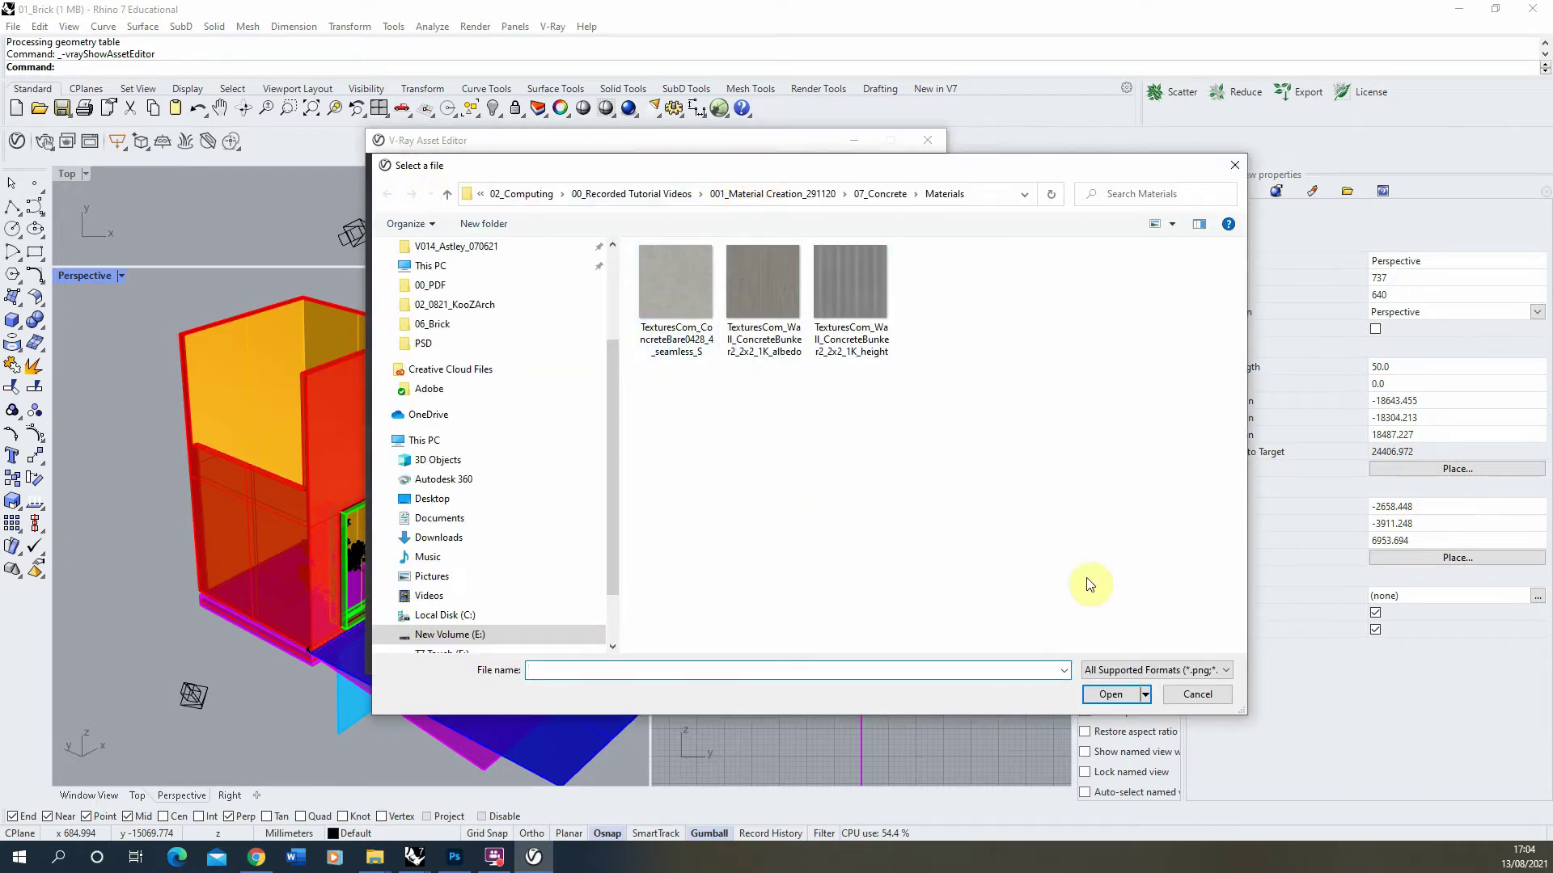
{"action": "left_click", "coordinate": [668, 285]}
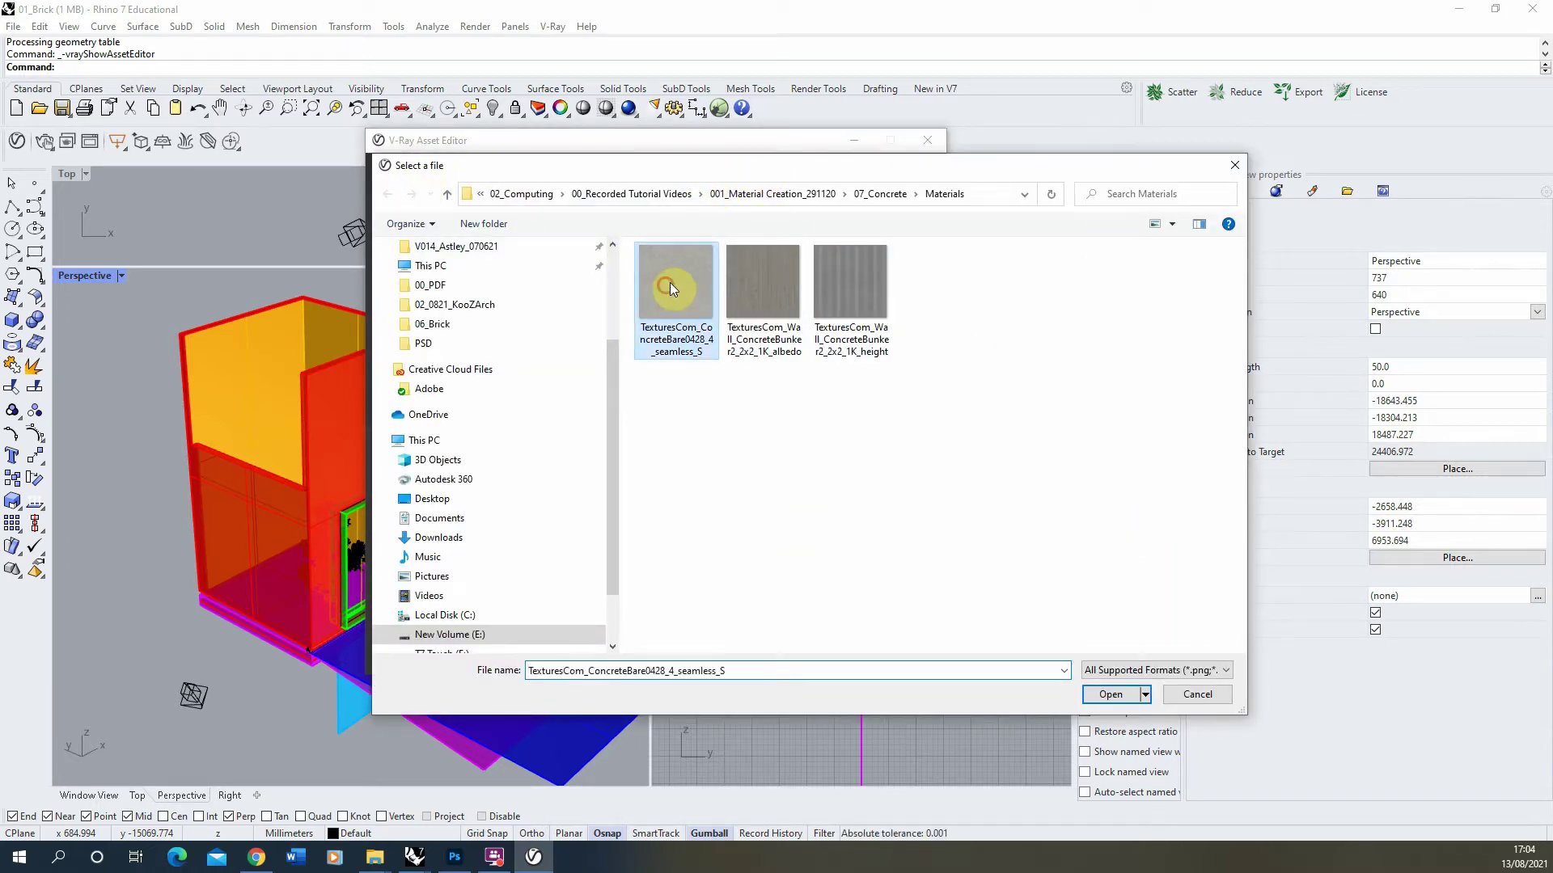
{"action": "left_click", "coordinate": [1111, 694]}
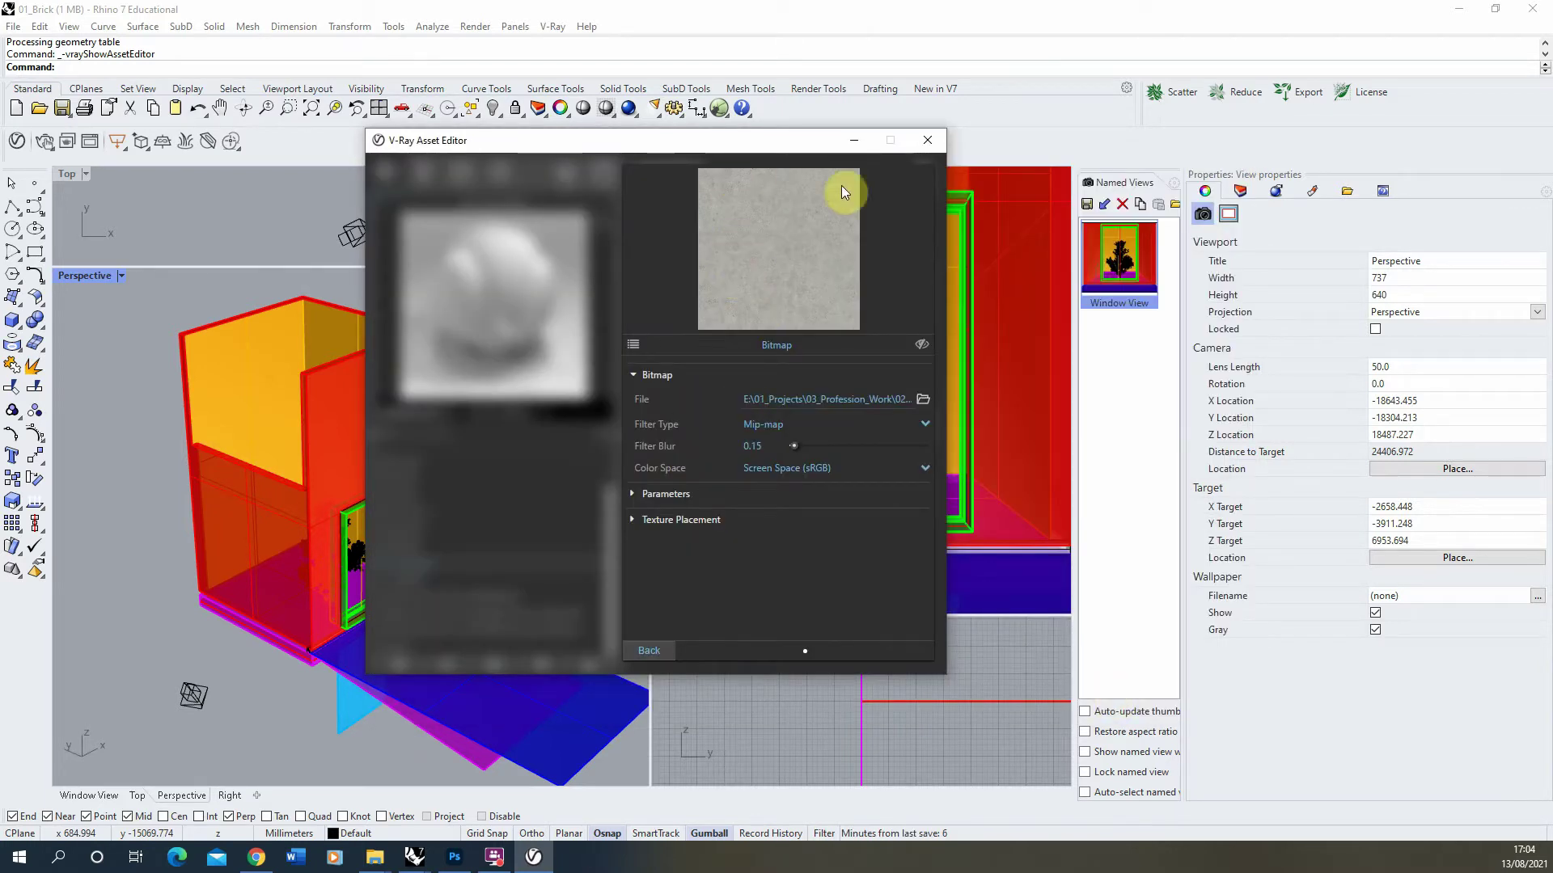
{"action": "left_click", "coordinate": [648, 651]}
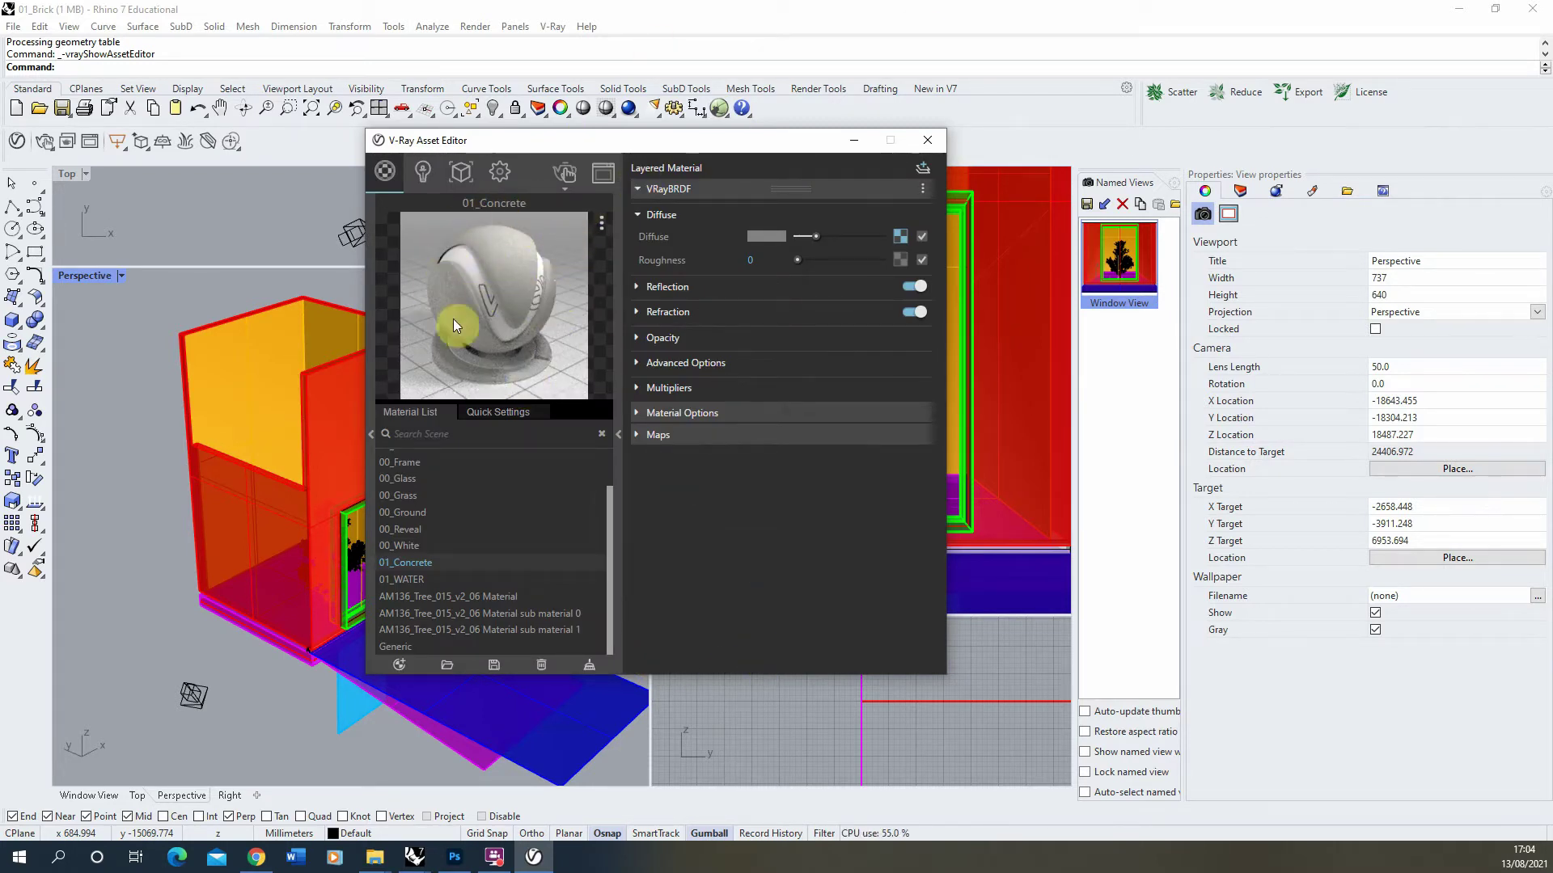
Select the courtyard wall box and apply 01_Concrete to it.
{"action": "left_click_drag", "start_coordinate": [577, 137], "coordinate": [687, 140]}
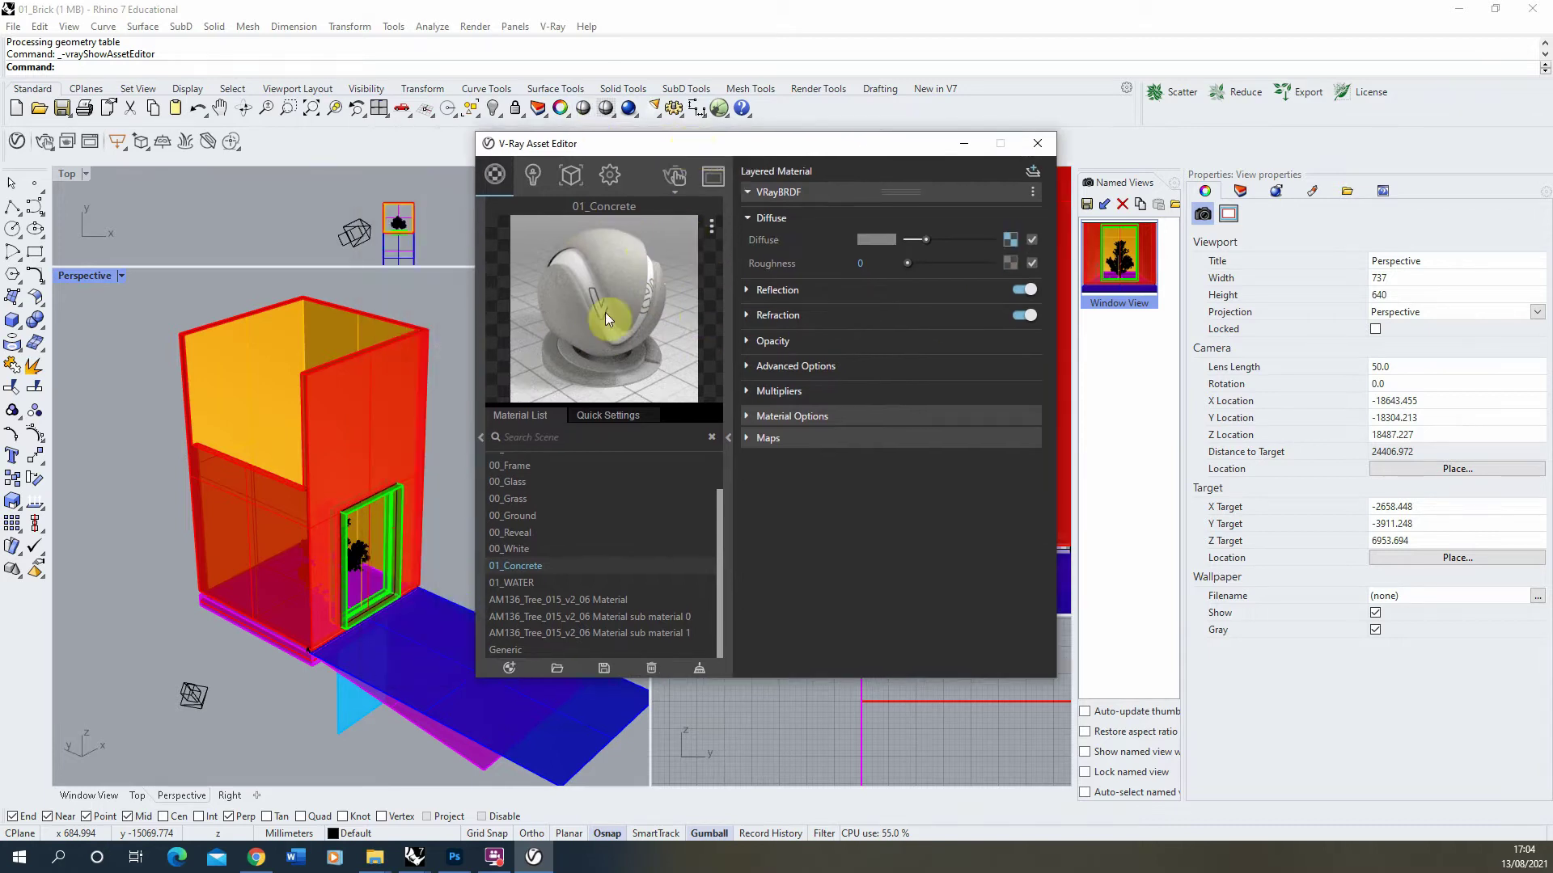
{"action": "left_click", "coordinate": [352, 433]}
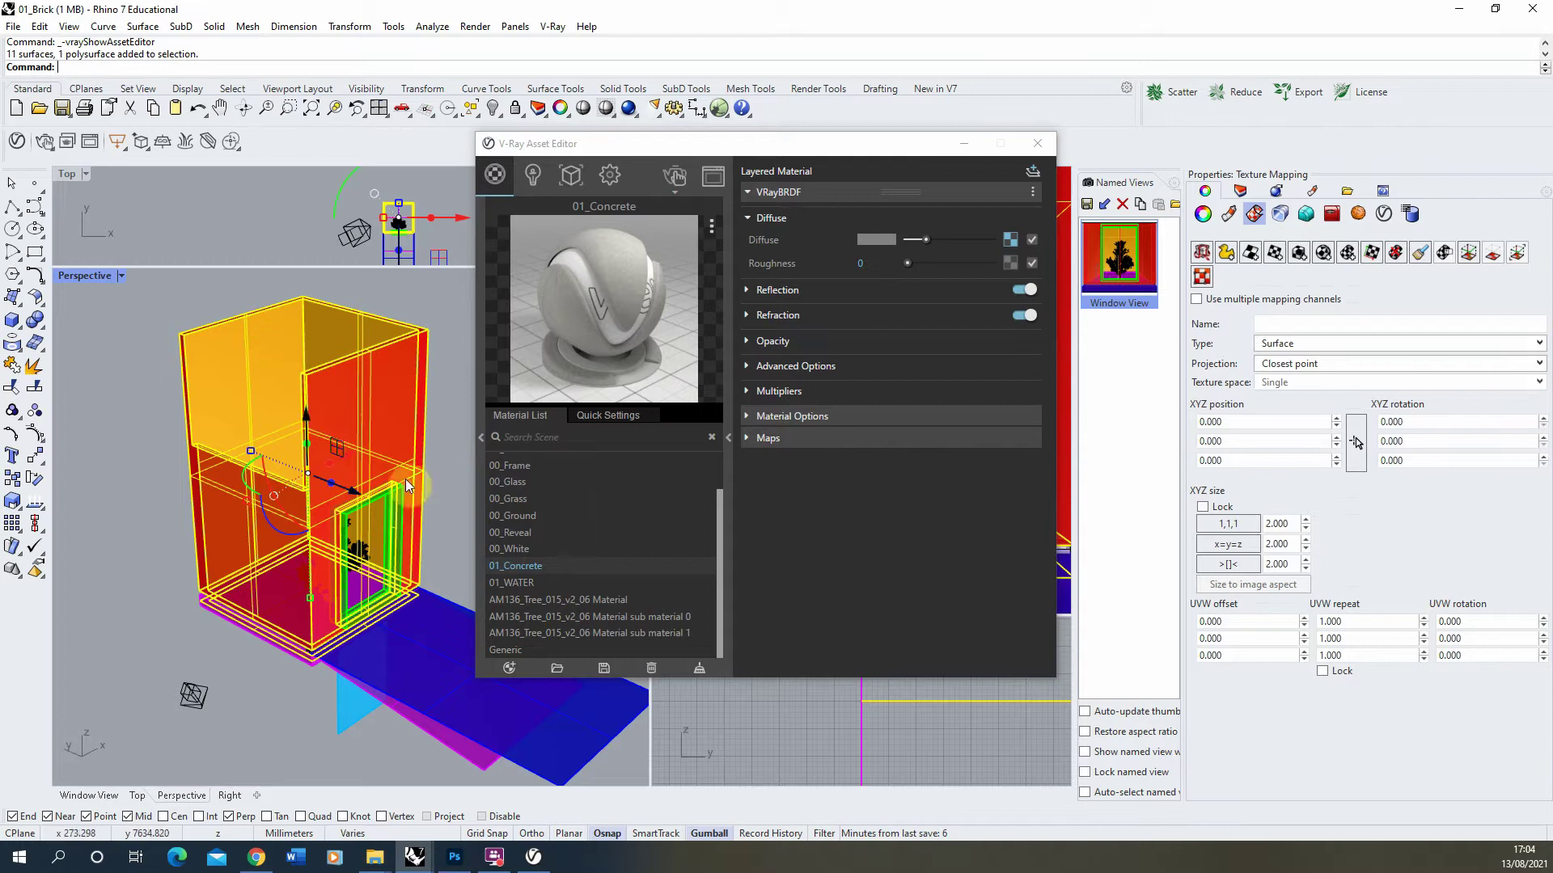
{"action": "right_click", "coordinate": [537, 569]}
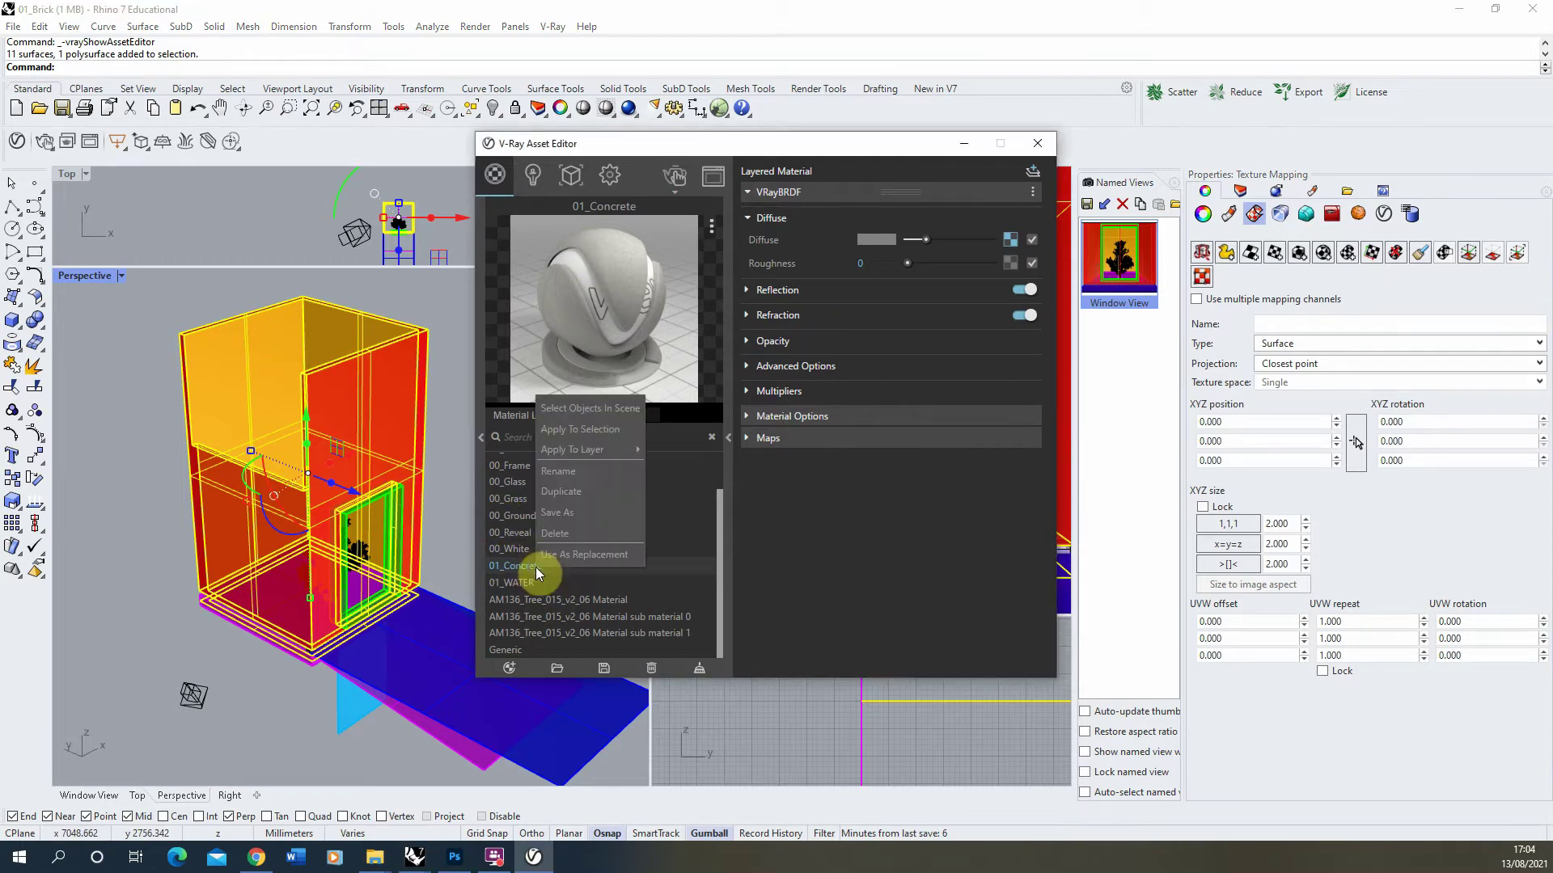
{"action": "left_click", "coordinate": [575, 431]}
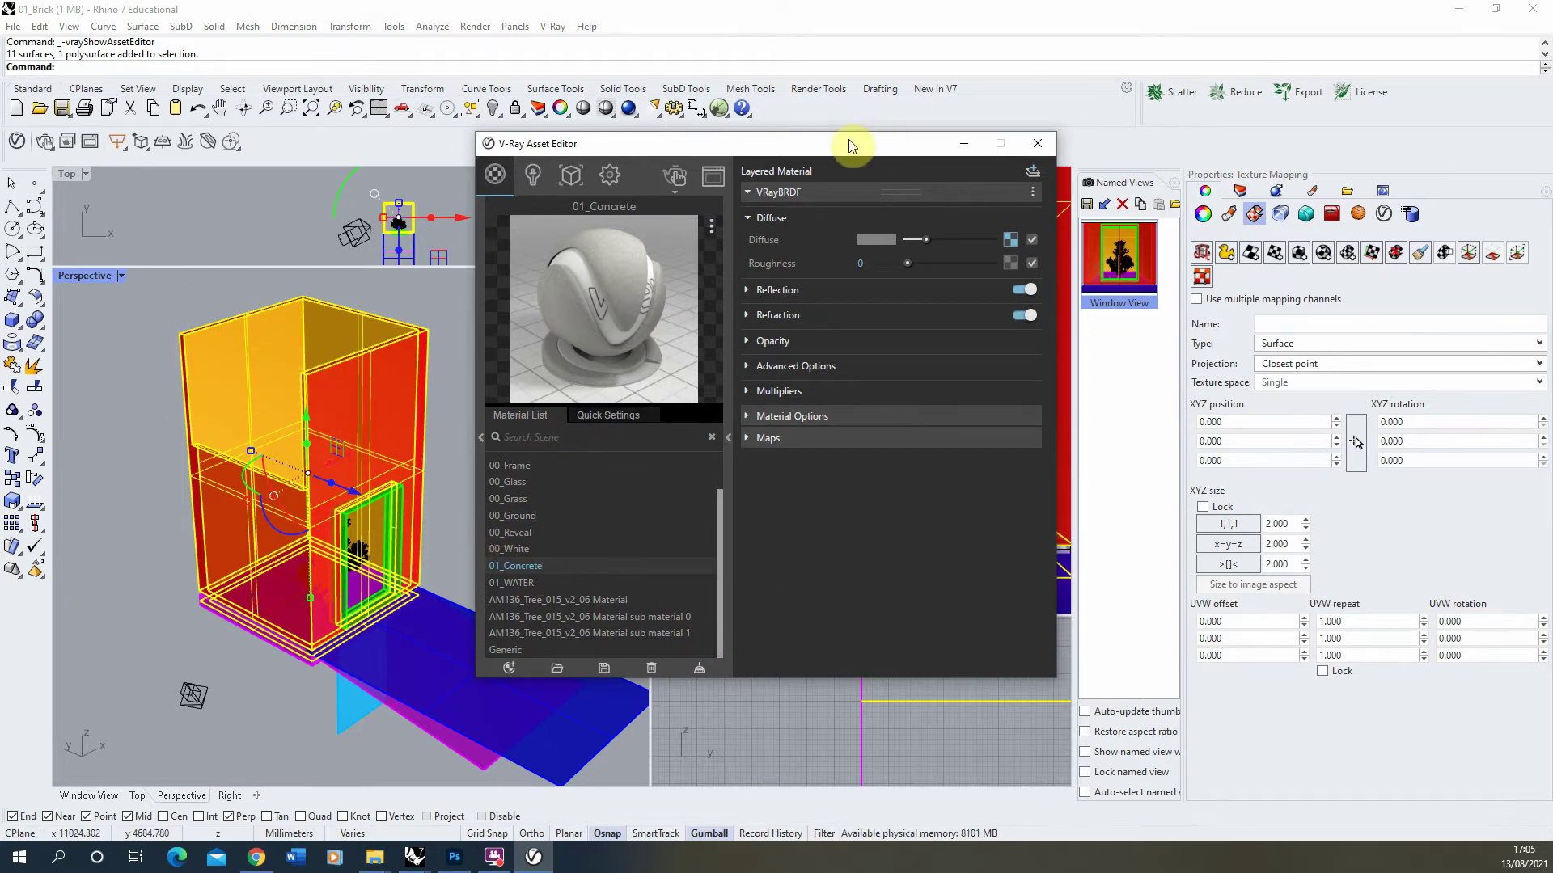
Make Window View the active viewport and start a V-Ray render.
{"action": "left_click_drag", "start_coordinate": [849, 139], "coordinate": [547, 128]}
{"action": "left_click", "coordinate": [1013, 344]}
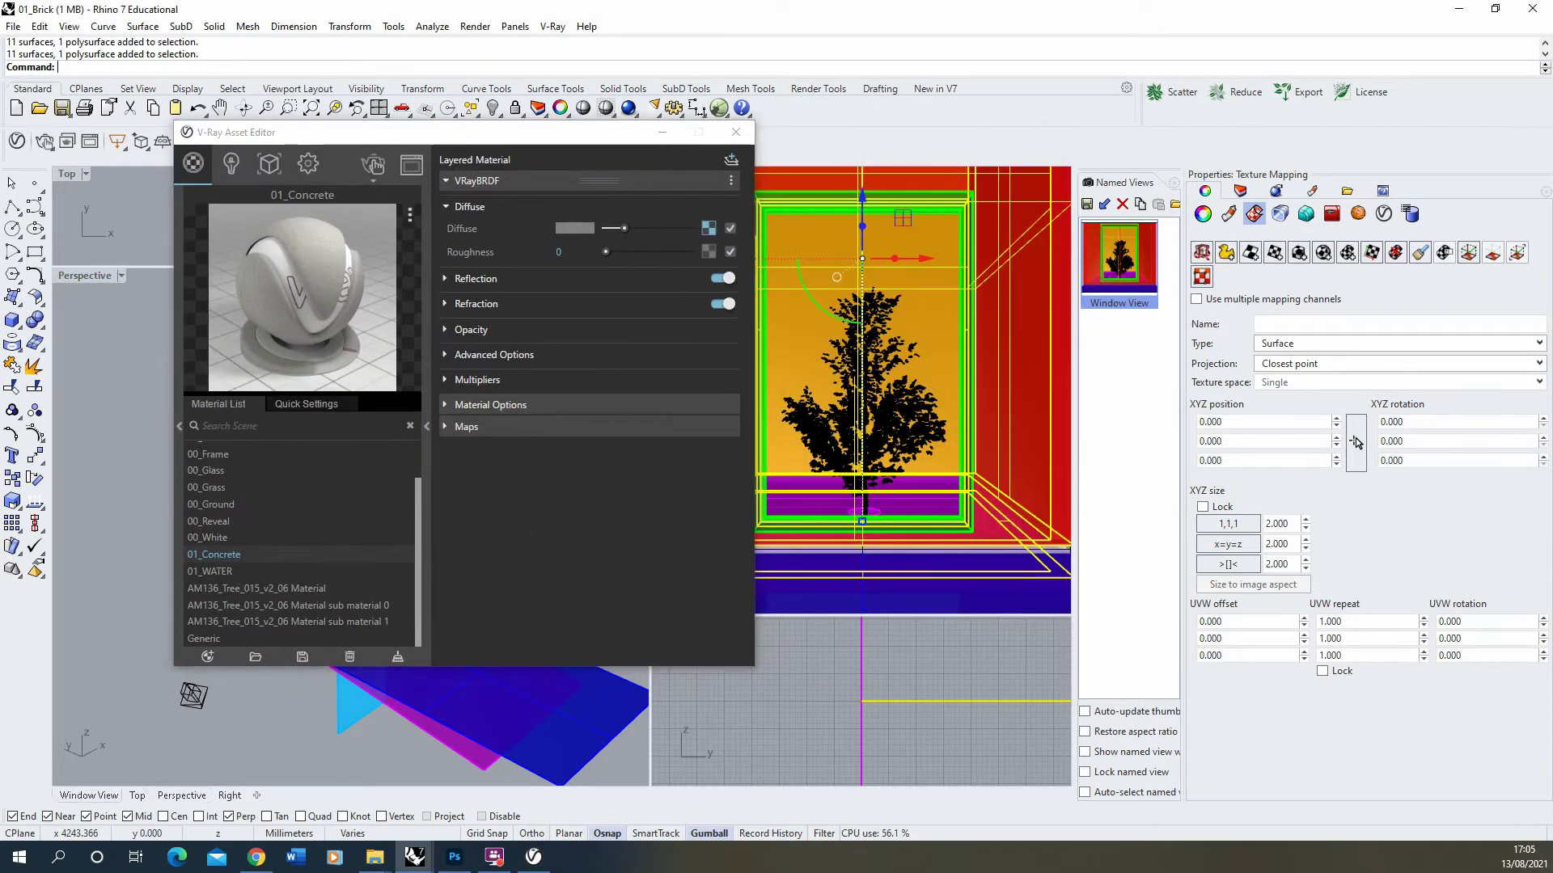
{"action": "left_click", "coordinate": [368, 165]}
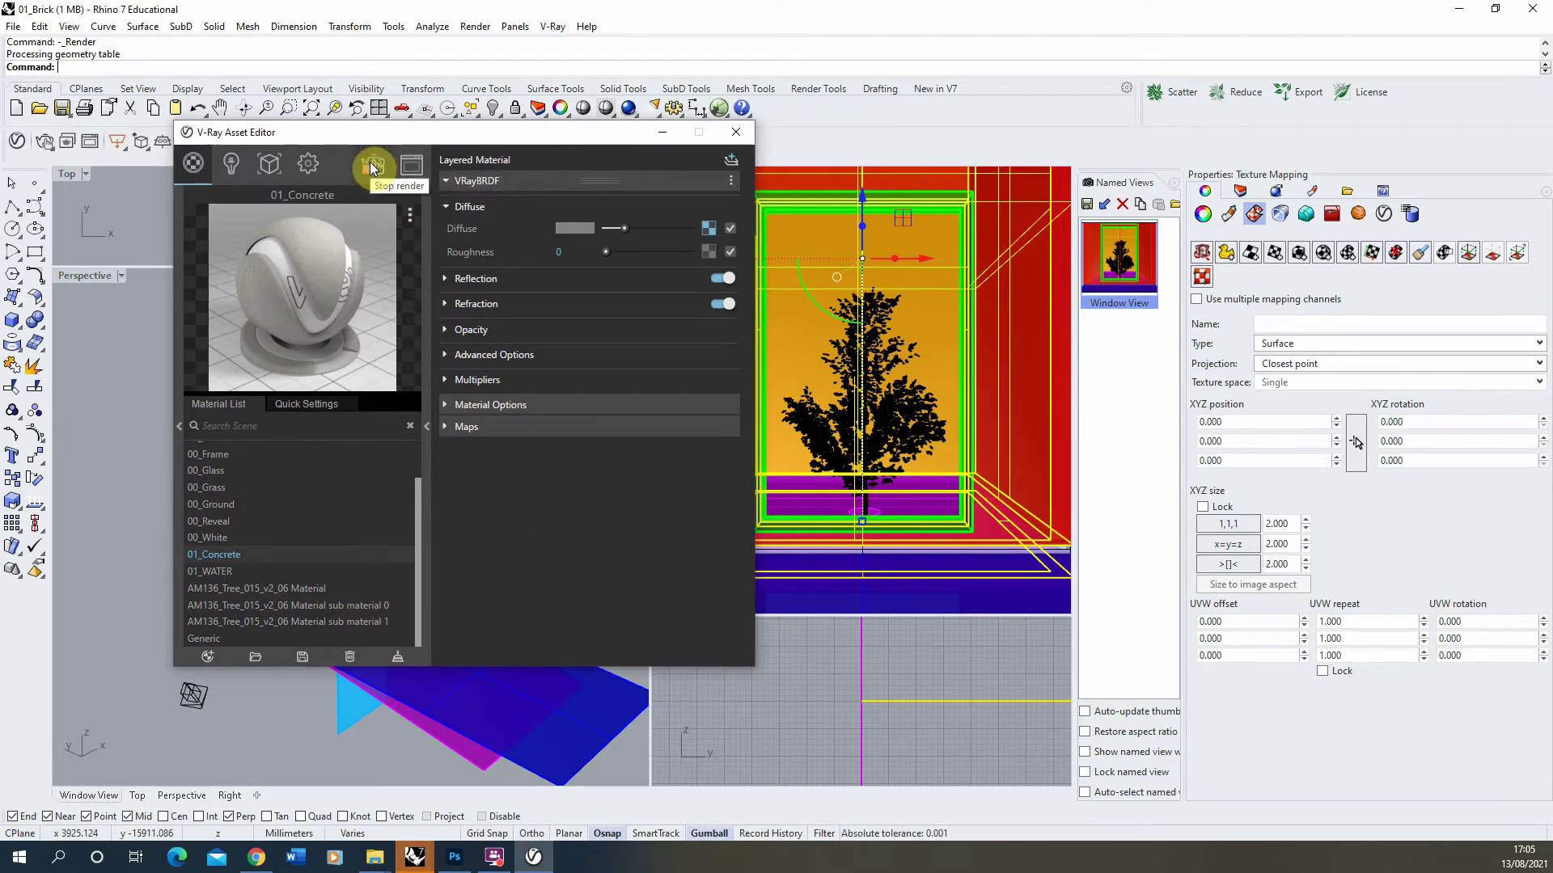
Watch the concrete-wall render finish in the frame buffer, then put the Asset Editor away.
{"action": "mouse_move", "coordinate": [414, 857]}
{"action": "left_click", "coordinate": [508, 783]}
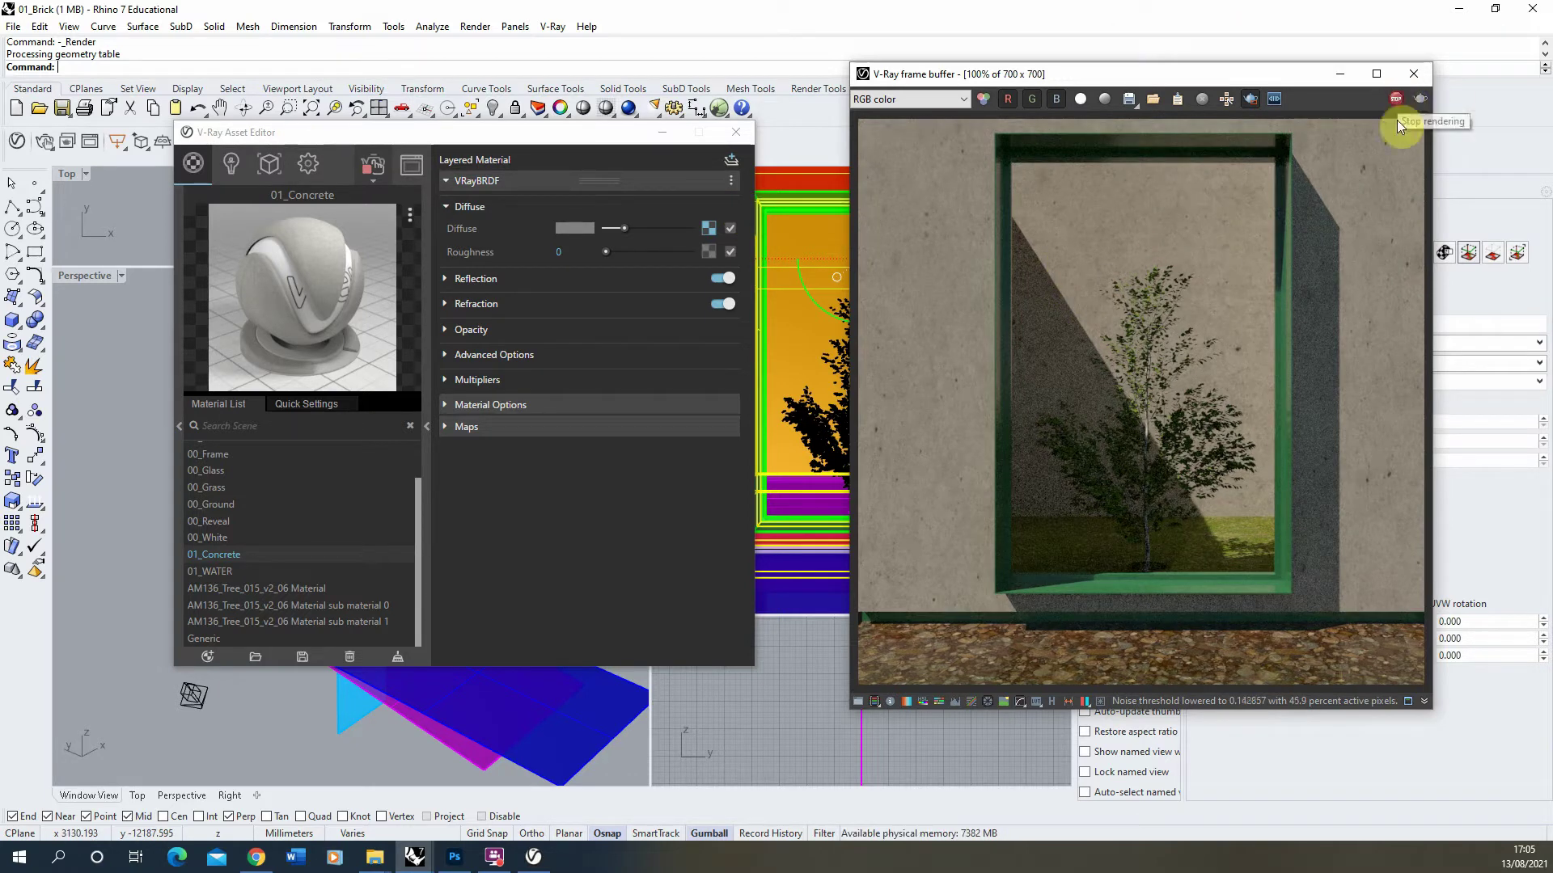
{"action": "left_click", "coordinate": [659, 132]}
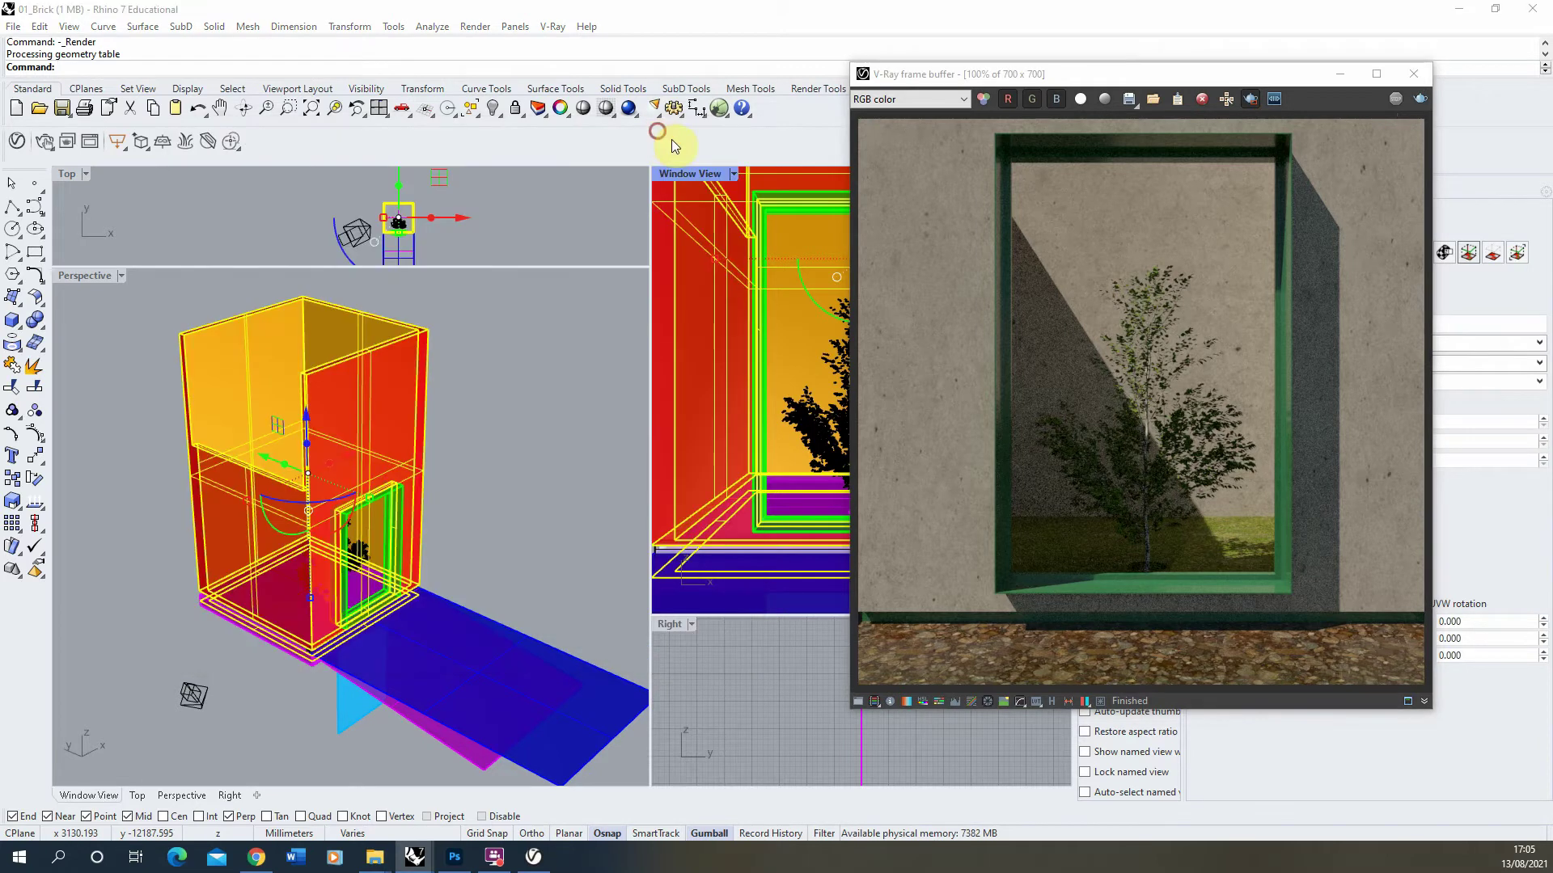
Apply capped box mapping around the walls, sized 2674.525 x 2529.305 x 2816.18 mm.
{"action": "left_click", "coordinate": [1340, 74]}
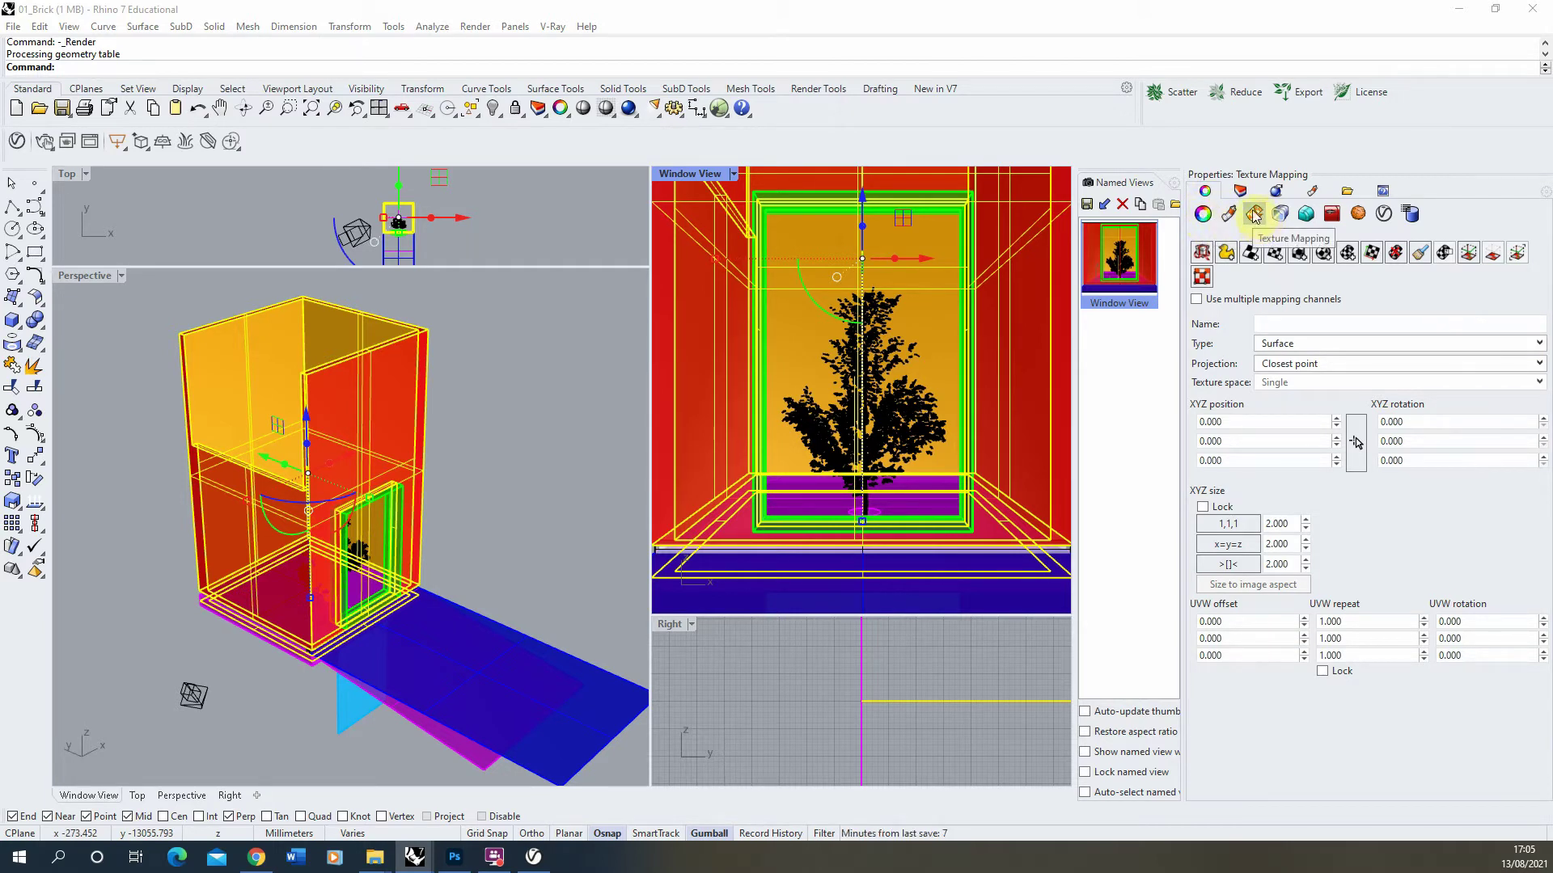
{"action": "left_click", "coordinate": [1298, 255]}
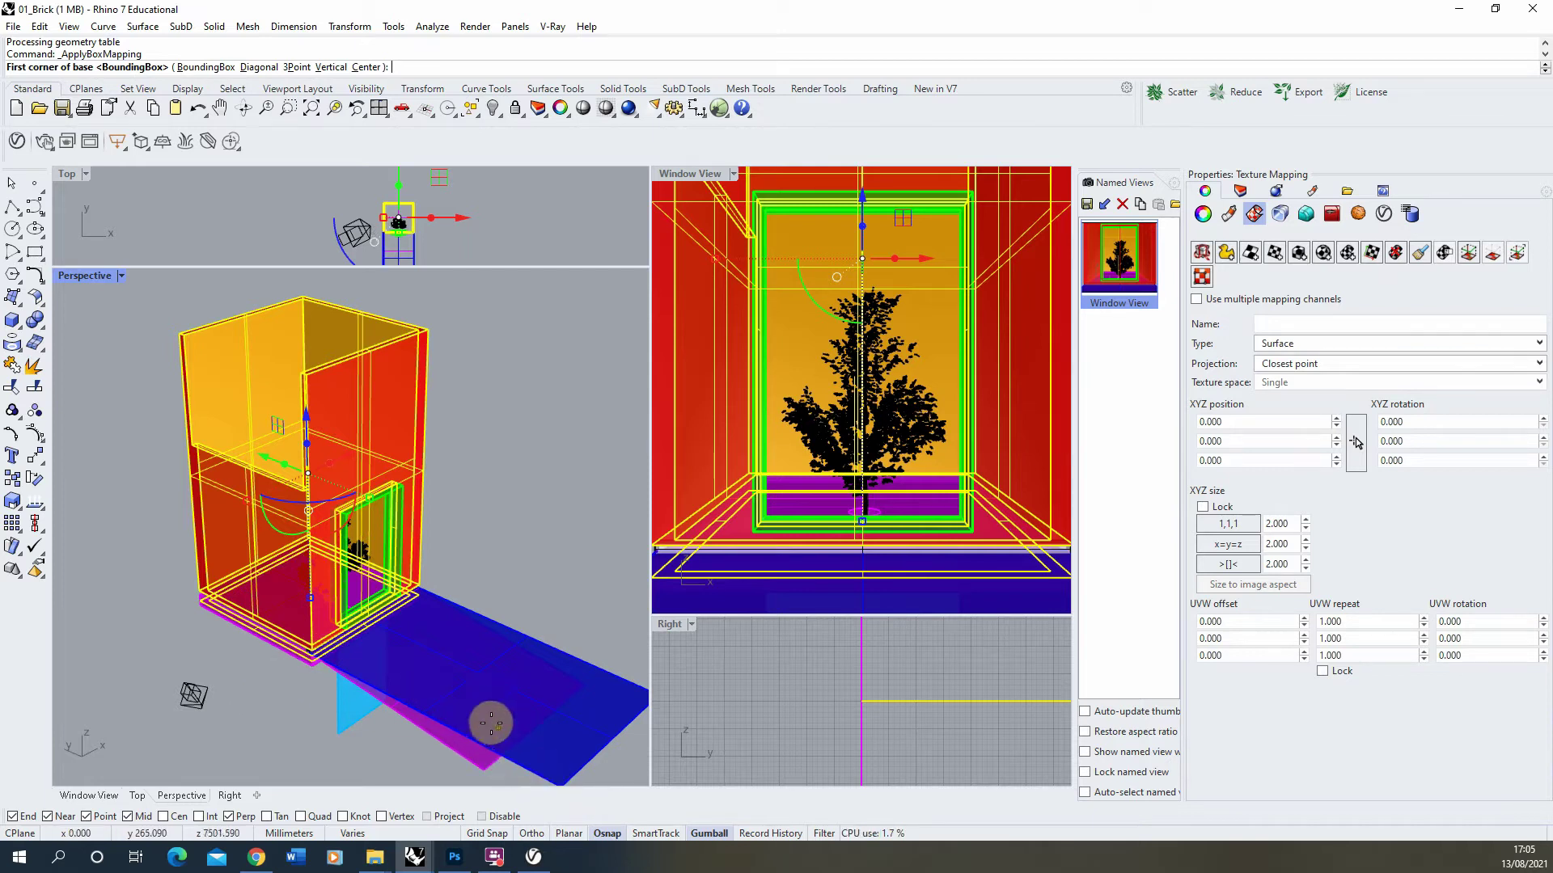
{"action": "left_click", "coordinate": [428, 694]}
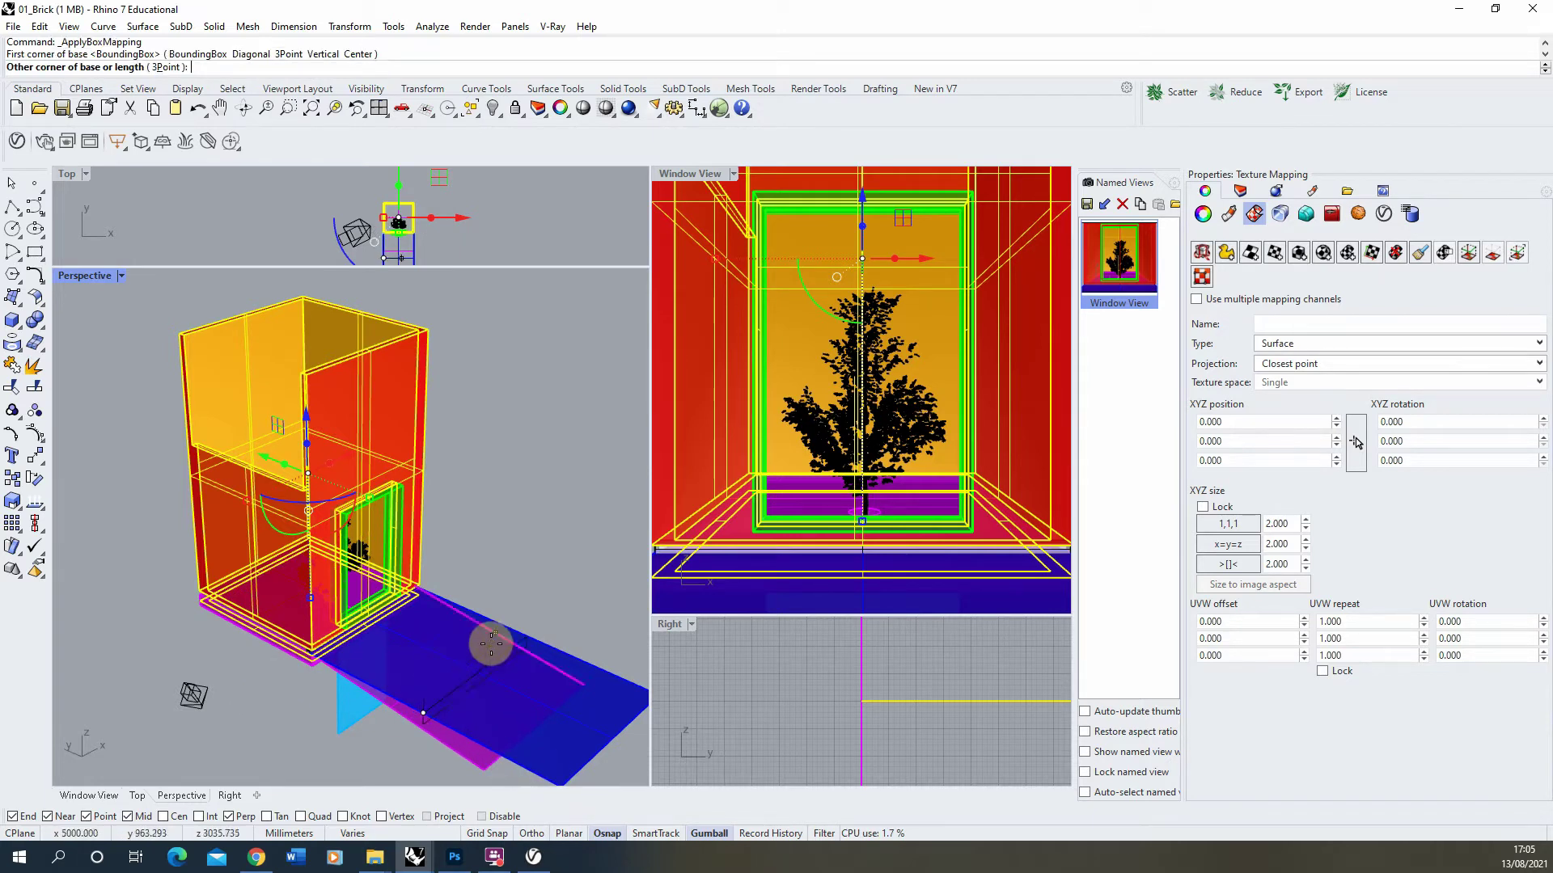
{"action": "right_click_drag", "start_coordinate": [441, 605], "coordinate": [451, 520]}
{"action": "left_click", "coordinate": [454, 649]}
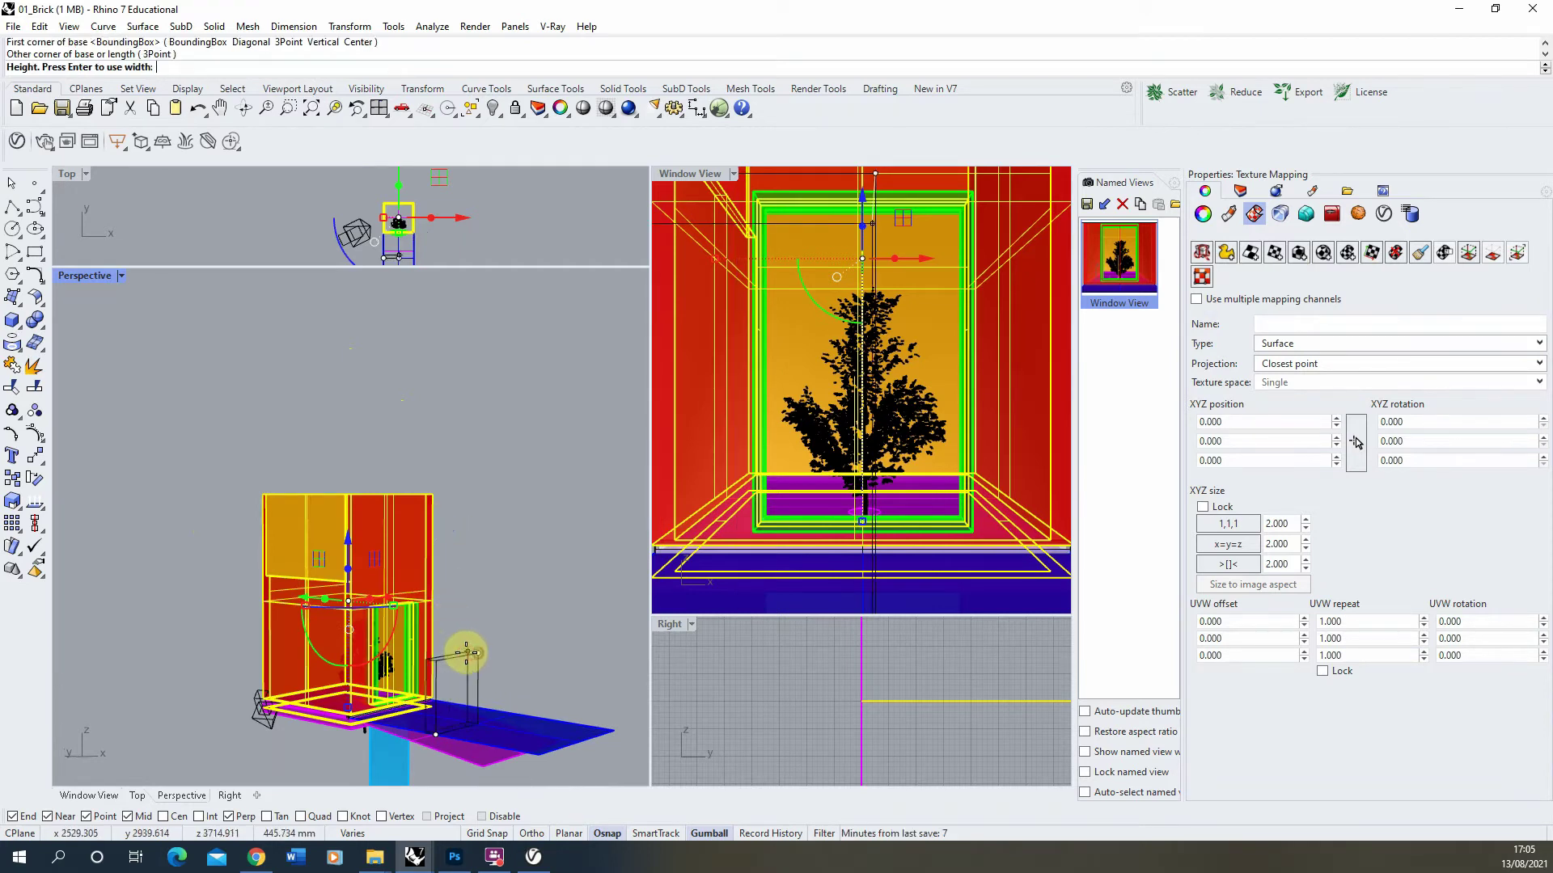
{"action": "right_click_drag", "start_coordinate": [451, 652], "coordinate": [515, 720]}
{"action": "scroll", "coordinate": [372, 607], "scroll_direction": "up", "scroll_amount": 3}
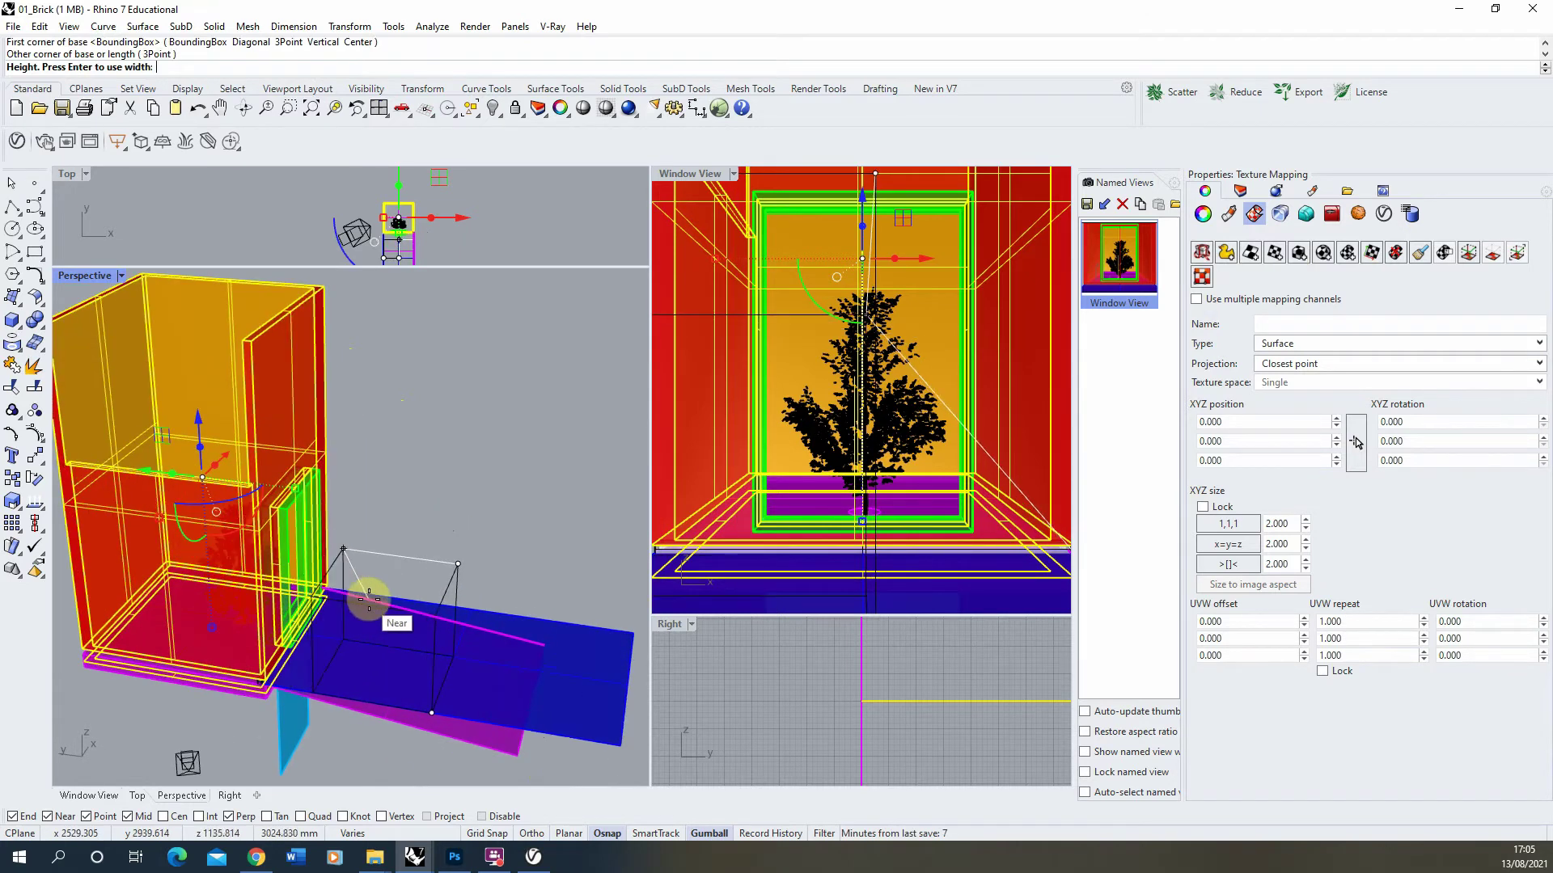
{"action": "left_click", "coordinate": [372, 617]}
{"action": "right_click_drag", "start_coordinate": [454, 548], "coordinate": [370, 593]}
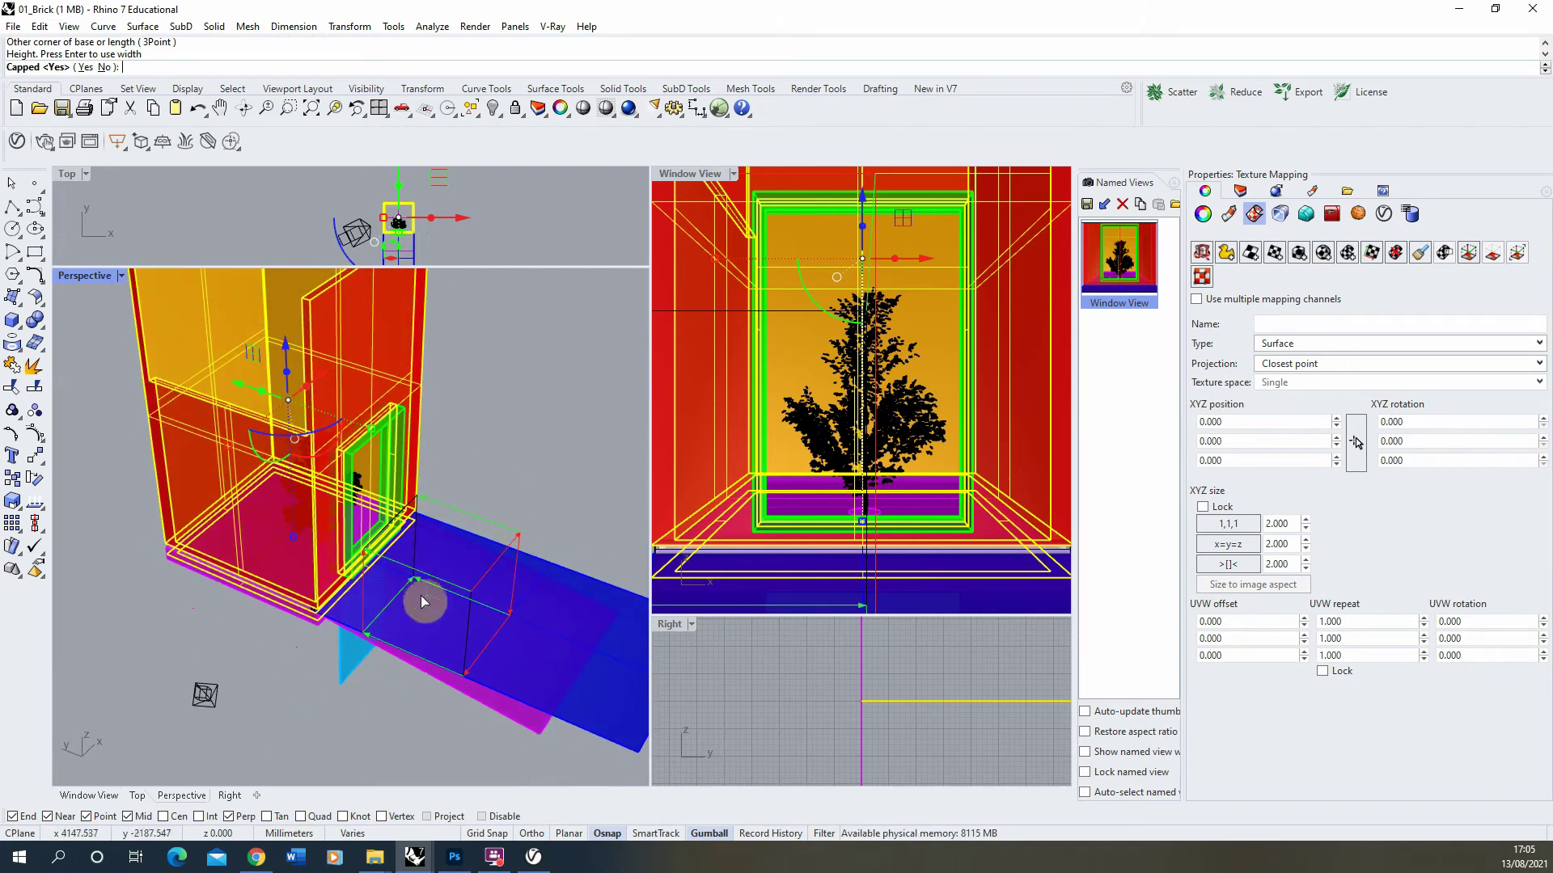
{"action": "right_click", "coordinate": [483, 569]}
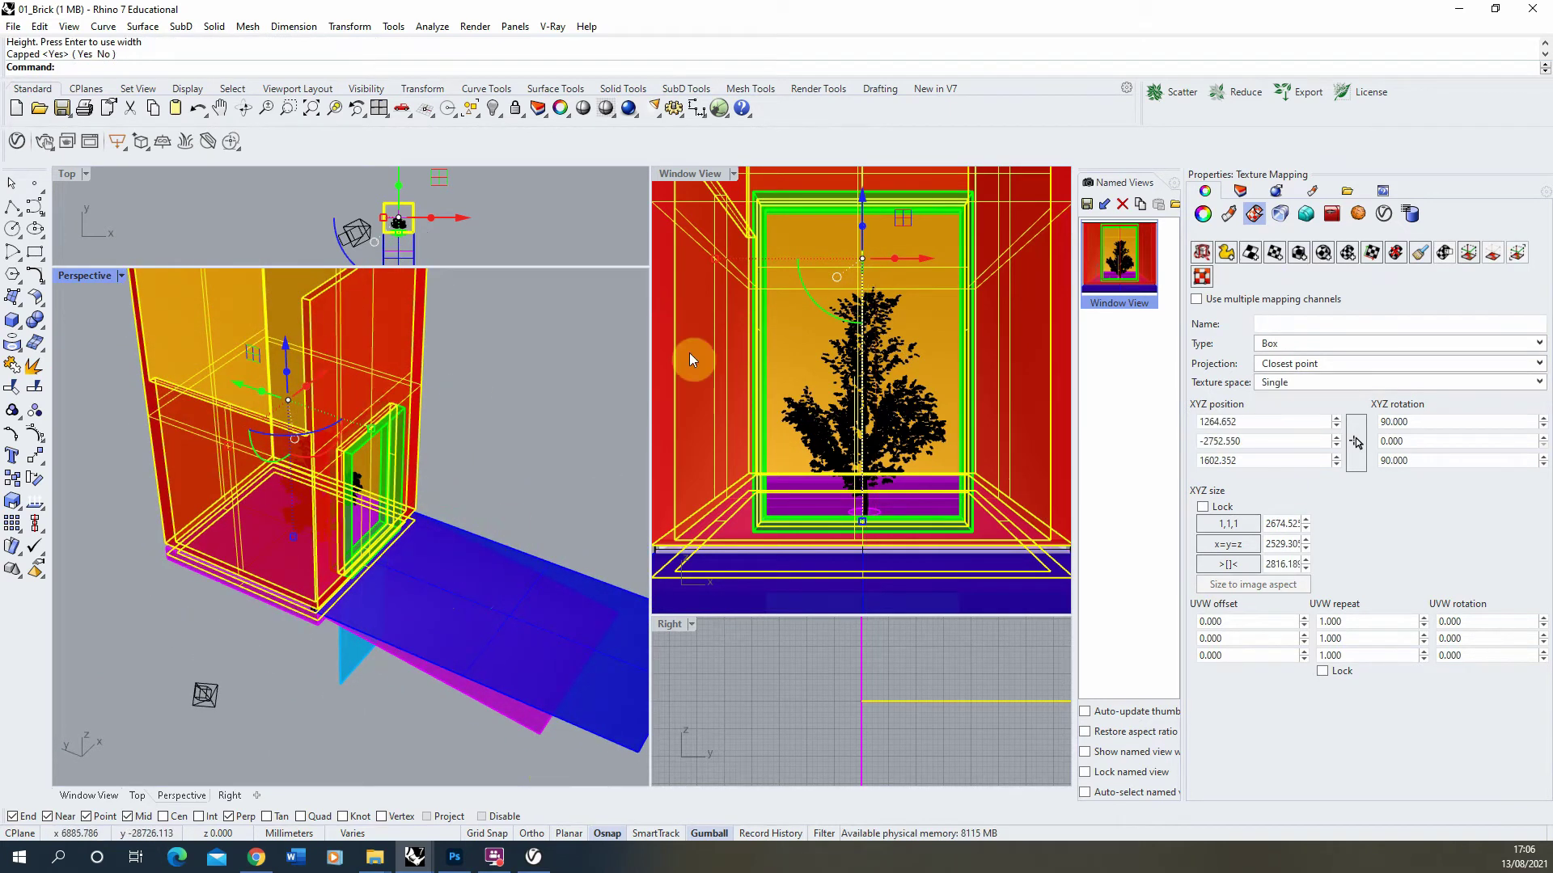
{"action": "left_click", "coordinate": [697, 192]}
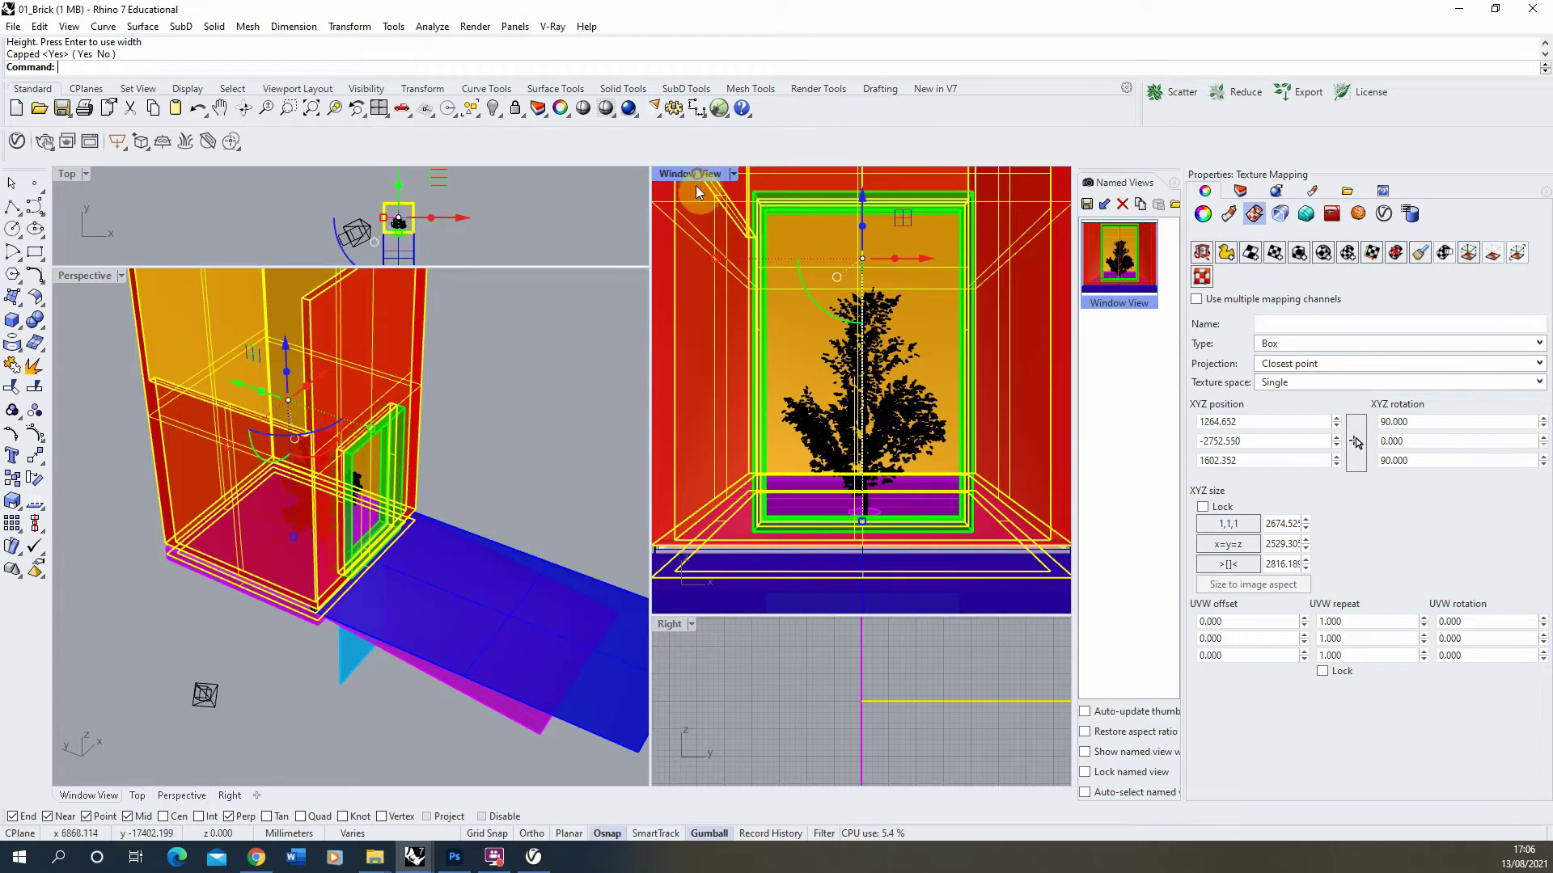
Bring the frame buffer forward and arrange windows to uncover the Texture Mapping properties.
{"action": "left_click", "coordinate": [533, 857]}
{"action": "left_click", "coordinate": [378, 172]}
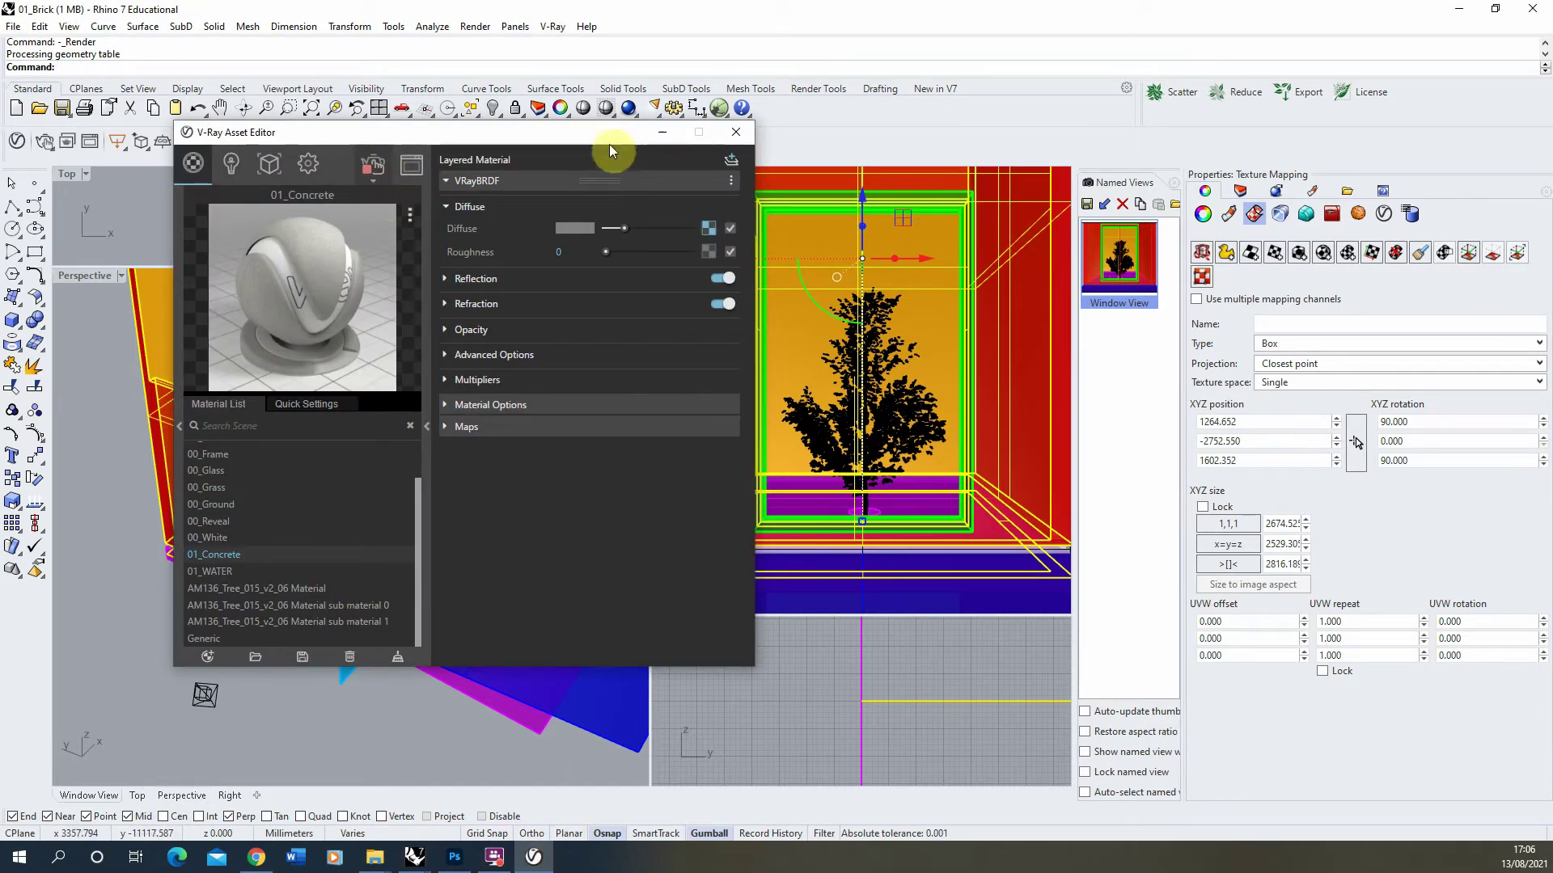
{"action": "mouse_move", "coordinate": [416, 859]}
{"action": "left_click", "coordinate": [505, 703]}
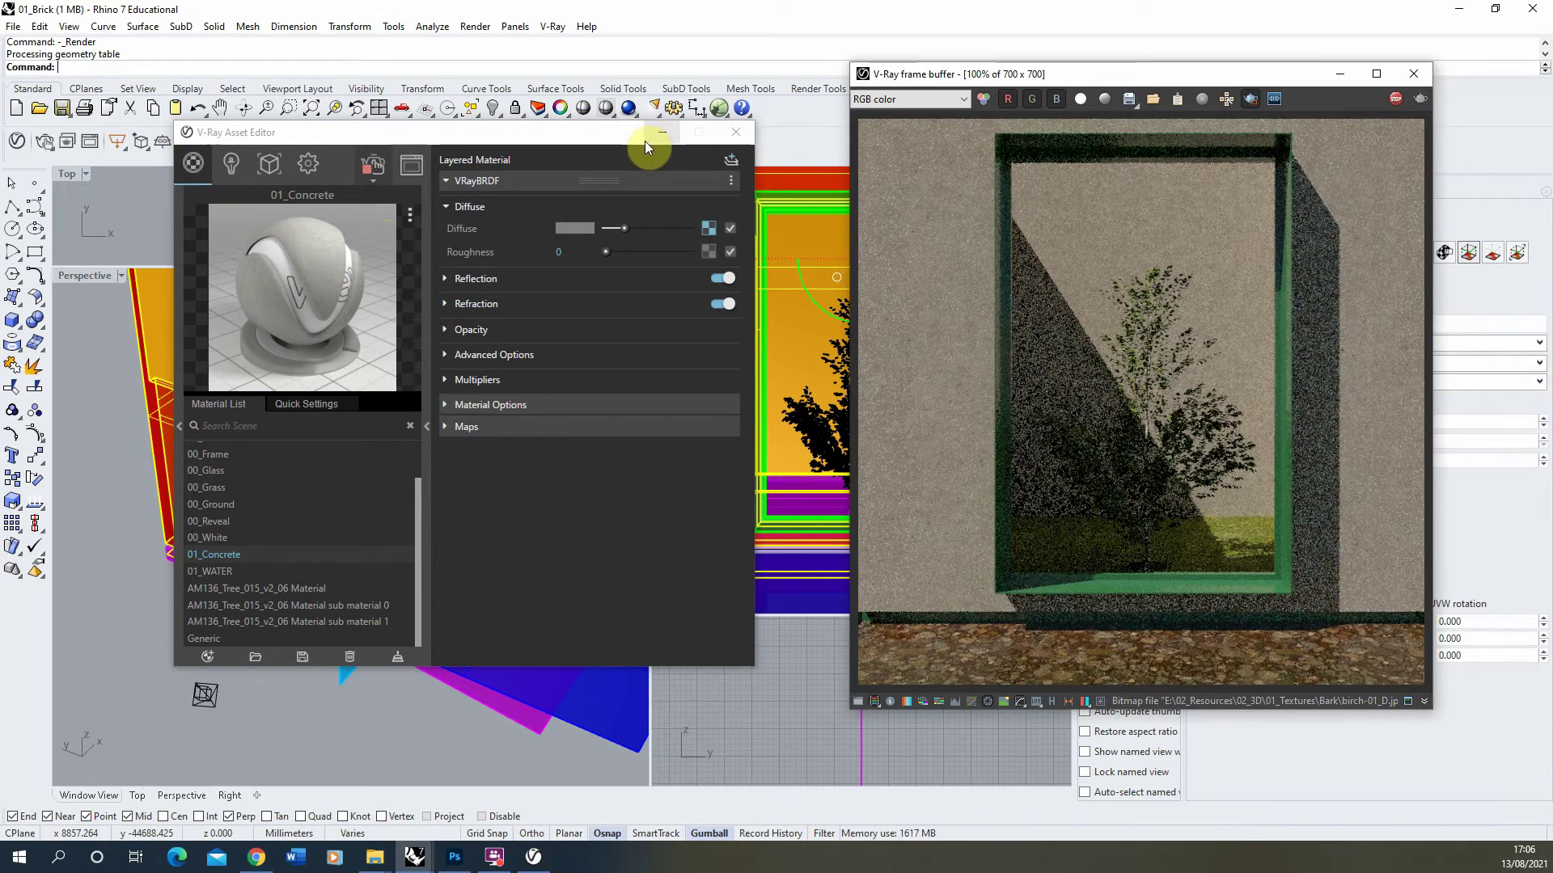
{"action": "left_click", "coordinate": [878, 119]}
{"action": "left_click_drag", "start_coordinate": [997, 63], "coordinate": [497, 31]}
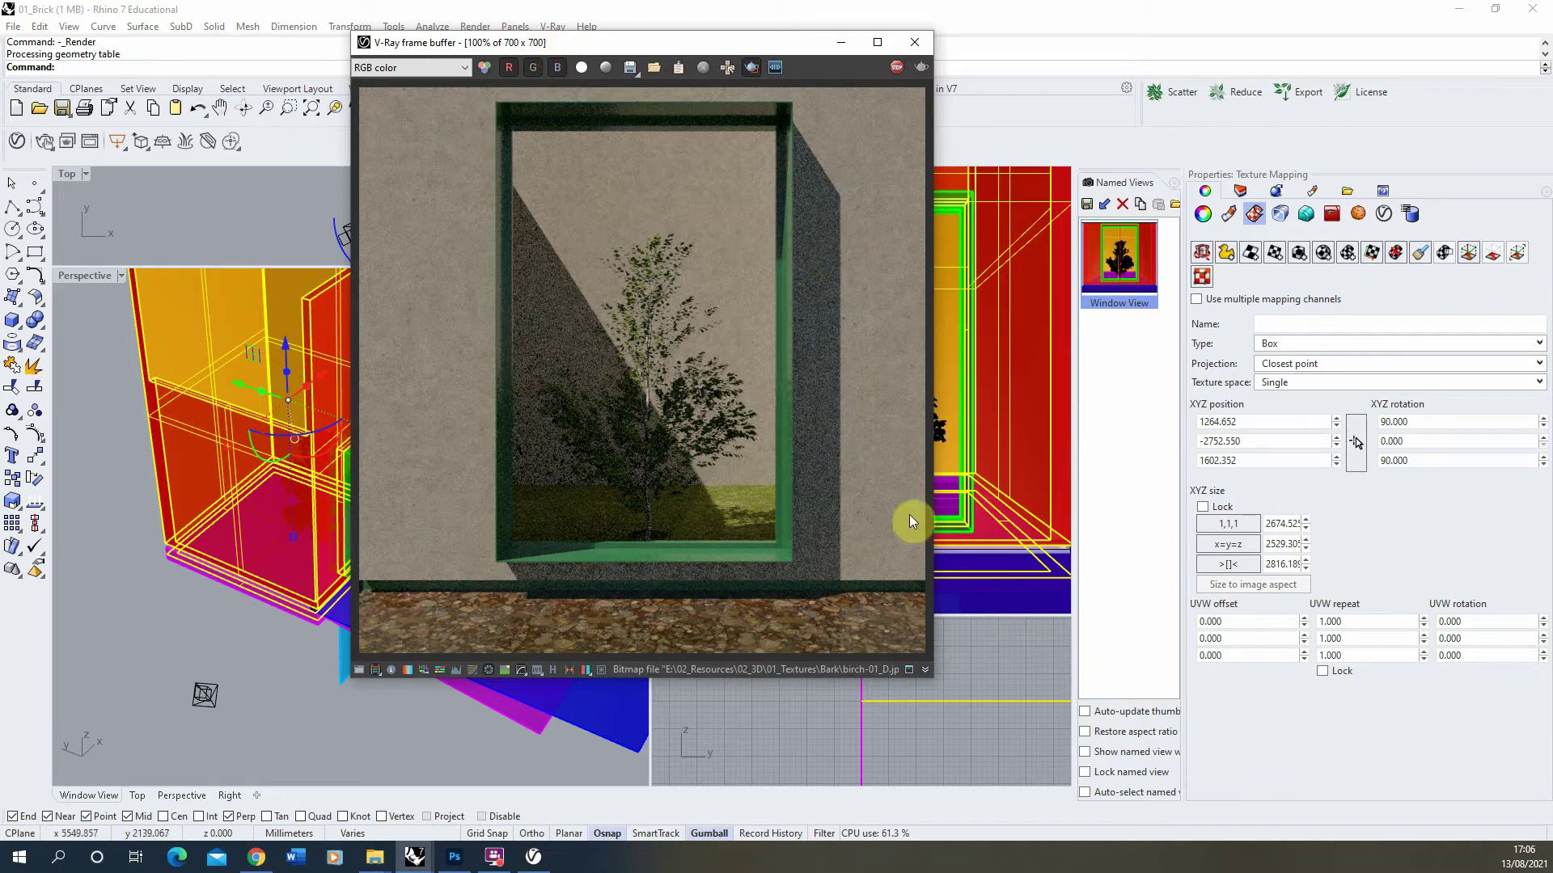
{"action": "left_click_drag", "start_coordinate": [596, 48], "coordinate": [1100, 109]}
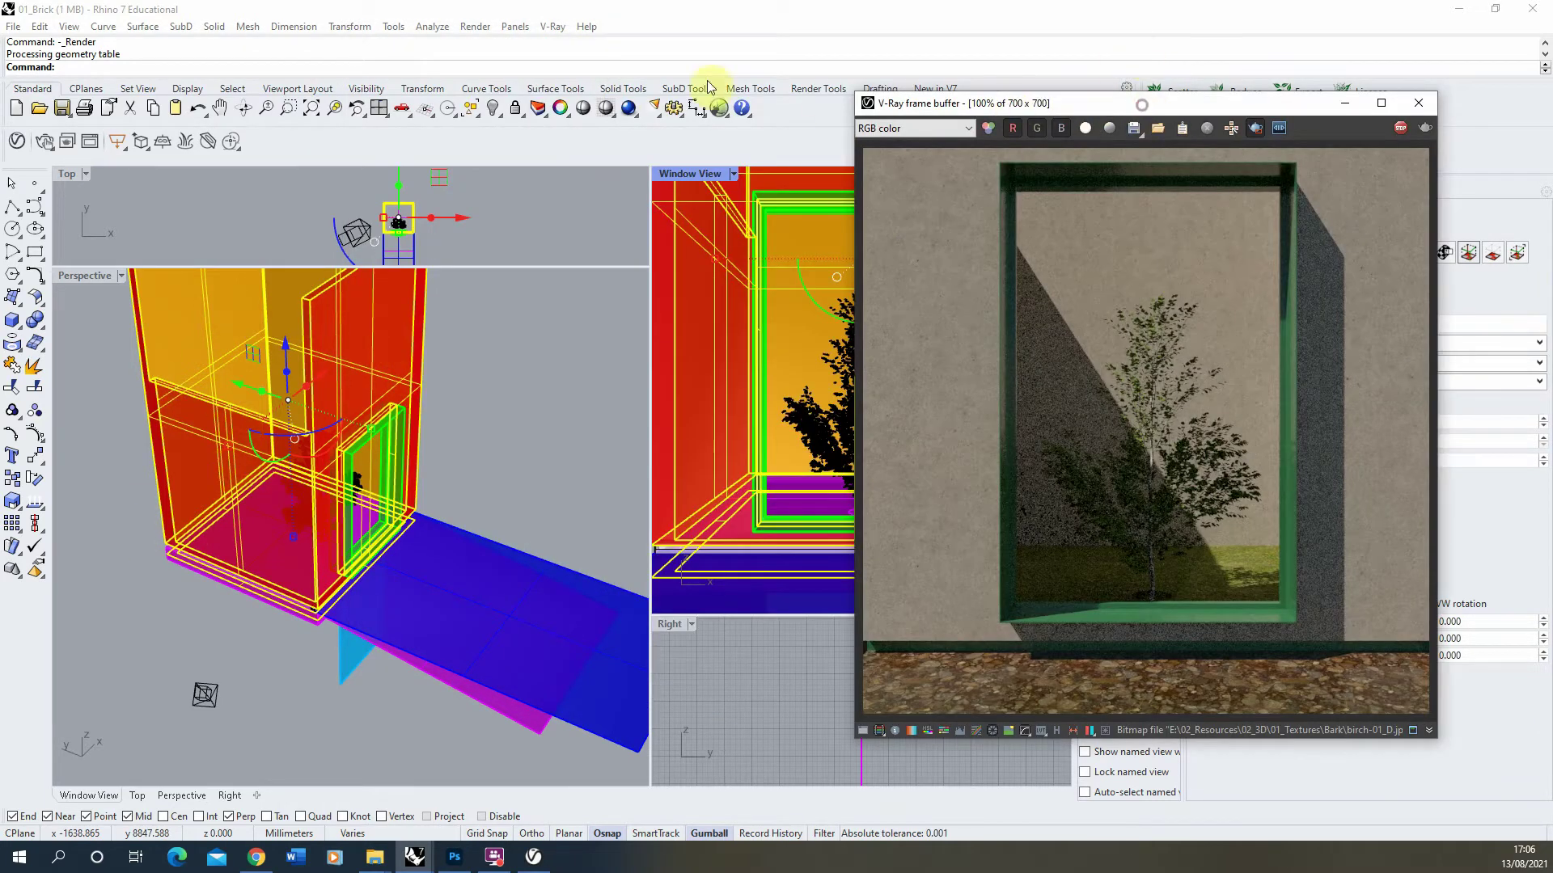
{"action": "left_click_drag", "start_coordinate": [644, 77], "coordinate": [636, 72]}
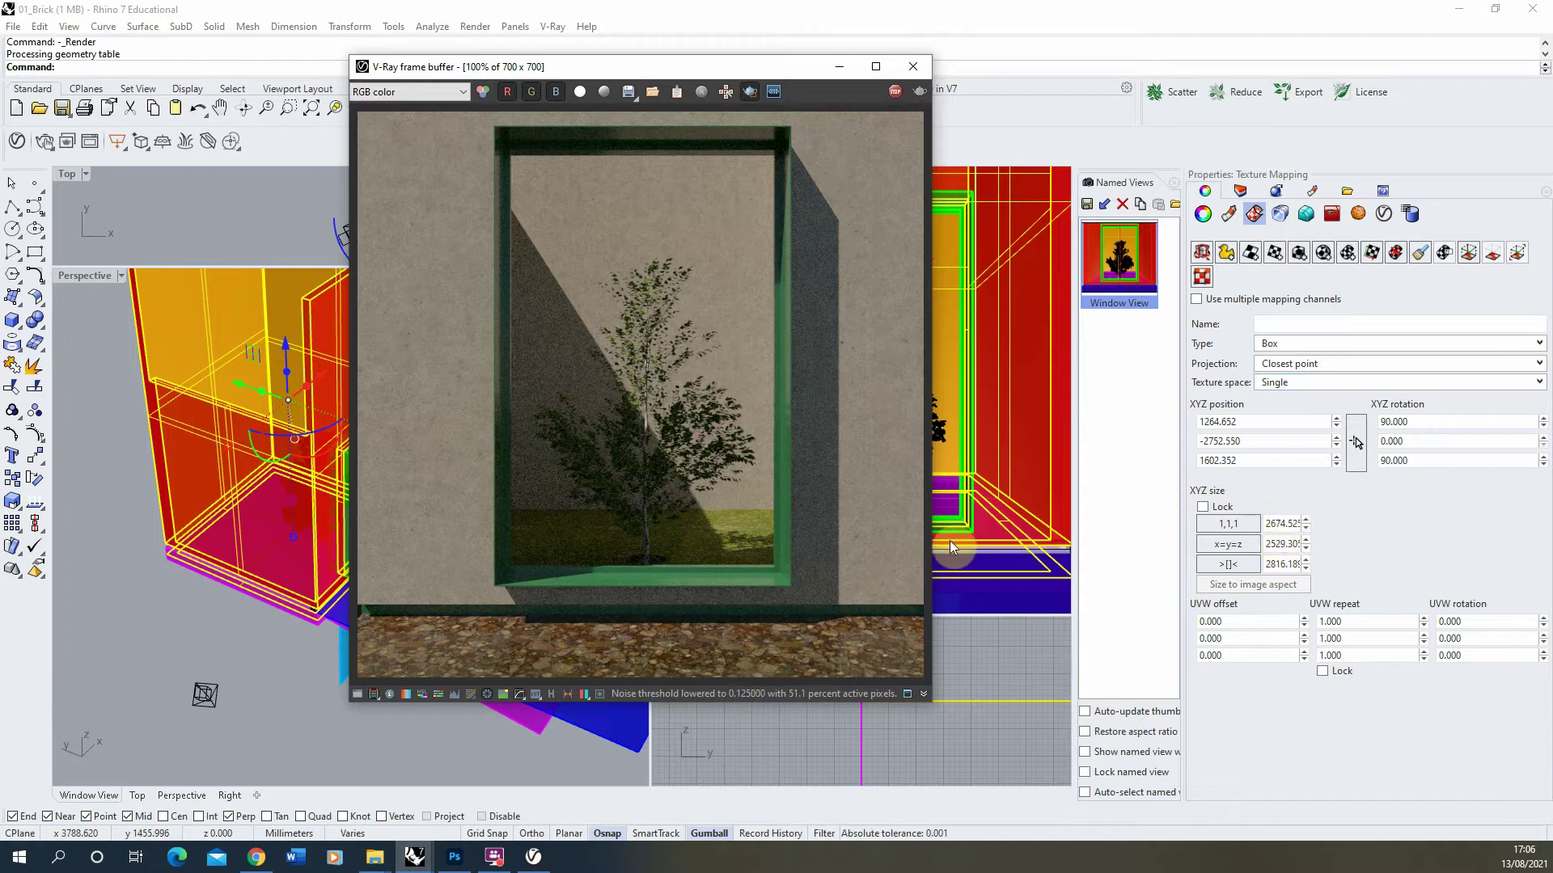
Try mapping sizes of 1, then 1000 in the X, Y and Z fields.
{"action": "double_click", "coordinate": [1267, 524]}
{"action": "type", "text": "1"}
{"action": "key", "text": "Return"}
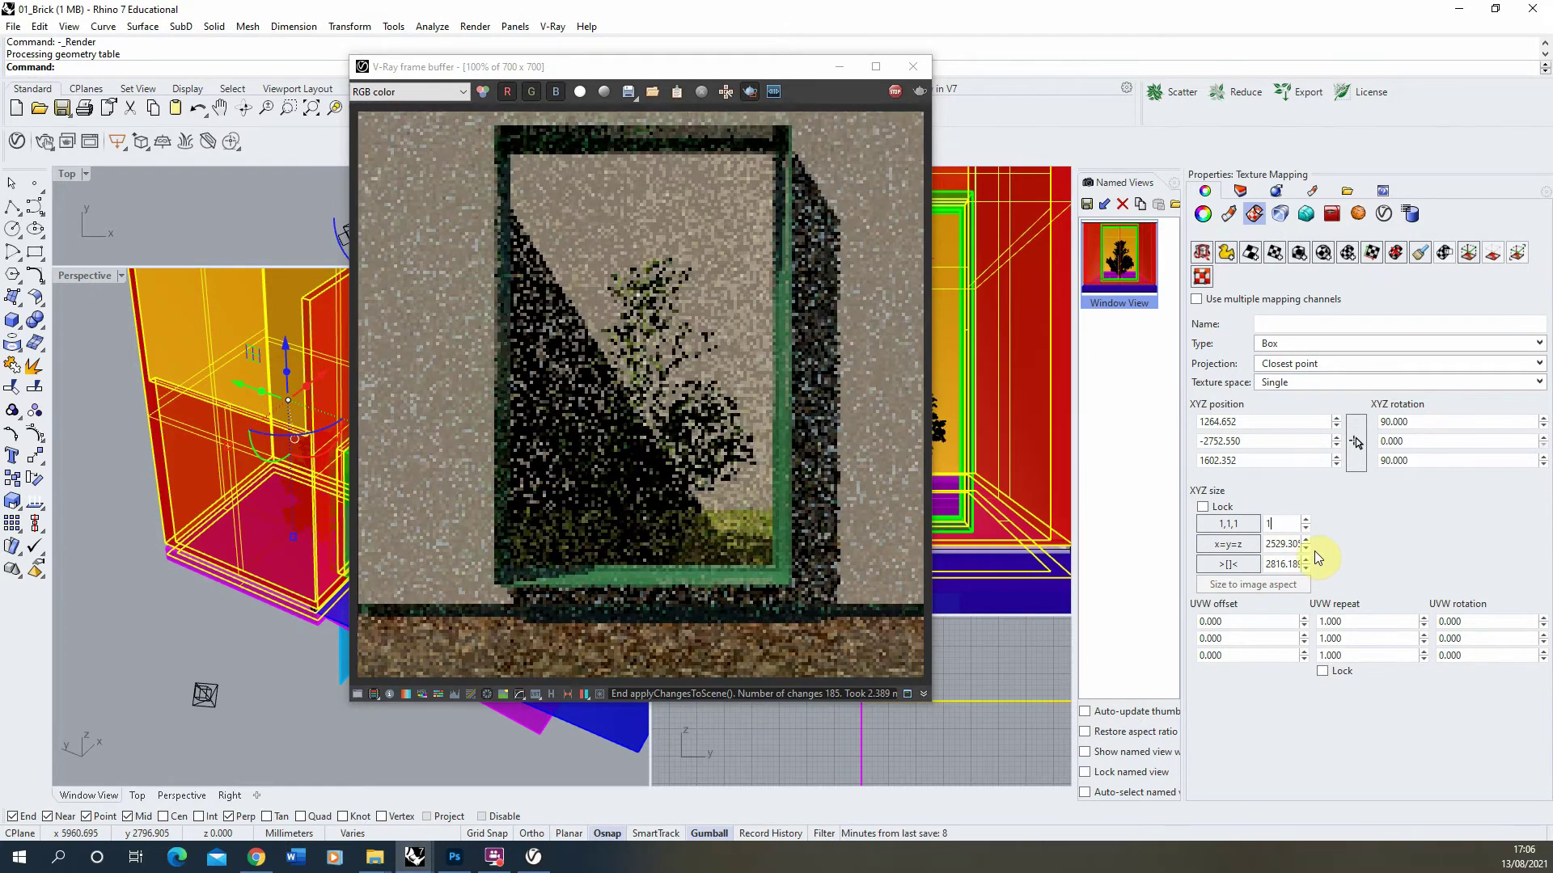
{"action": "left_click", "coordinate": [1266, 524]}
{"action": "type", "text": "1000"}
{"action": "key", "text": "Tab"}
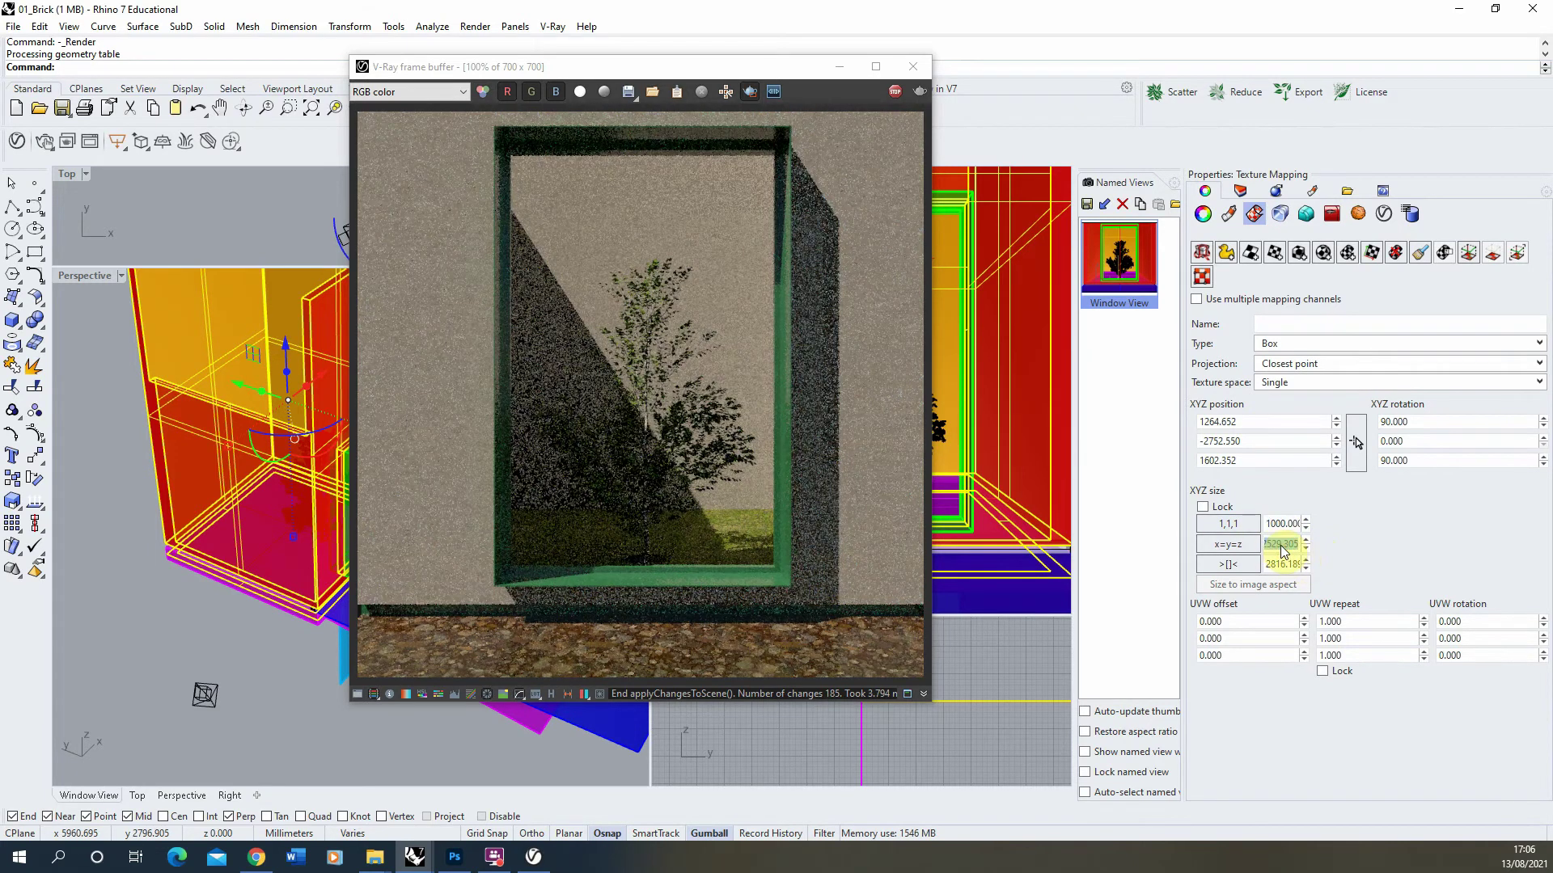
{"action": "type", "text": "1000"}
{"action": "key", "text": "Tab"}
{"action": "type", "text": "1000"}
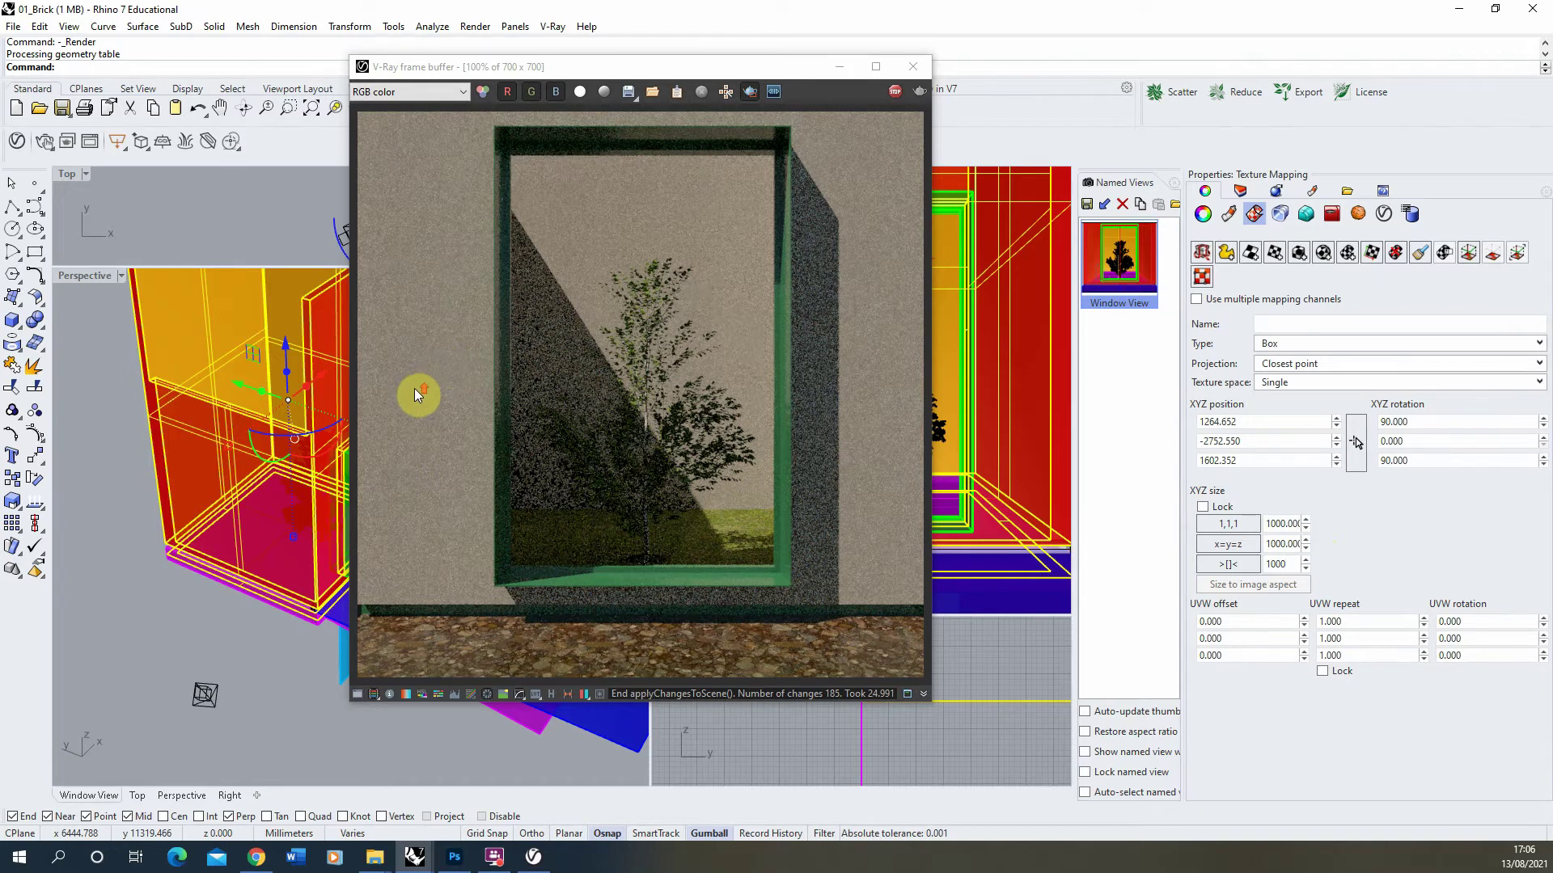
Retype the Z, Y and X mapping sizes as 3000 each.
{"action": "scroll", "coordinate": [415, 390], "scroll_direction": "up", "scroll_amount": 1}
{"action": "scroll", "coordinate": [579, 388], "scroll_direction": "down", "scroll_amount": 2}
{"action": "scroll", "coordinate": [544, 409], "scroll_direction": "up", "scroll_amount": 2}
{"action": "scroll", "coordinate": [565, 406], "scroll_direction": "down", "scroll_amount": 1}
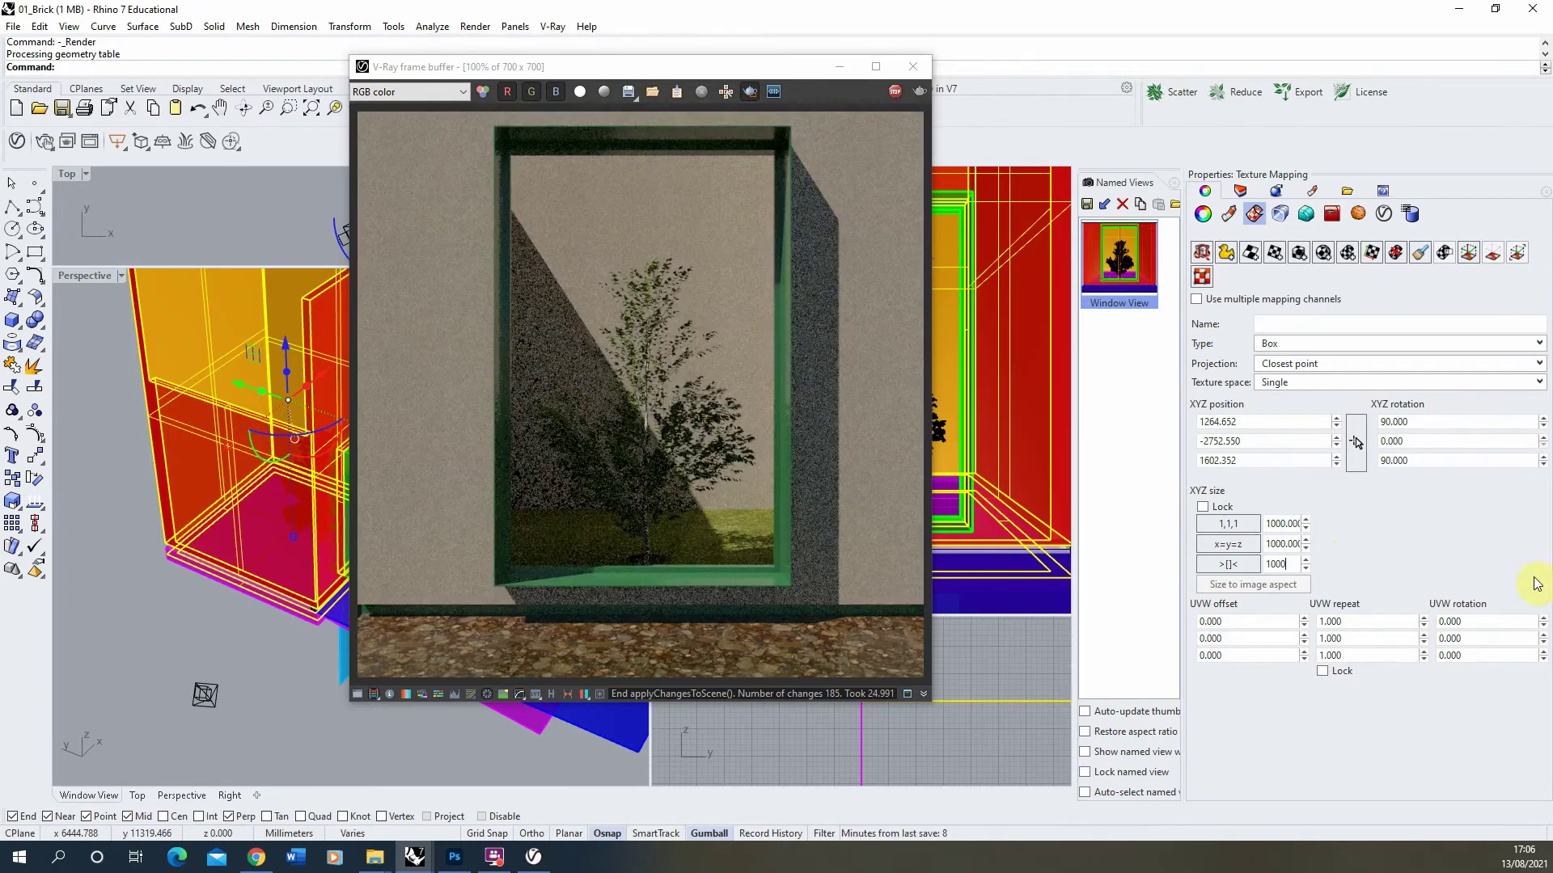
{"action": "double_click", "coordinate": [1268, 565]}
{"action": "type", "text": "3000"}
{"action": "left_click", "coordinate": [1268, 548]}
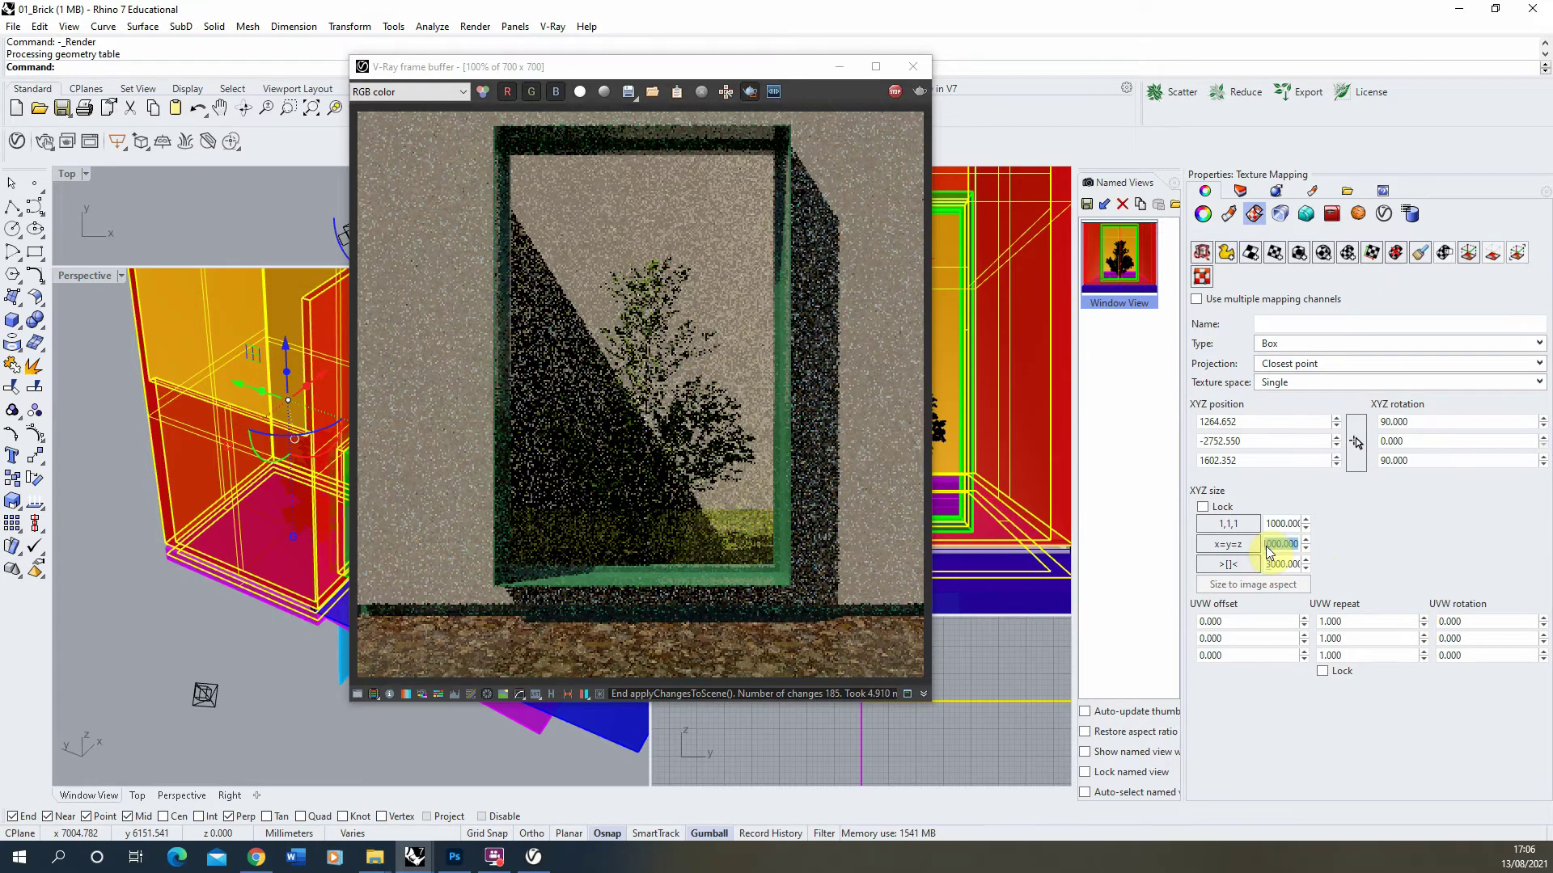
{"action": "type", "text": "3000"}
{"action": "left_click", "coordinate": [1267, 525]}
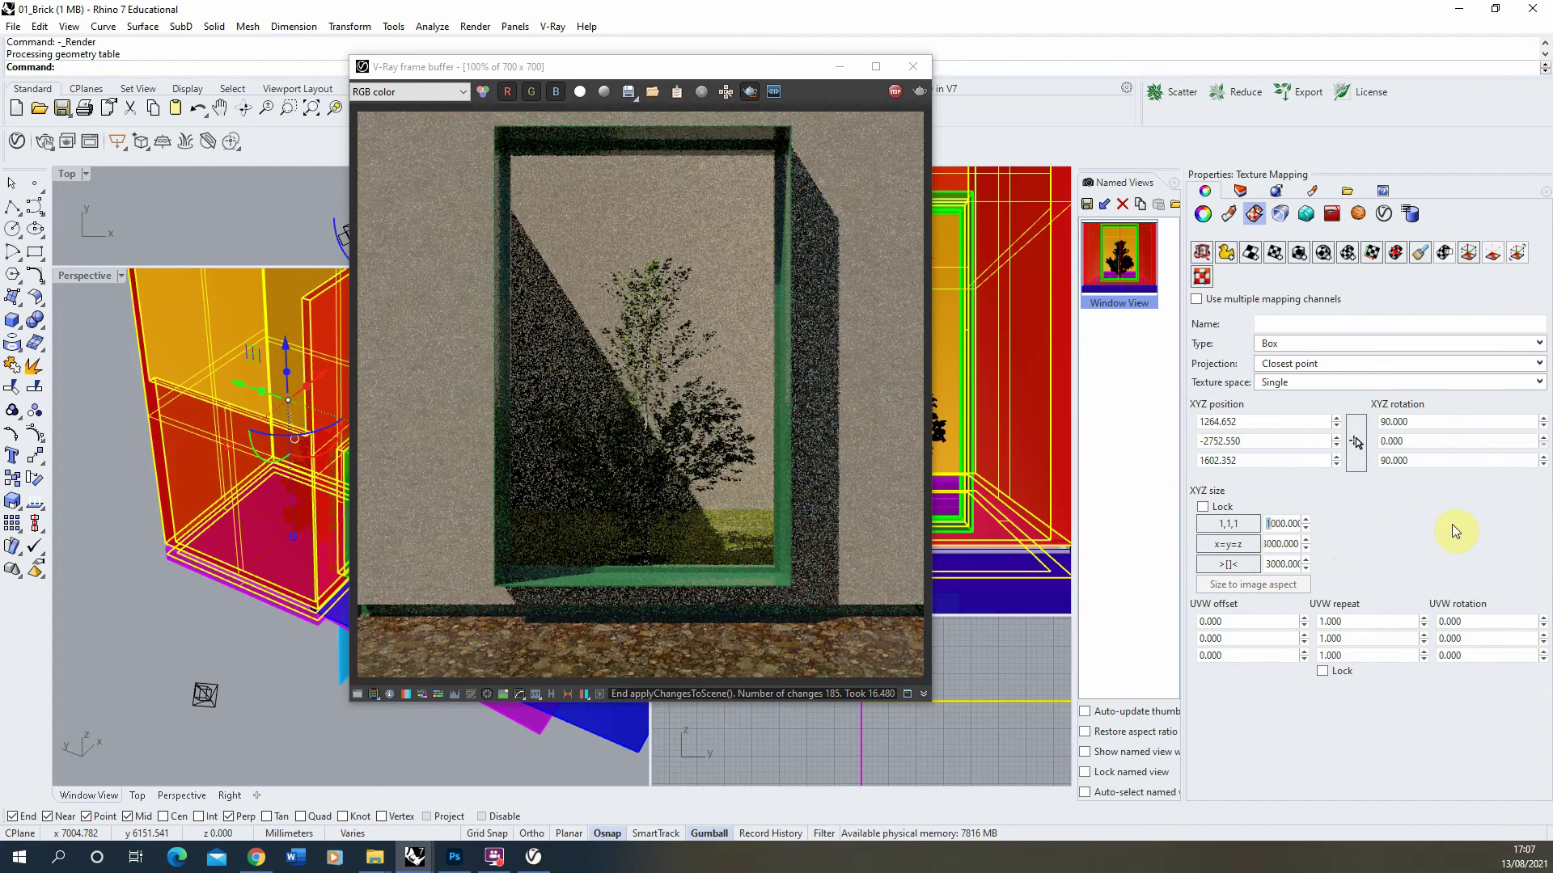
{"action": "type", "text": "3000"}
{"action": "key", "text": "Return"}
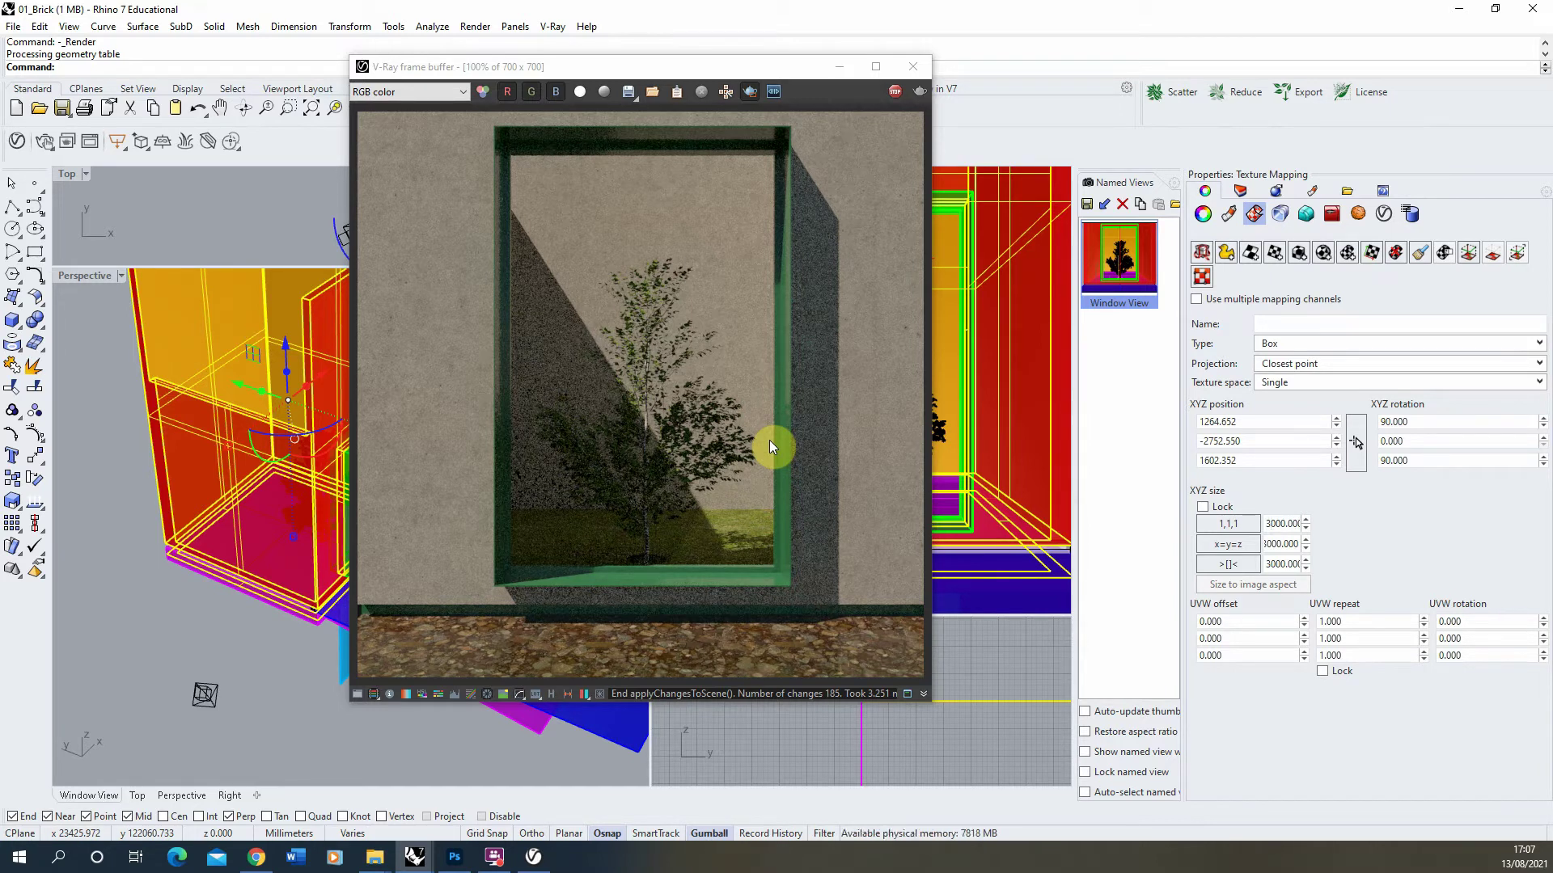
{"action": "left_click_drag", "start_coordinate": [693, 59], "coordinate": [1028, 93]}
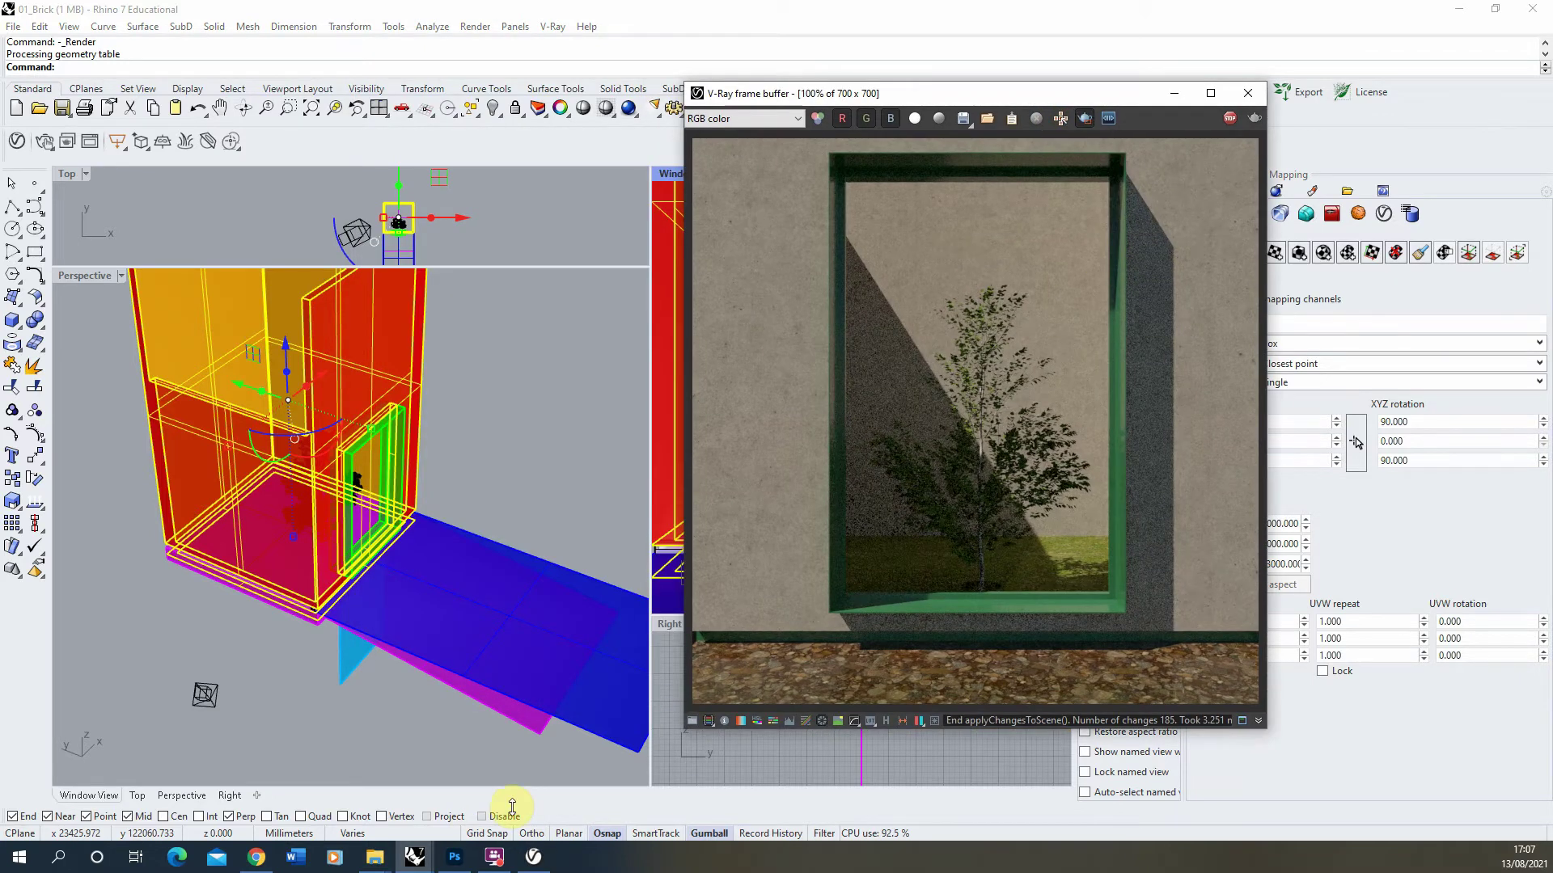
Expand 01_Concrete's Reflection settings and turn the reflection colour from black to white.
{"action": "left_click", "coordinate": [535, 861]}
{"action": "left_click_drag", "start_coordinate": [451, 137], "coordinate": [385, 120]}
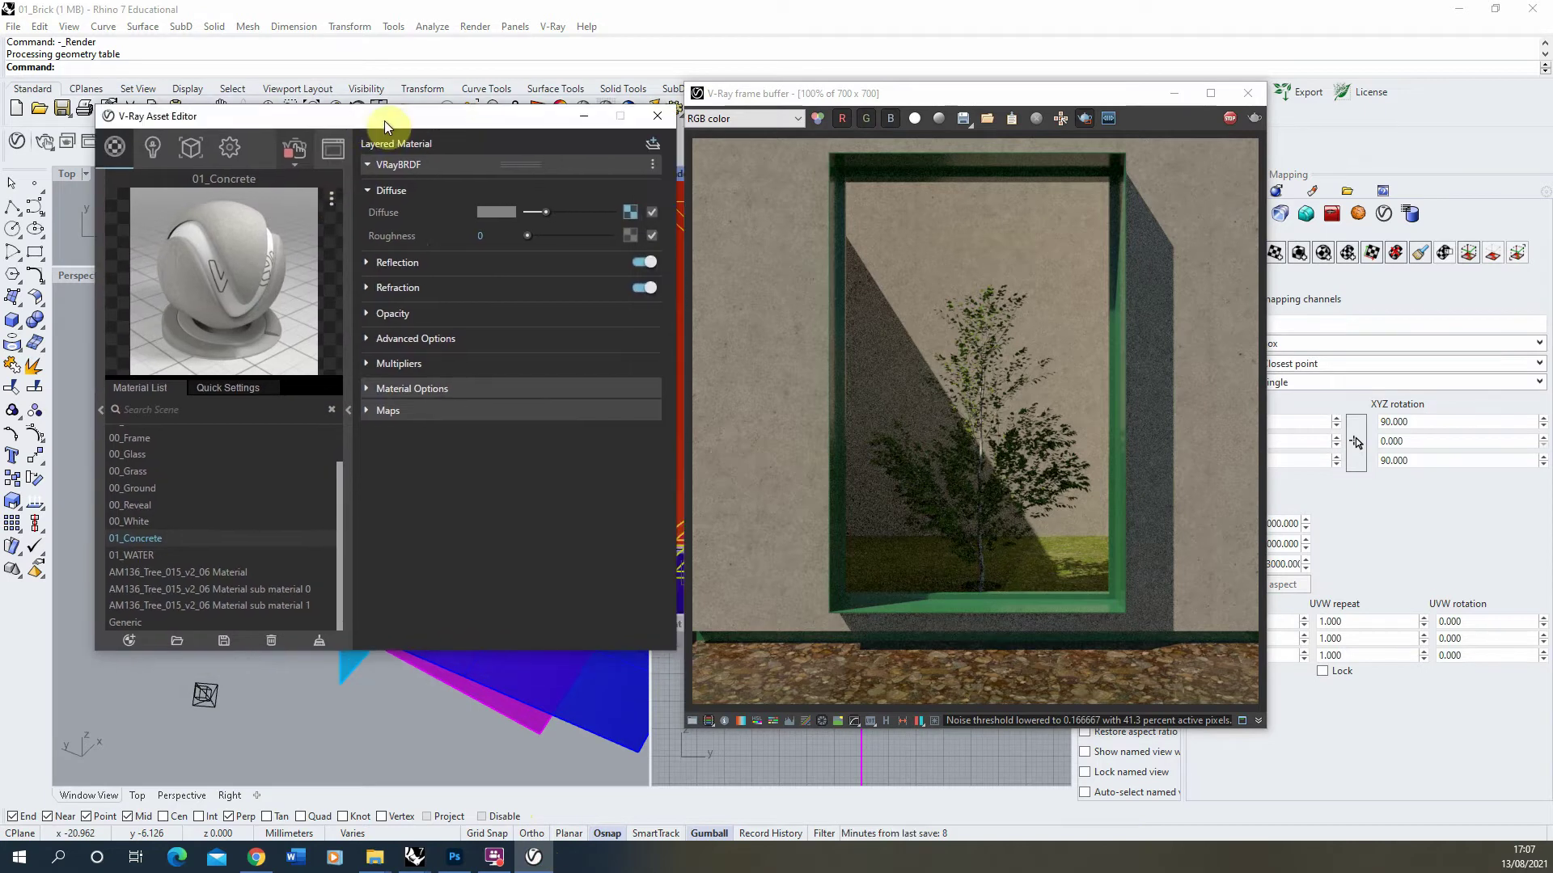
{"action": "left_click_drag", "start_coordinate": [798, 90], "coordinate": [830, 45]}
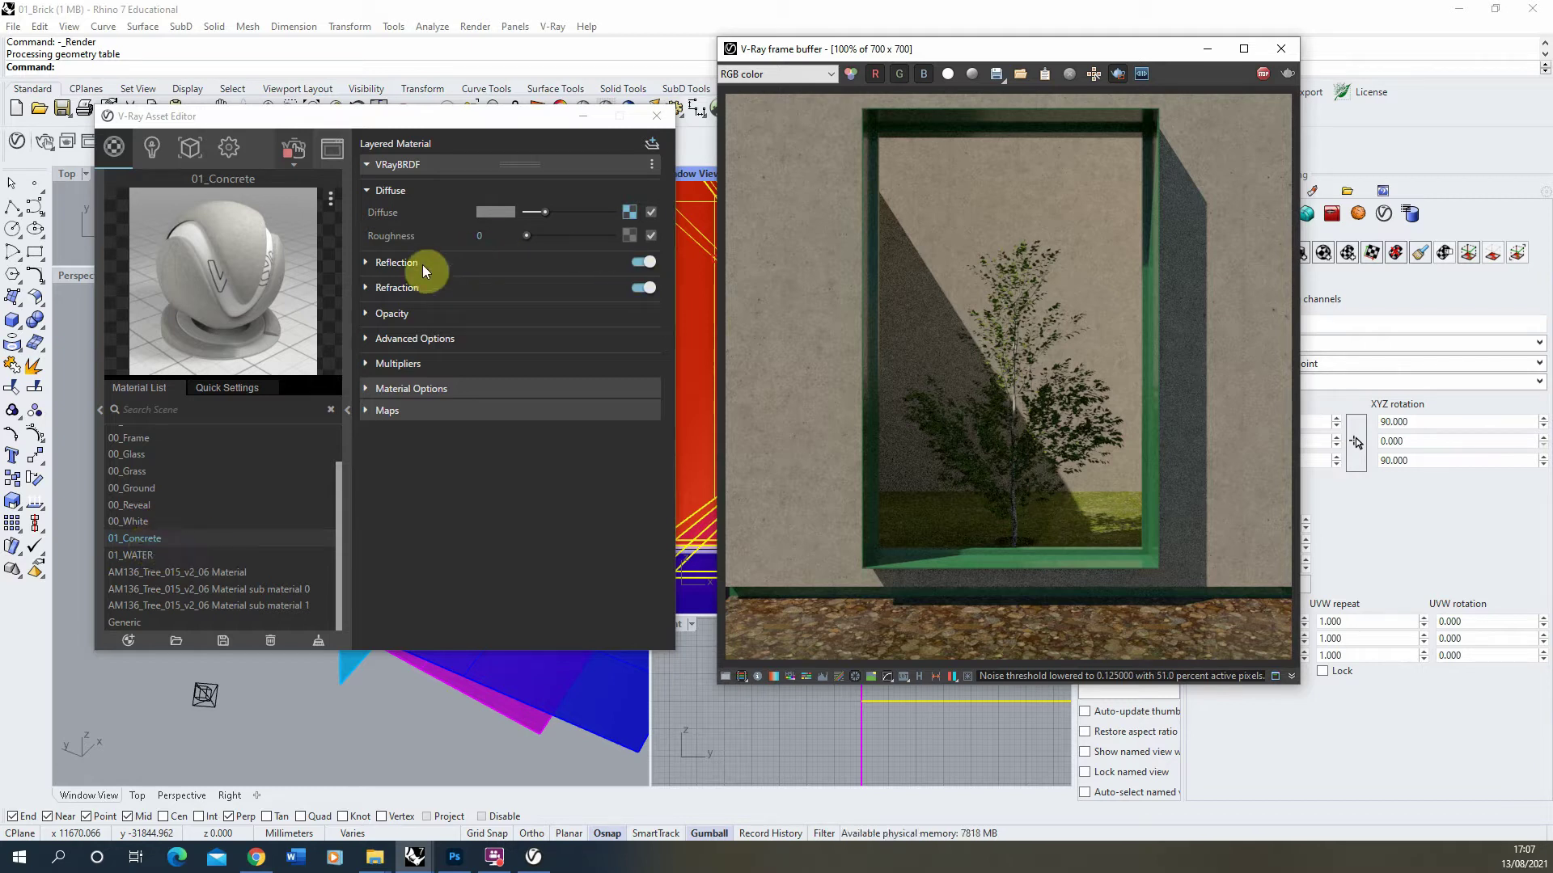
{"action": "left_click", "coordinate": [368, 263]}
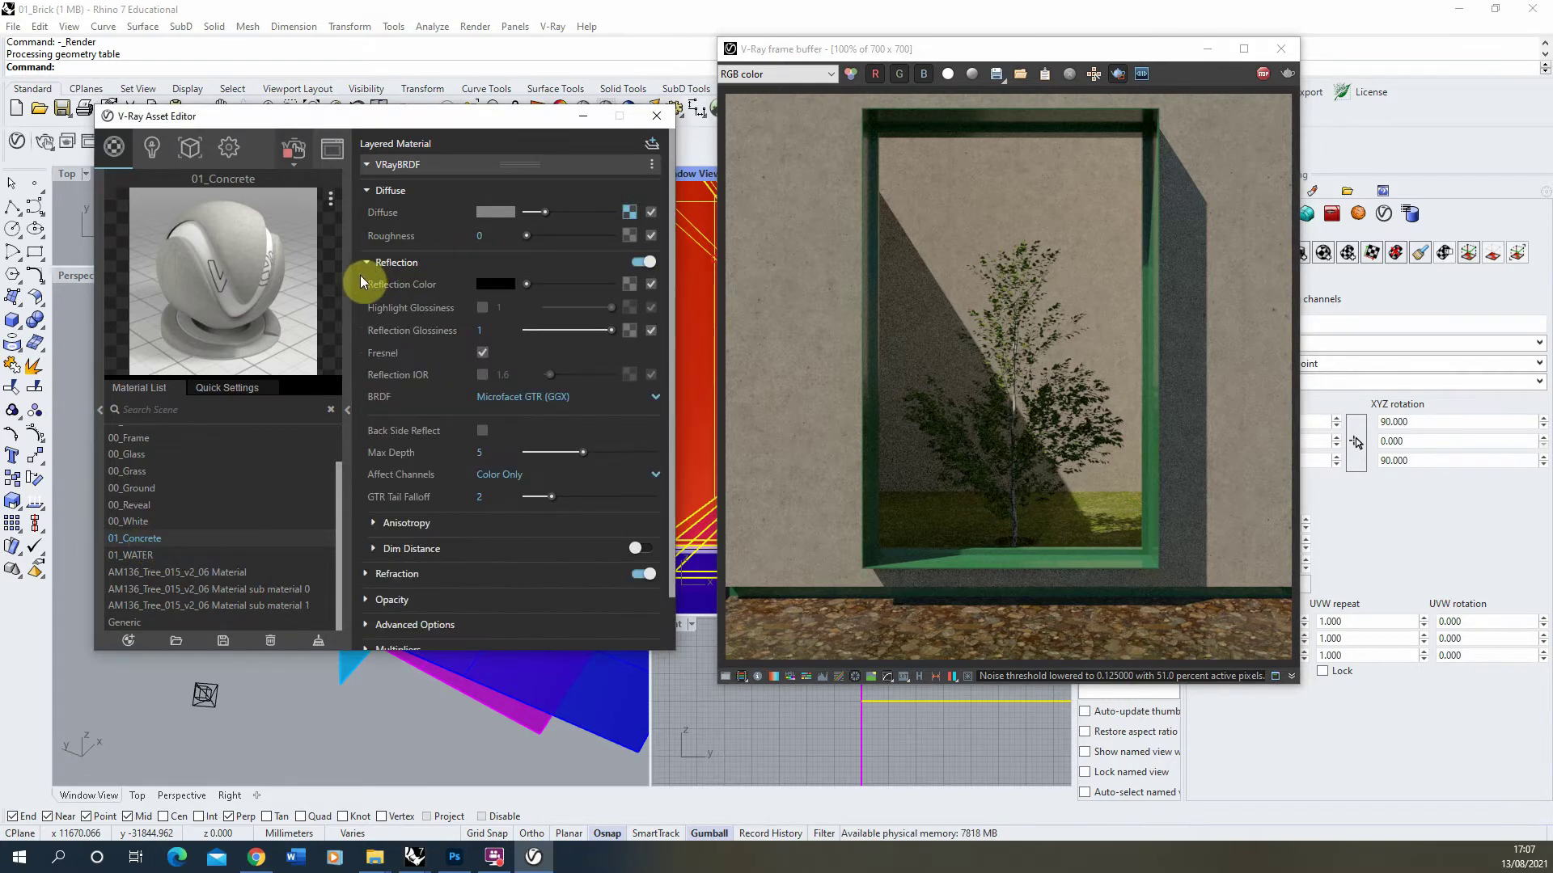
{"action": "left_click", "coordinate": [526, 287]}
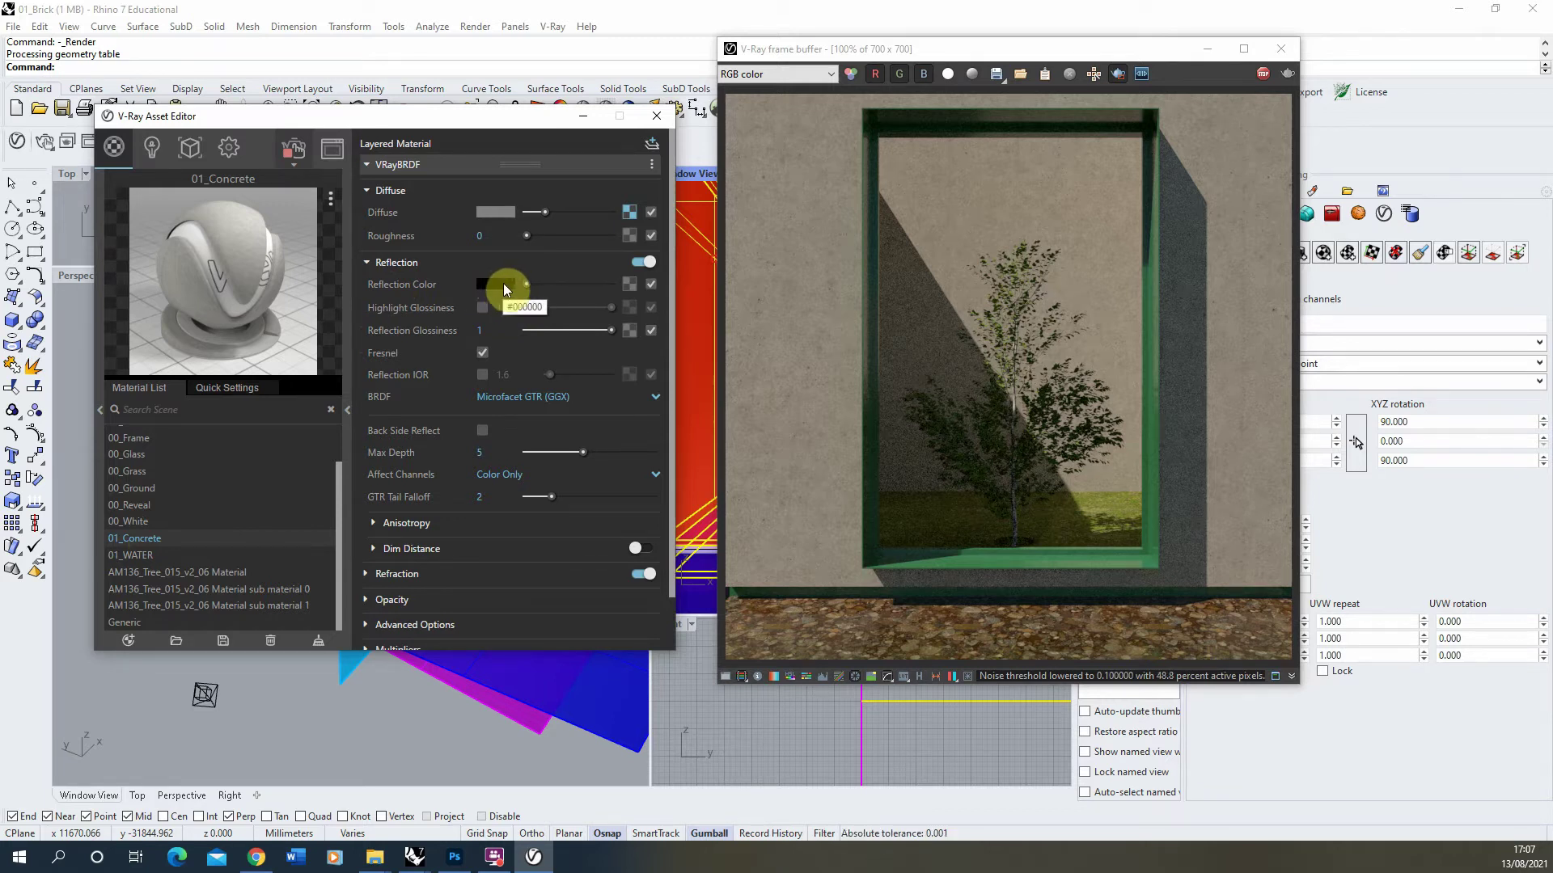
{"action": "left_click_drag", "start_coordinate": [527, 284], "coordinate": [647, 286]}
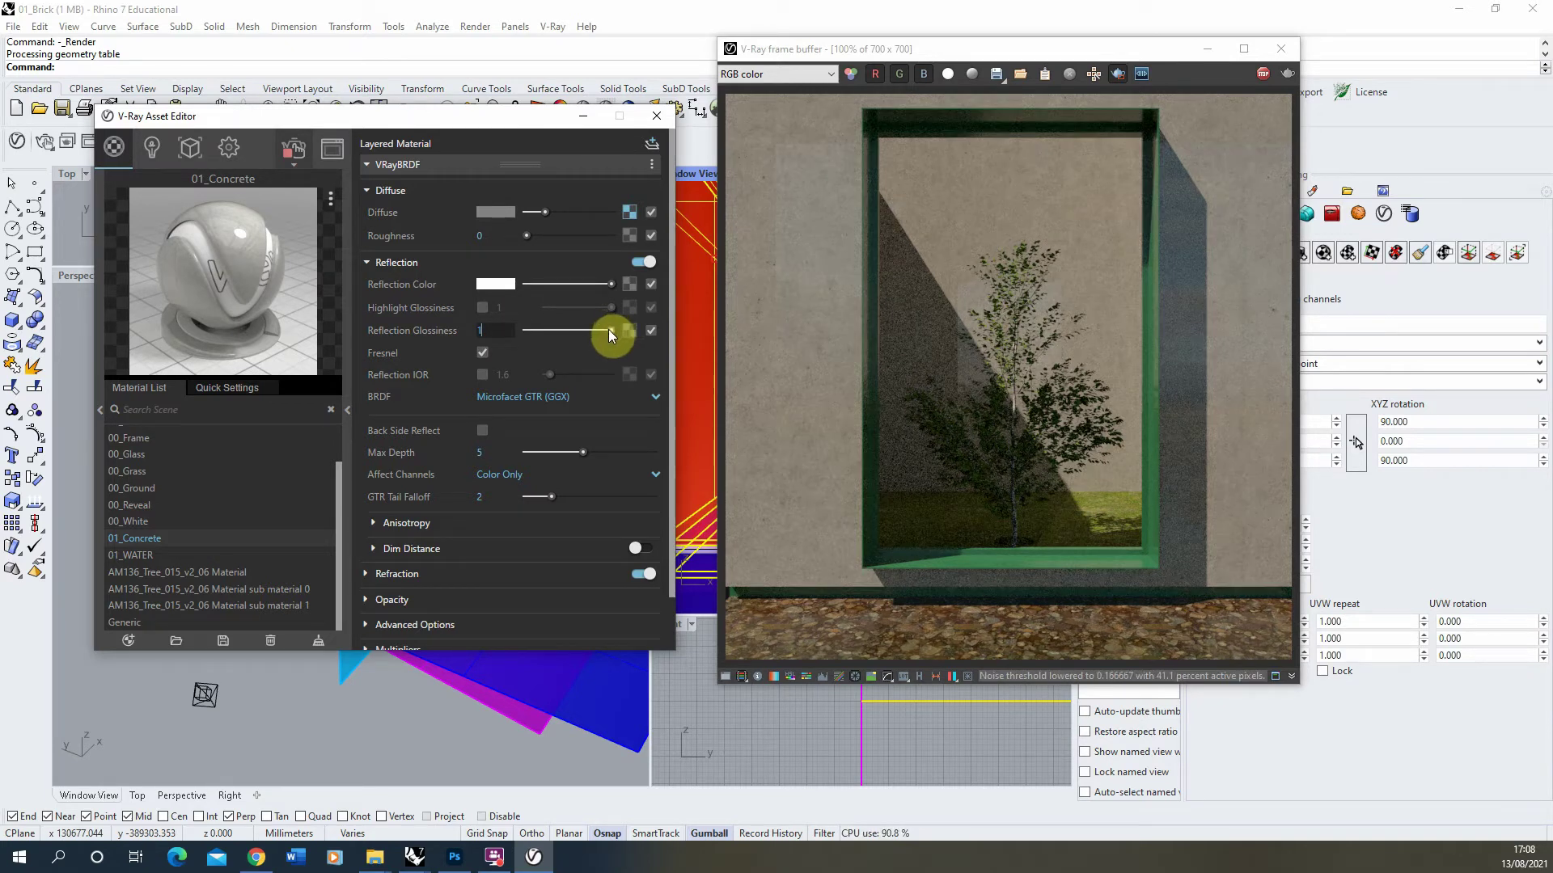
Test reflection glossiness values of 0.7 and 0.9, settling on 0.95.
{"action": "left_click_drag", "start_coordinate": [608, 328], "coordinate": [580, 333]}
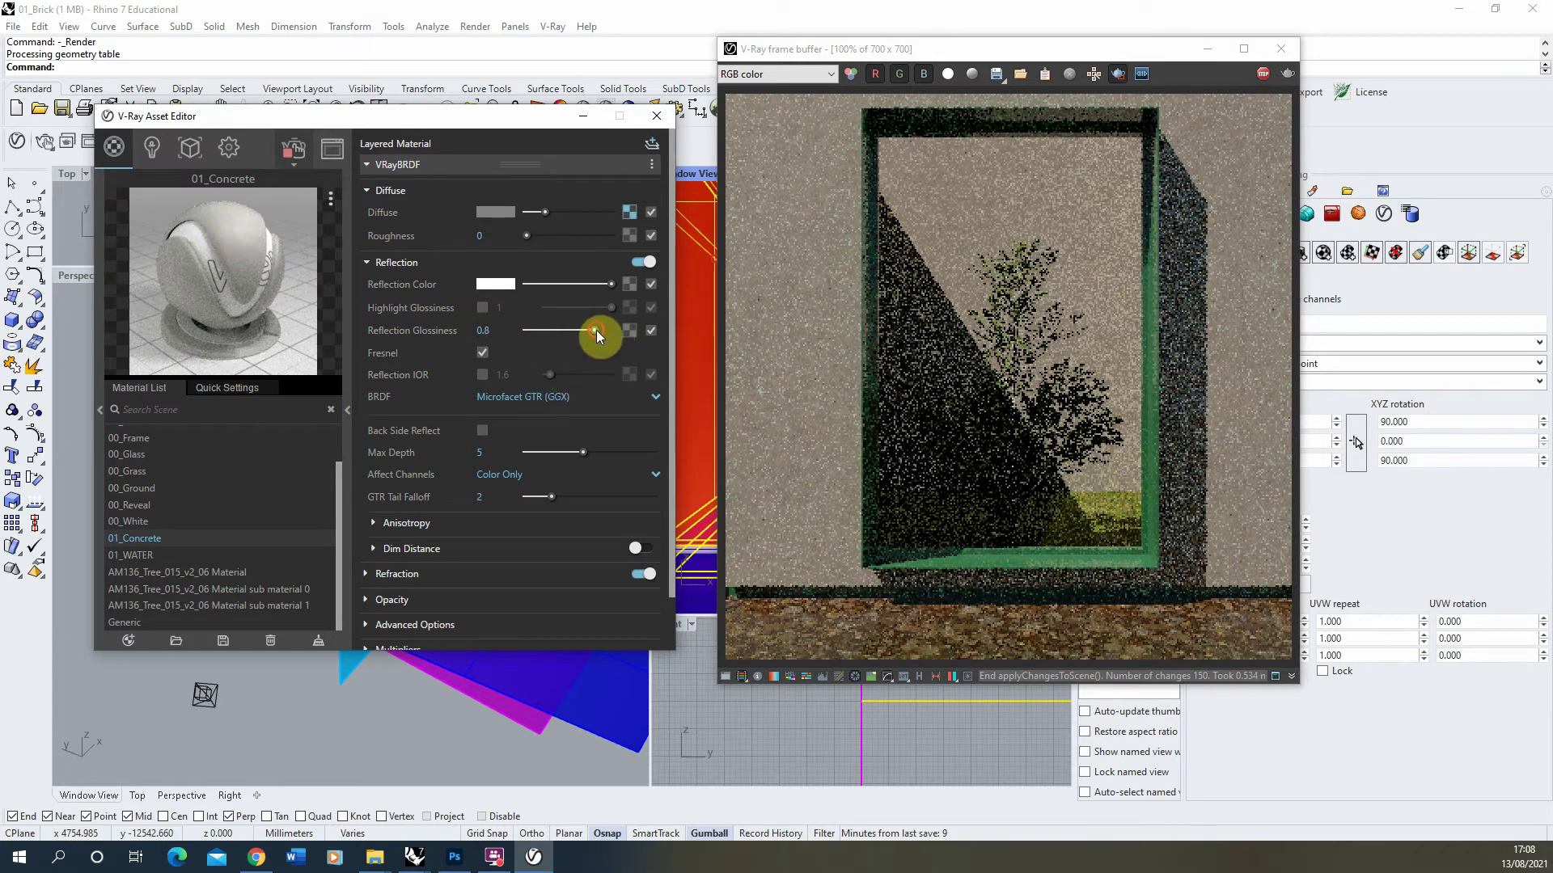
{"action": "left_click_drag", "start_coordinate": [596, 330], "coordinate": [602, 328]}
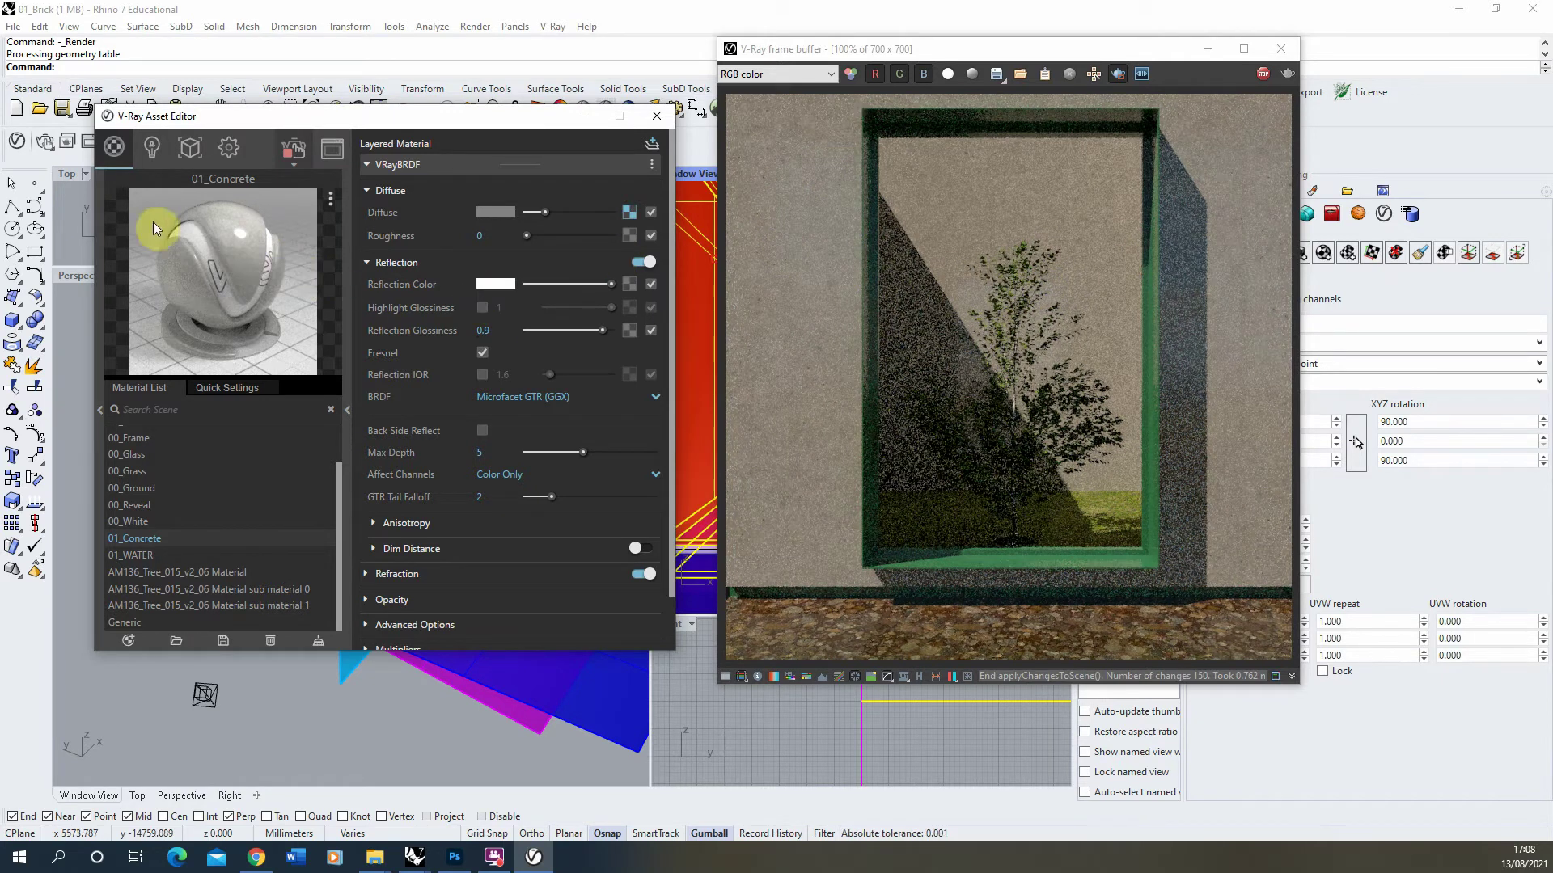
{"action": "left_click", "coordinate": [582, 330]}
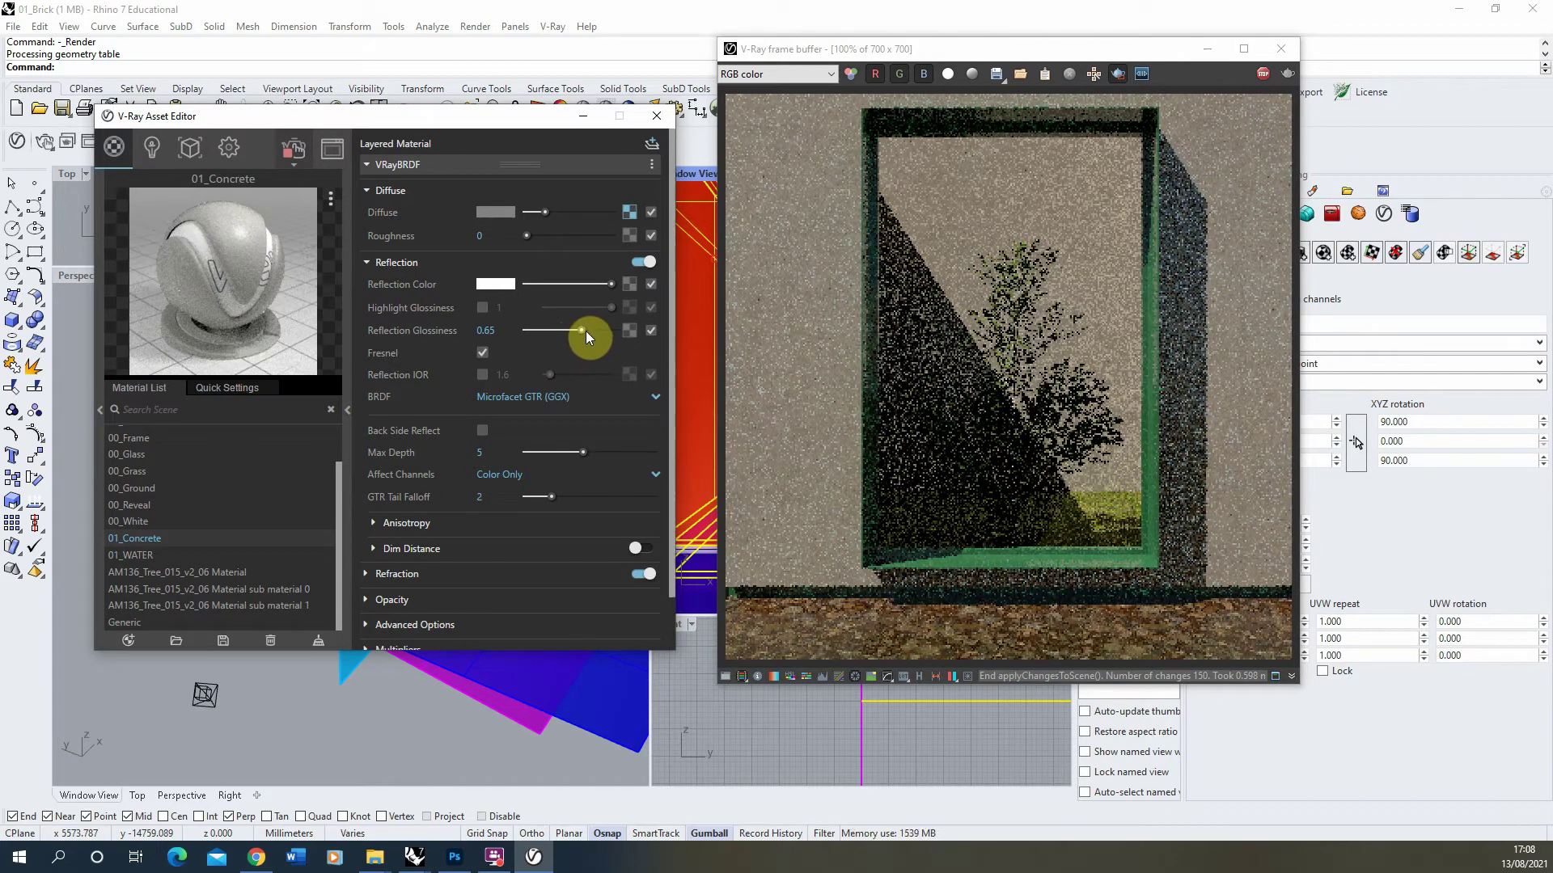
{"action": "left_click_drag", "start_coordinate": [590, 330], "coordinate": [606, 332]}
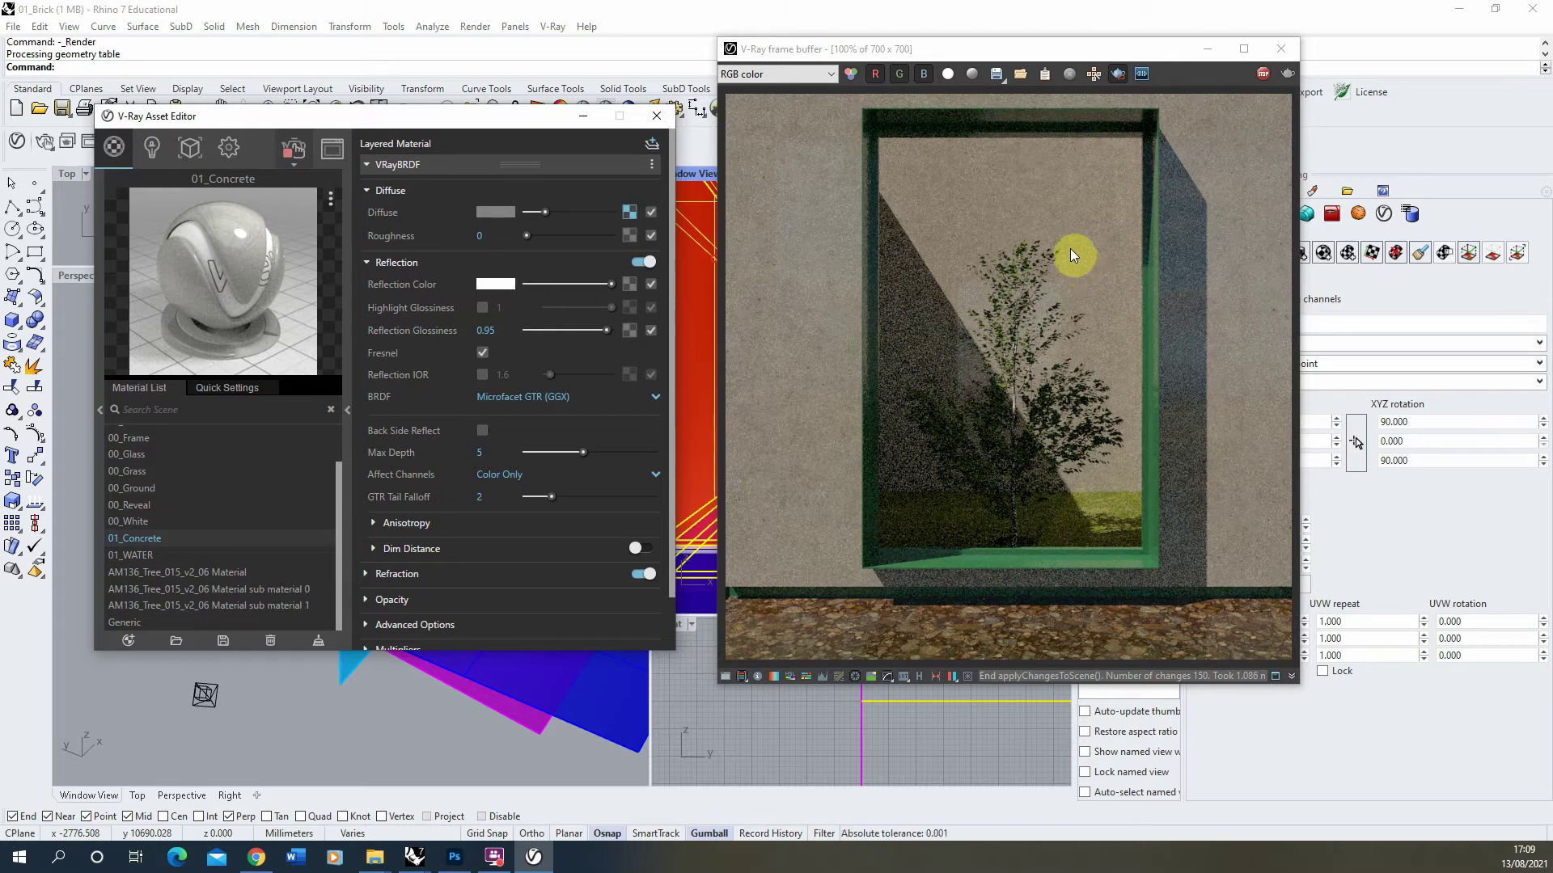
Enable Bump/Normal Mapping under Maps for 01_Concrete, in Bump Map mode at amount 1.
{"action": "scroll", "coordinate": [502, 419], "scroll_direction": "down", "scroll_amount": 3}
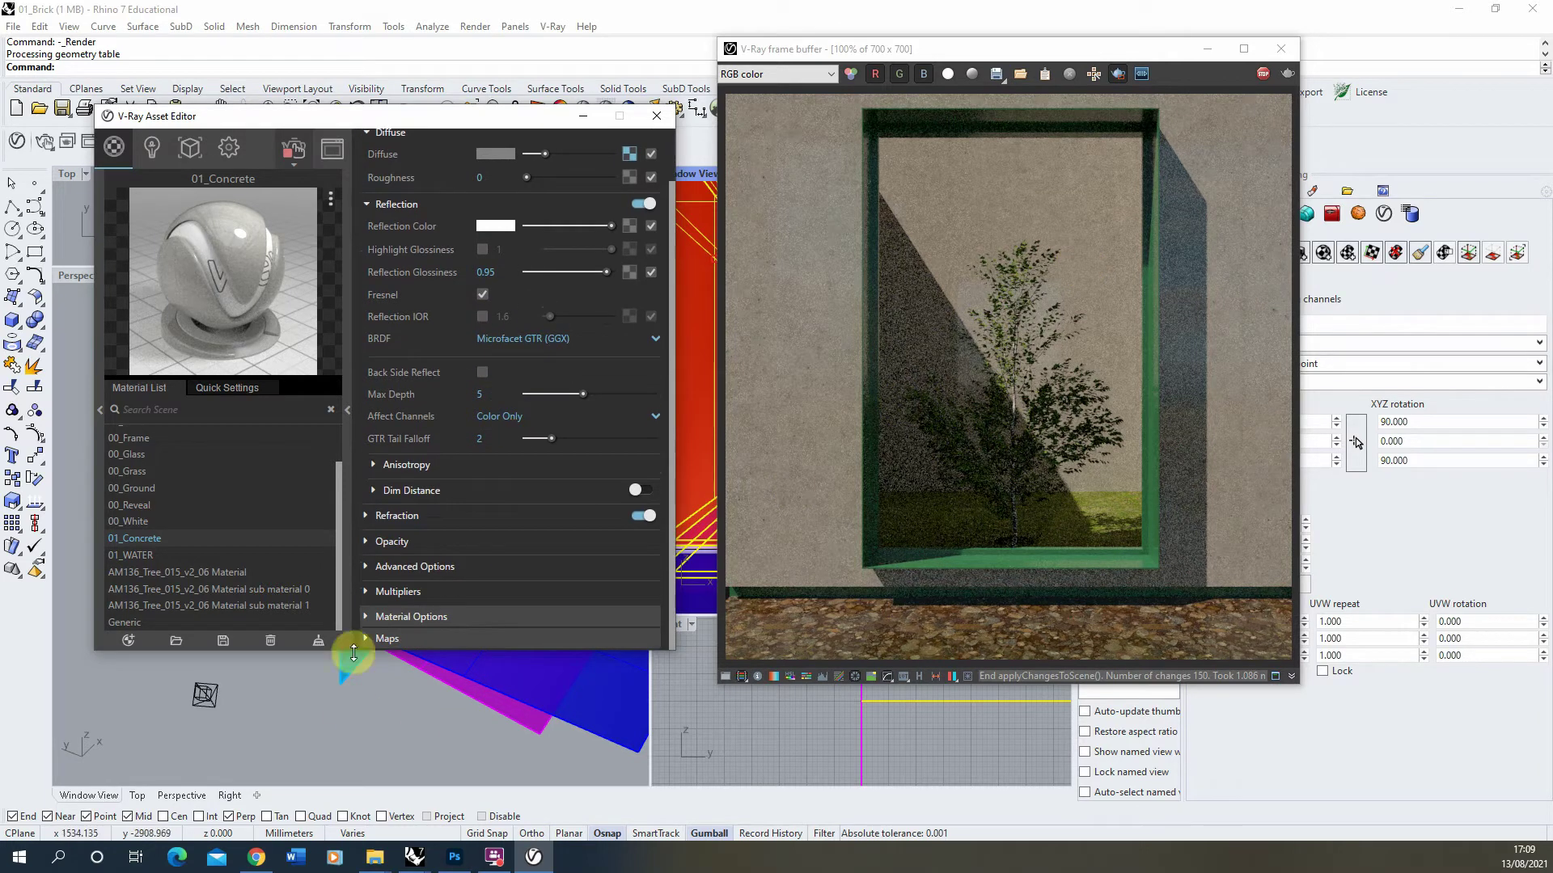
{"action": "left_click", "coordinate": [366, 205]}
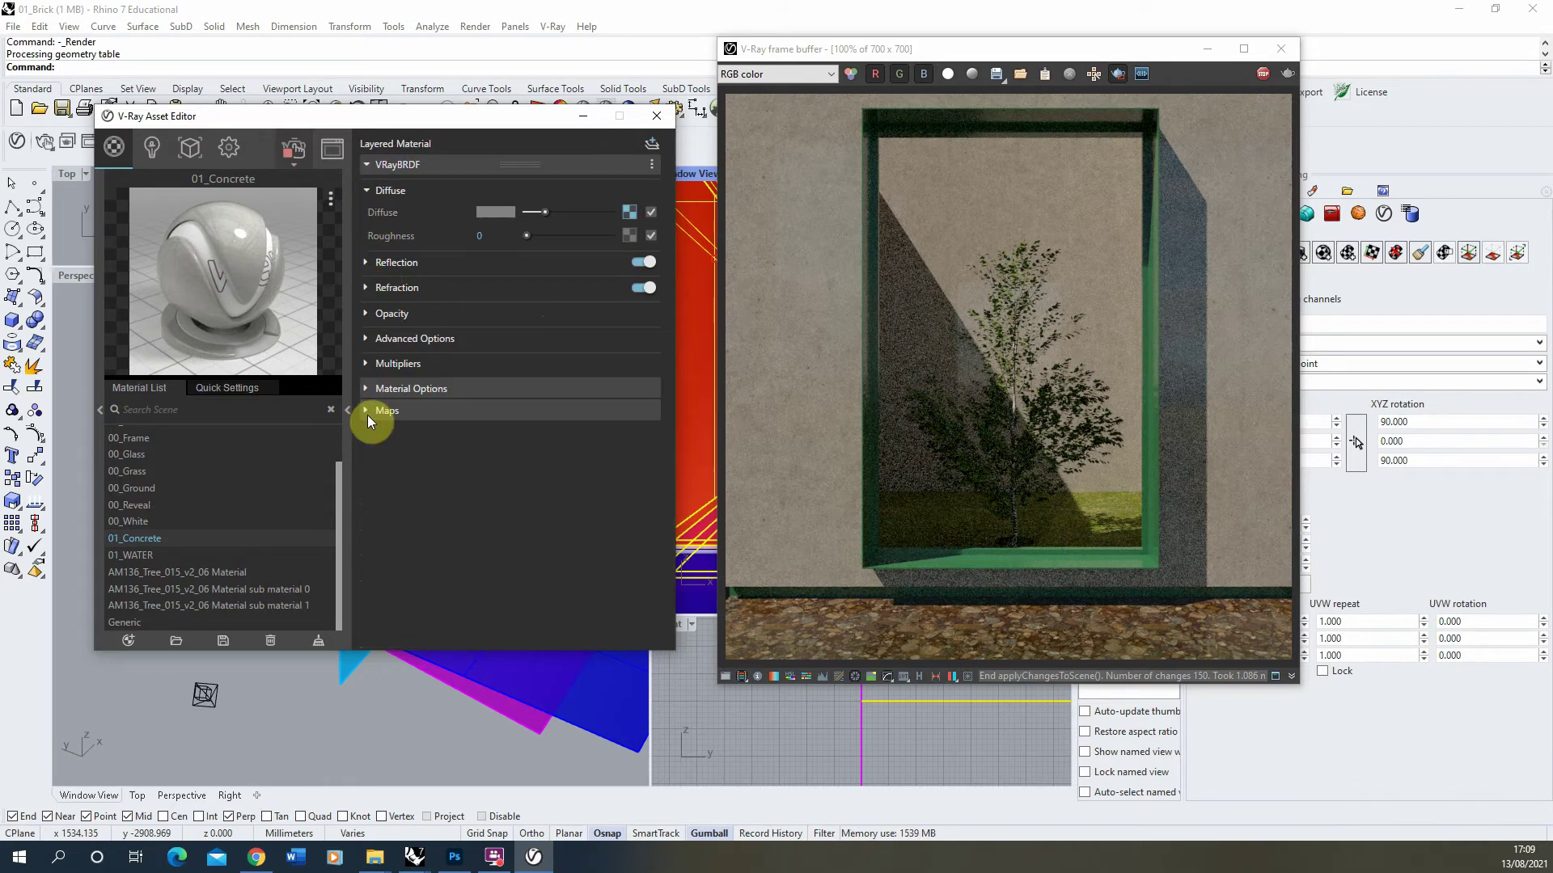
{"action": "left_click", "coordinate": [365, 389]}
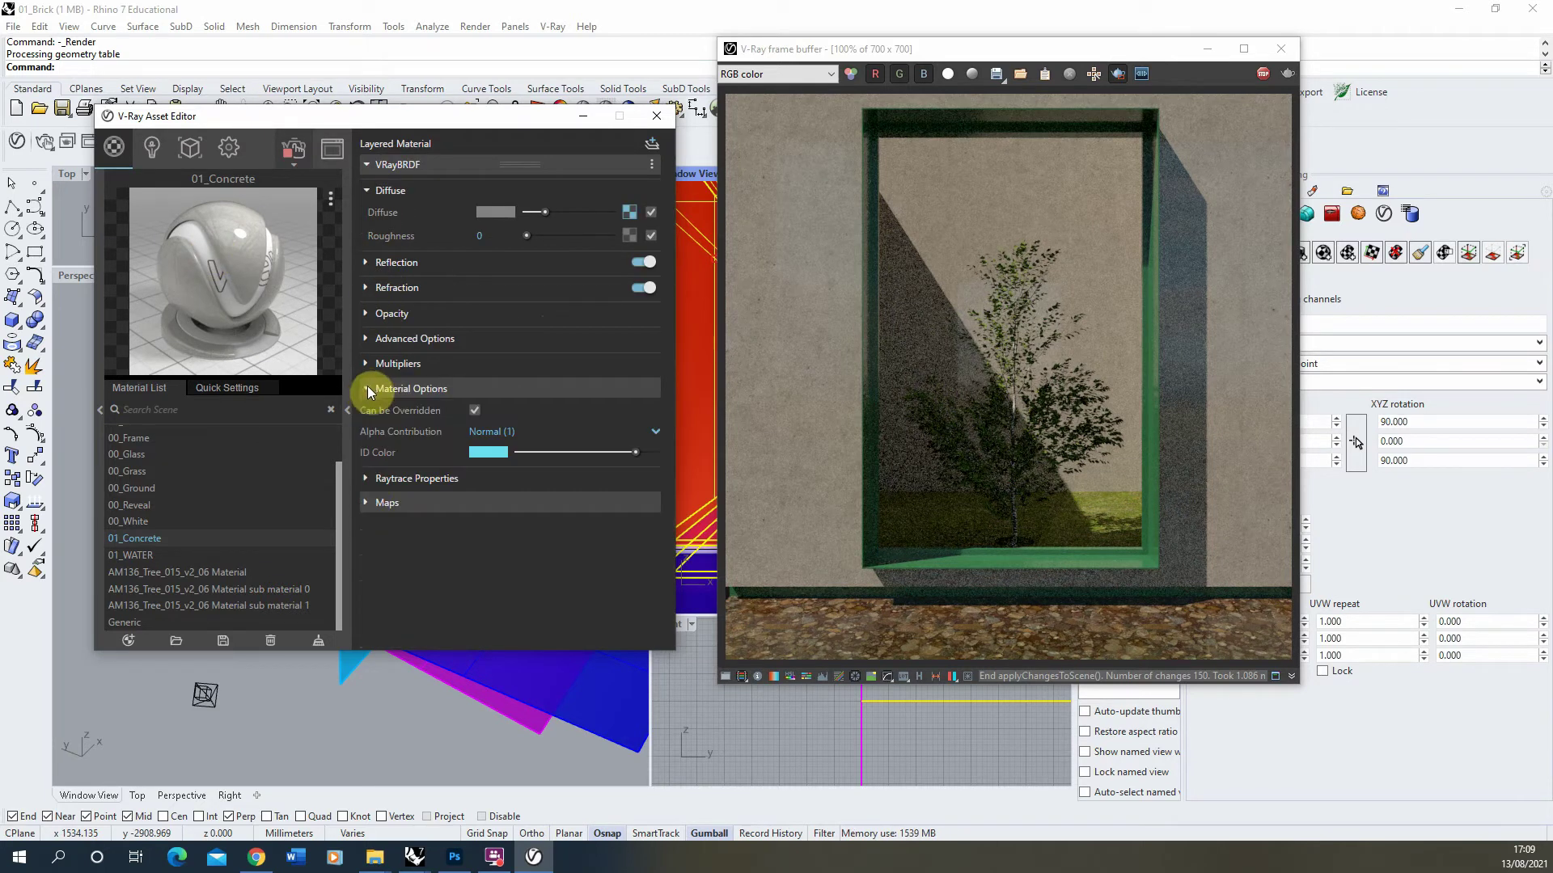
{"action": "left_click", "coordinate": [367, 502]}
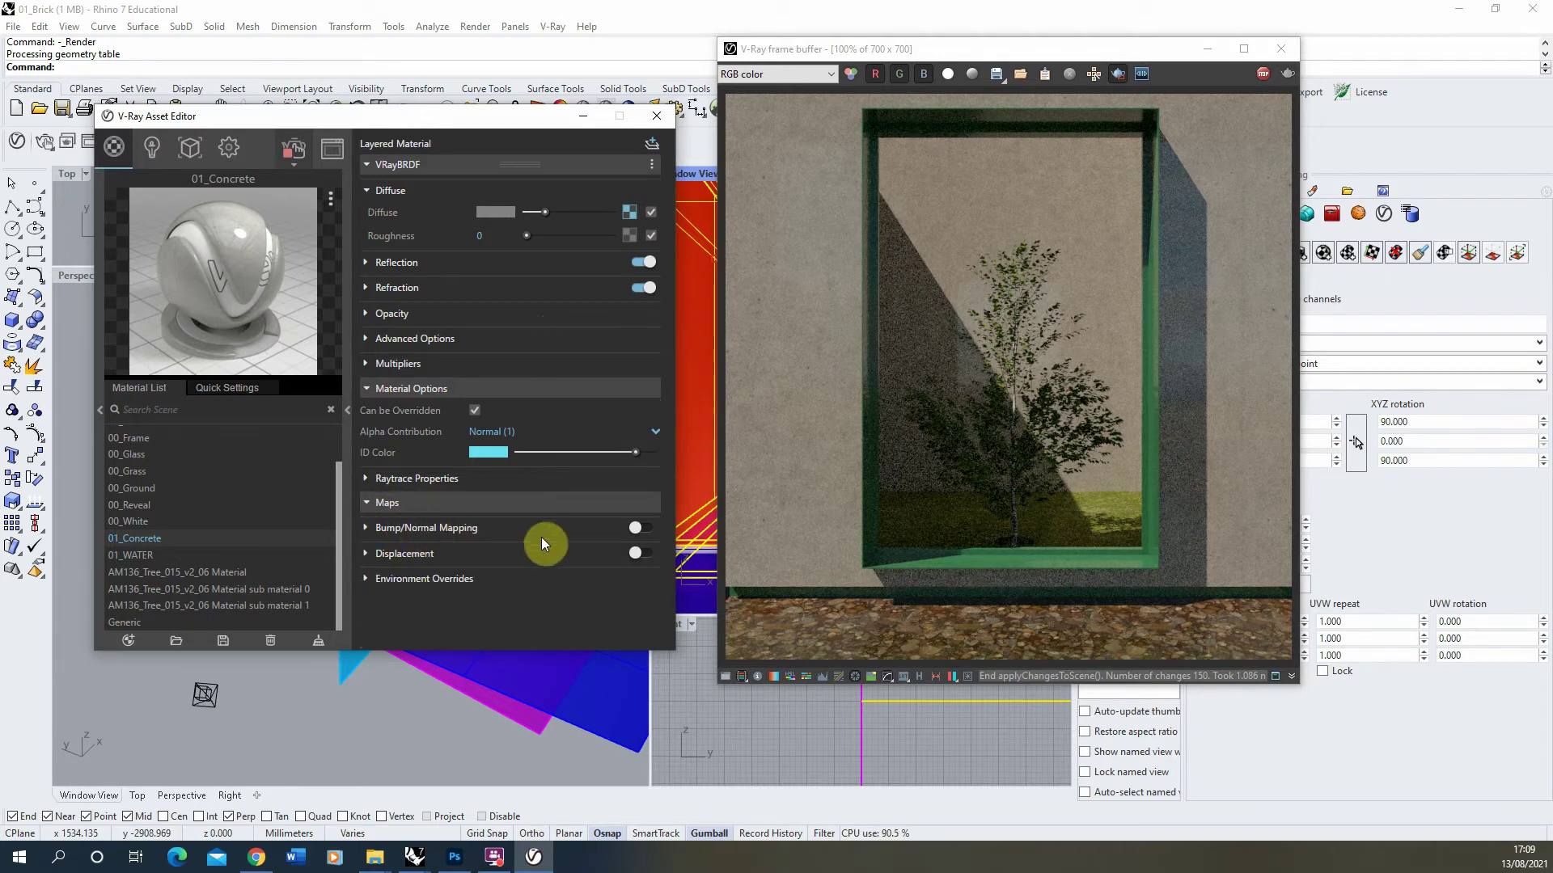
{"action": "left_click", "coordinate": [367, 528]}
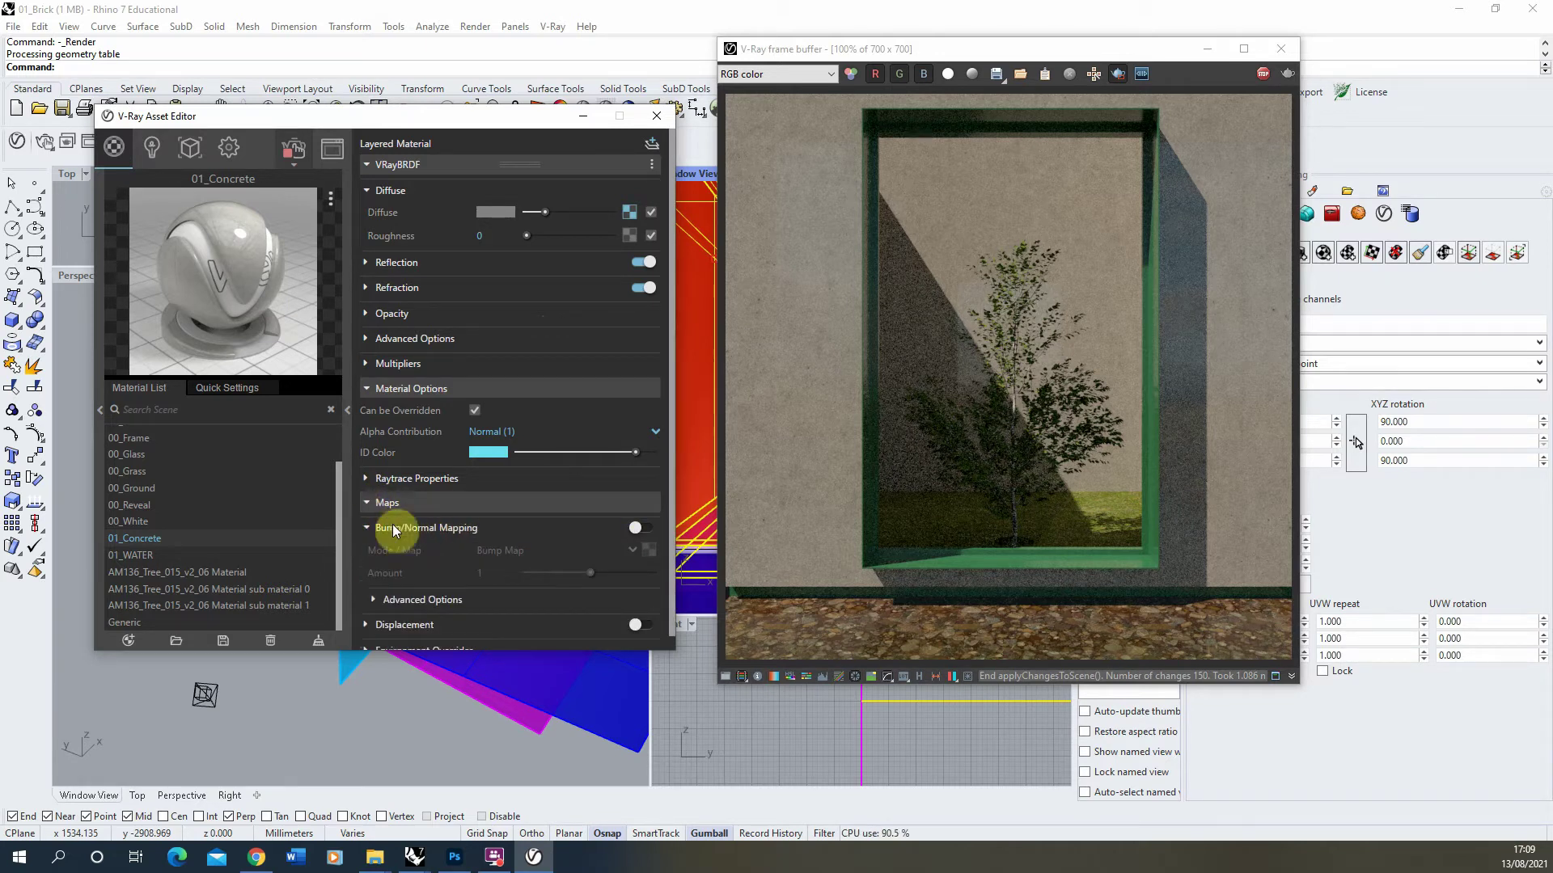
{"action": "left_click", "coordinate": [645, 529]}
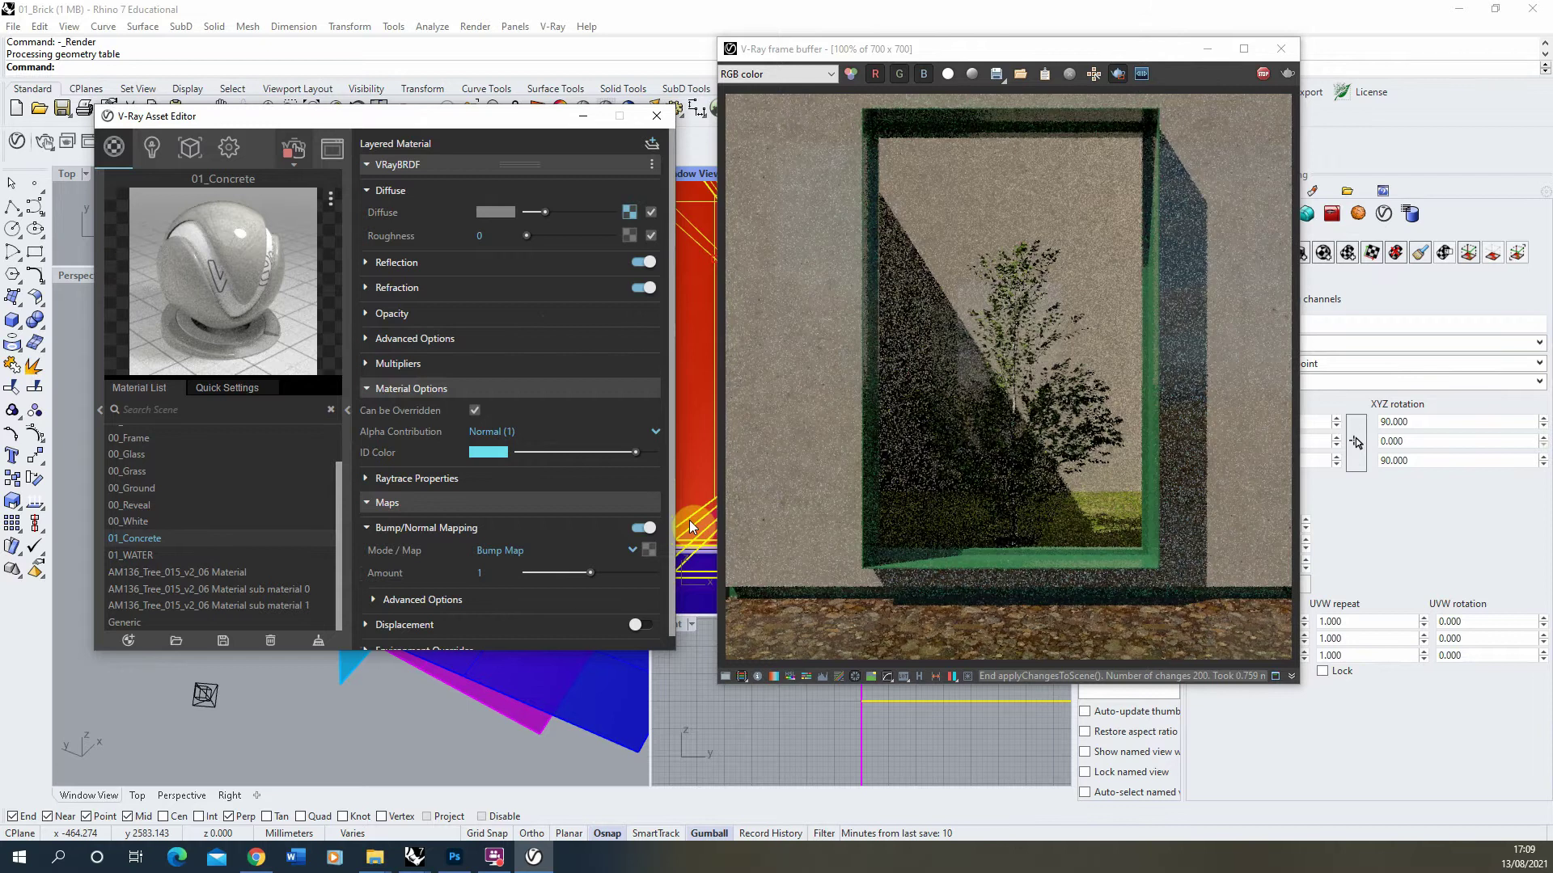
{"action": "left_click", "coordinate": [374, 858]}
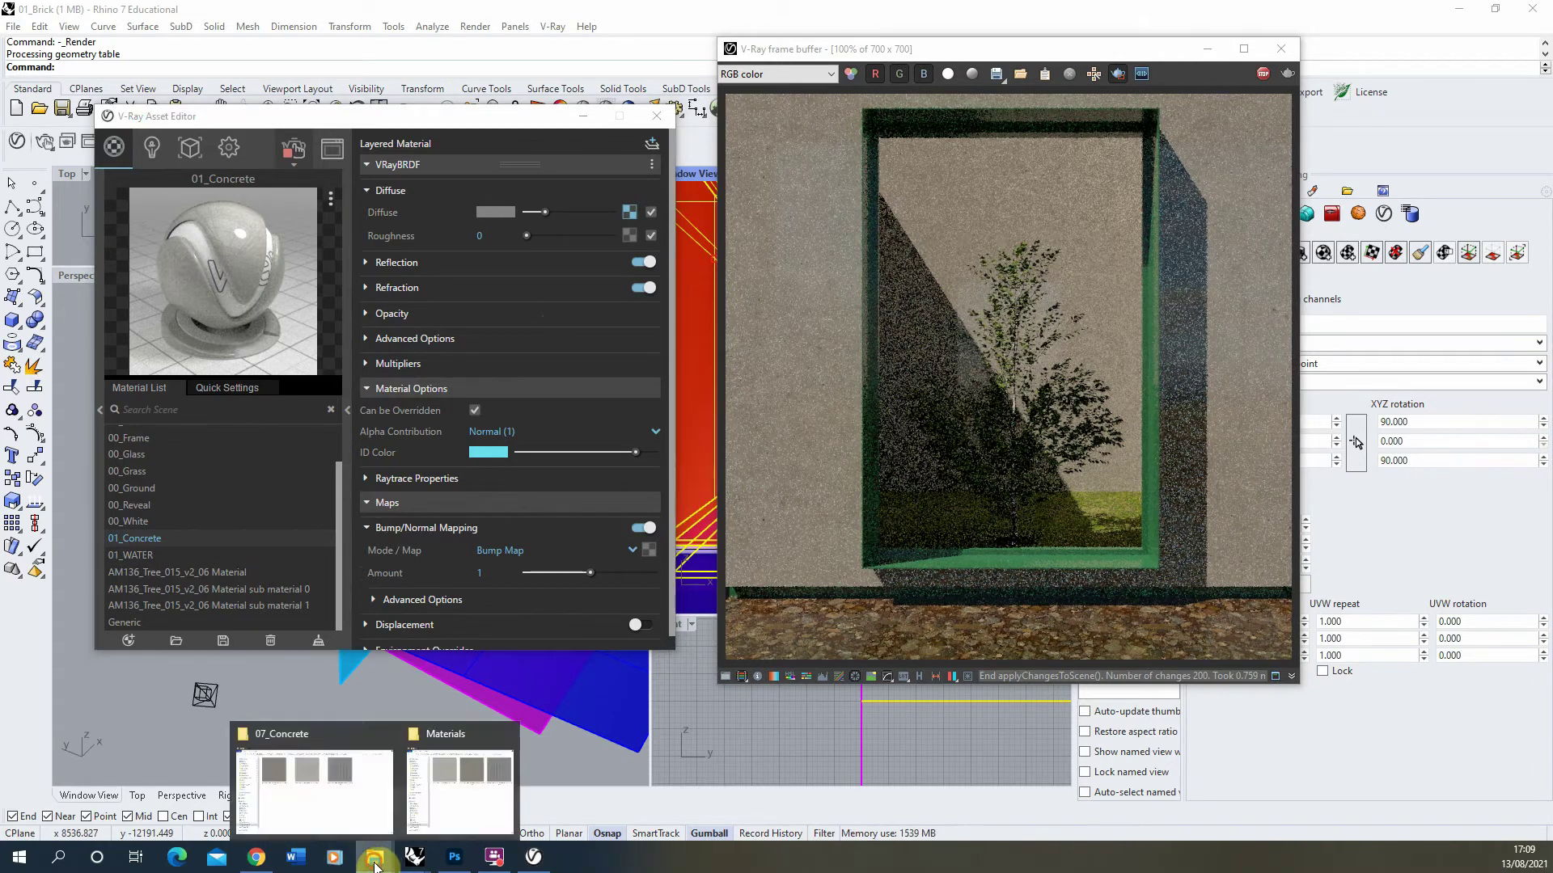
{"action": "left_click", "coordinate": [442, 790]}
{"action": "double_click", "coordinate": [422, 168]}
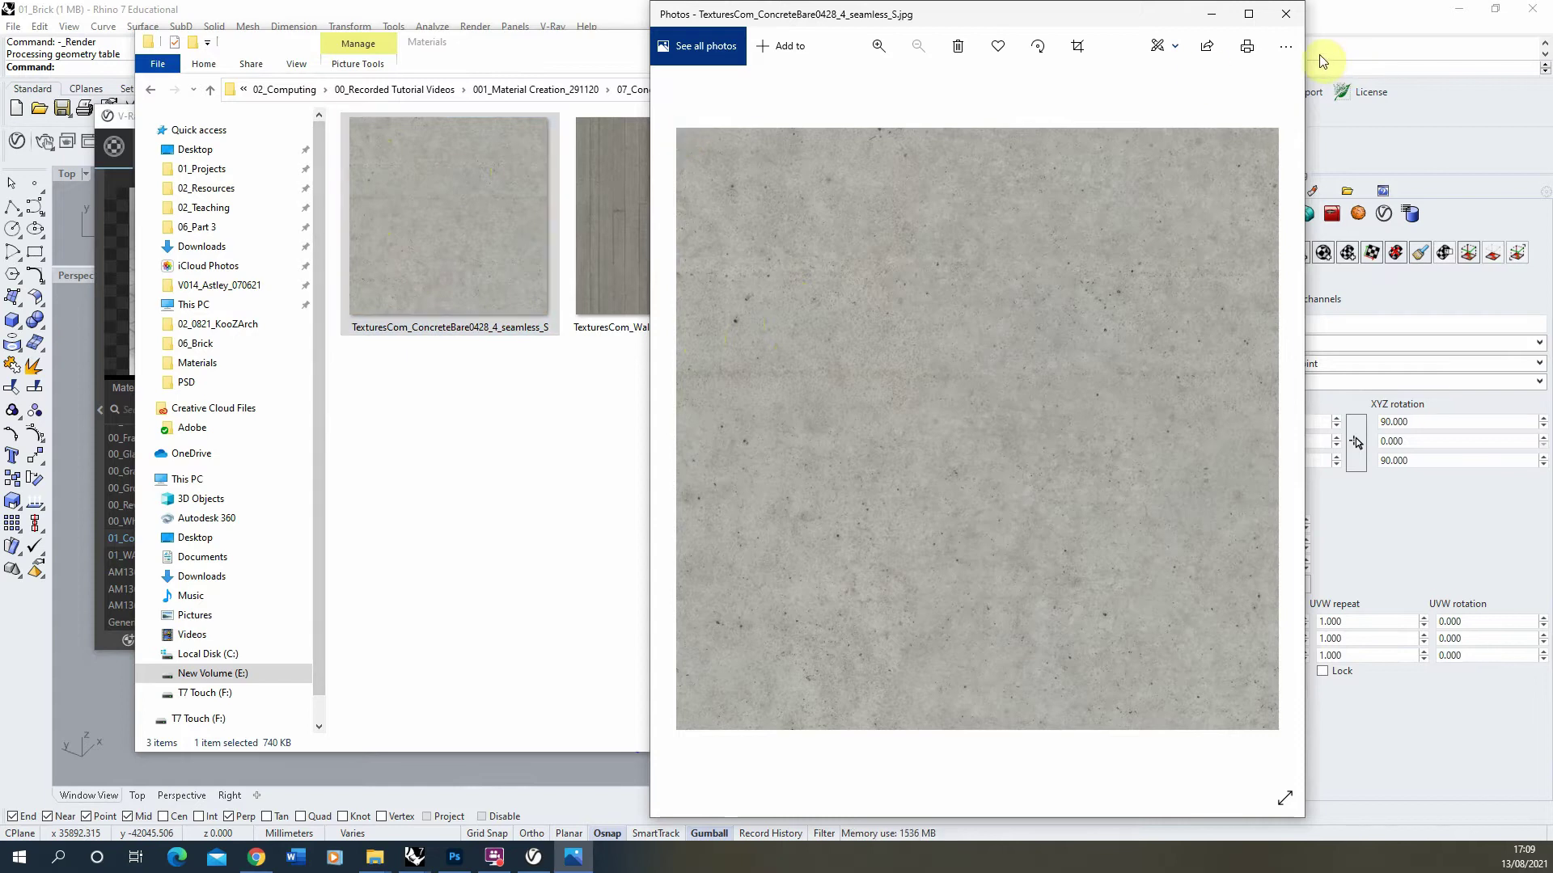
{"action": "left_click", "coordinate": [1284, 13]}
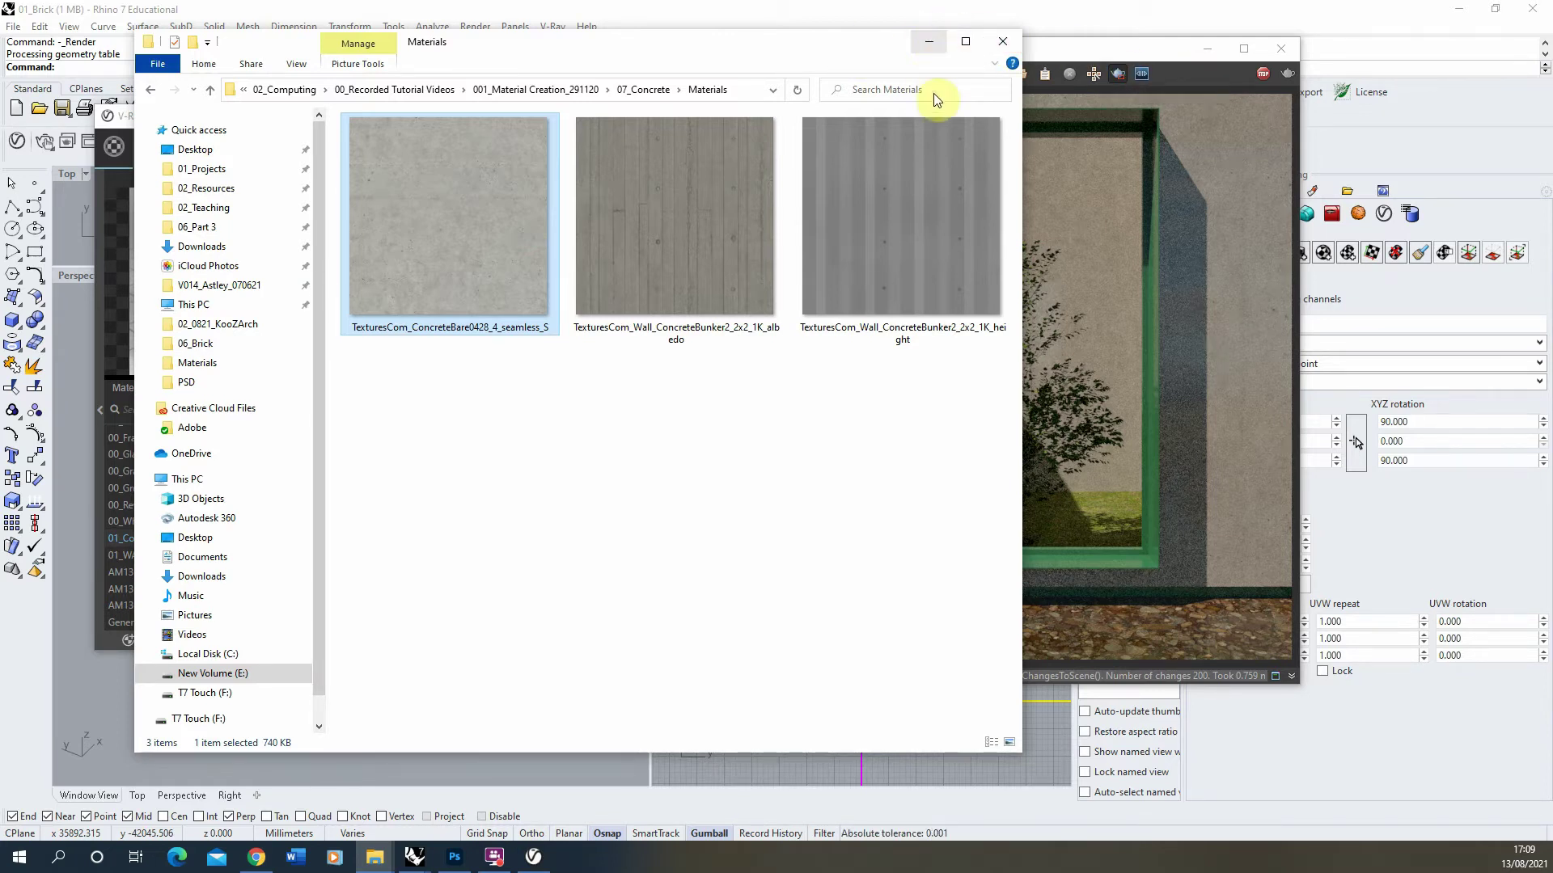
{"action": "left_click", "coordinate": [928, 42]}
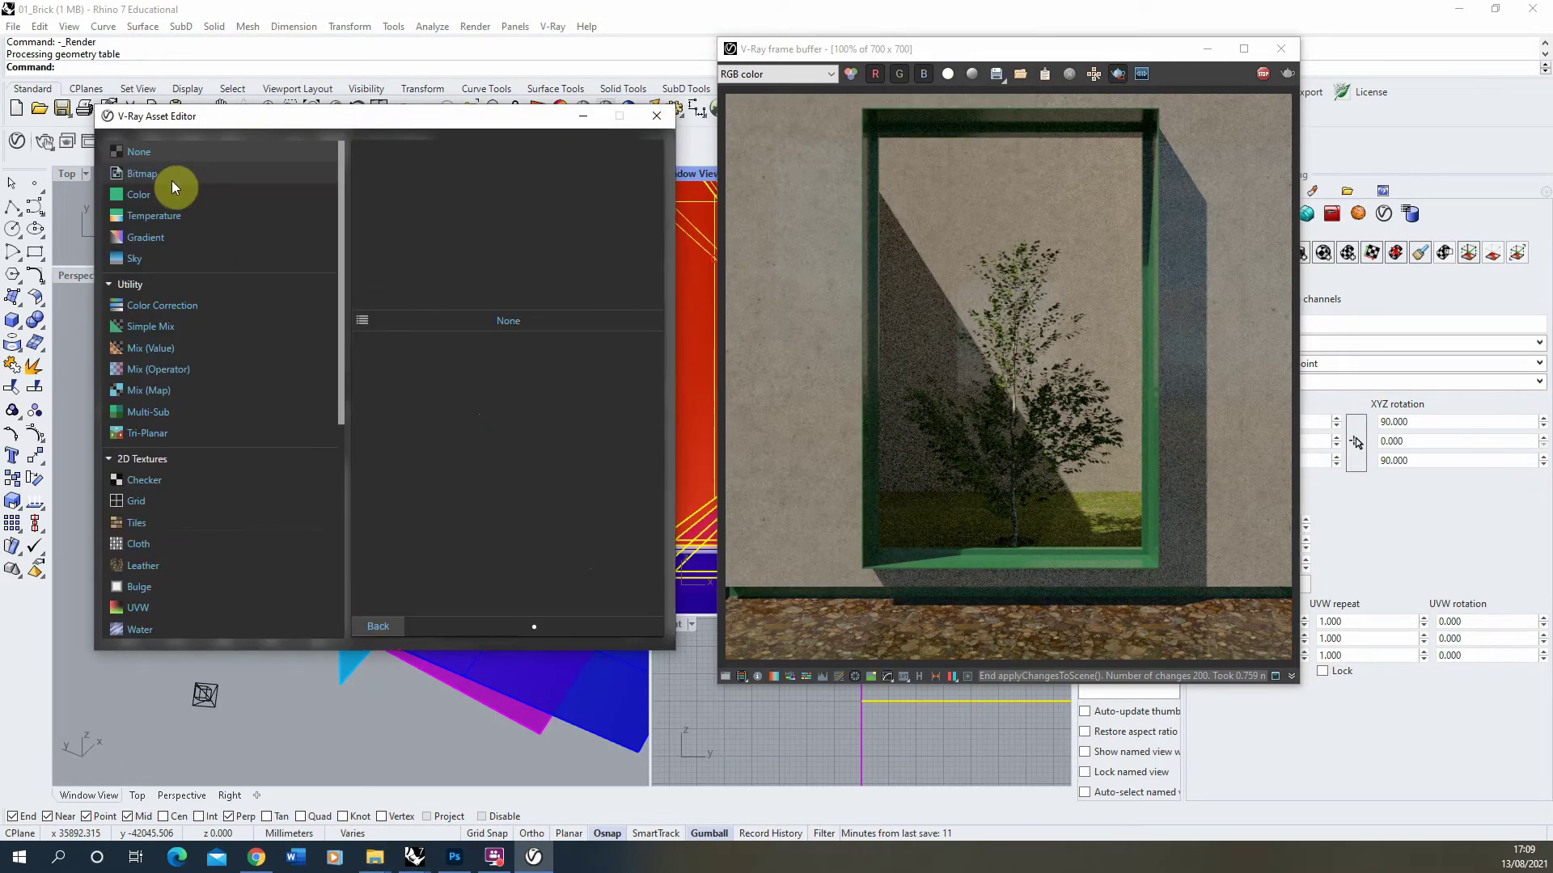
Load TexturesCom_ConcreteBare0428_4_seamless_S as a Bitmap in the 01_Concrete bump map slot.
{"action": "left_click", "coordinate": [154, 175]}
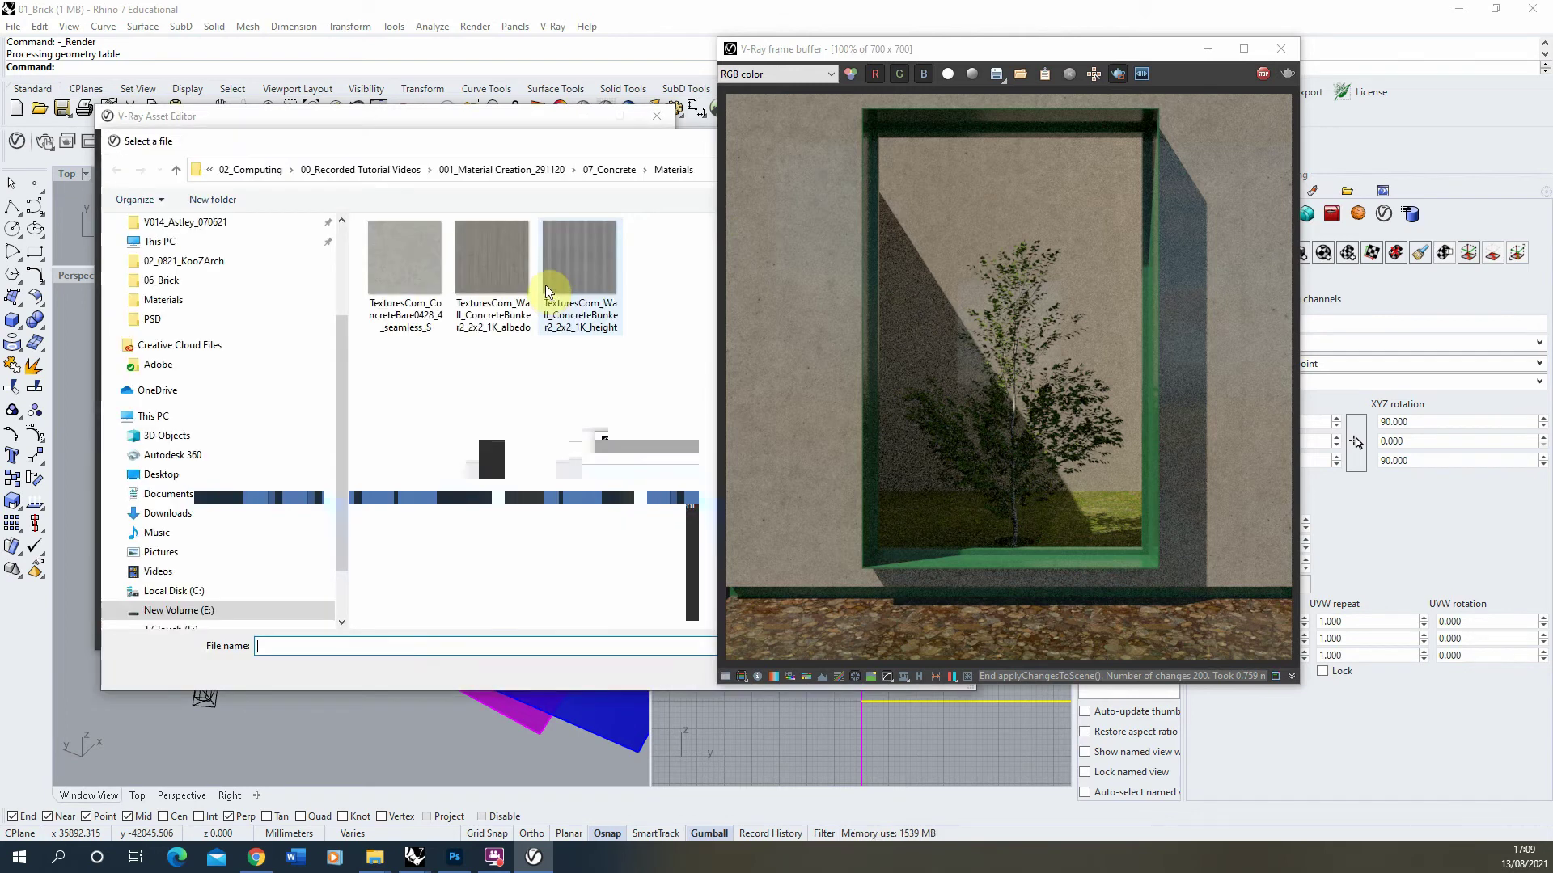
{"action": "left_click", "coordinate": [404, 257]}
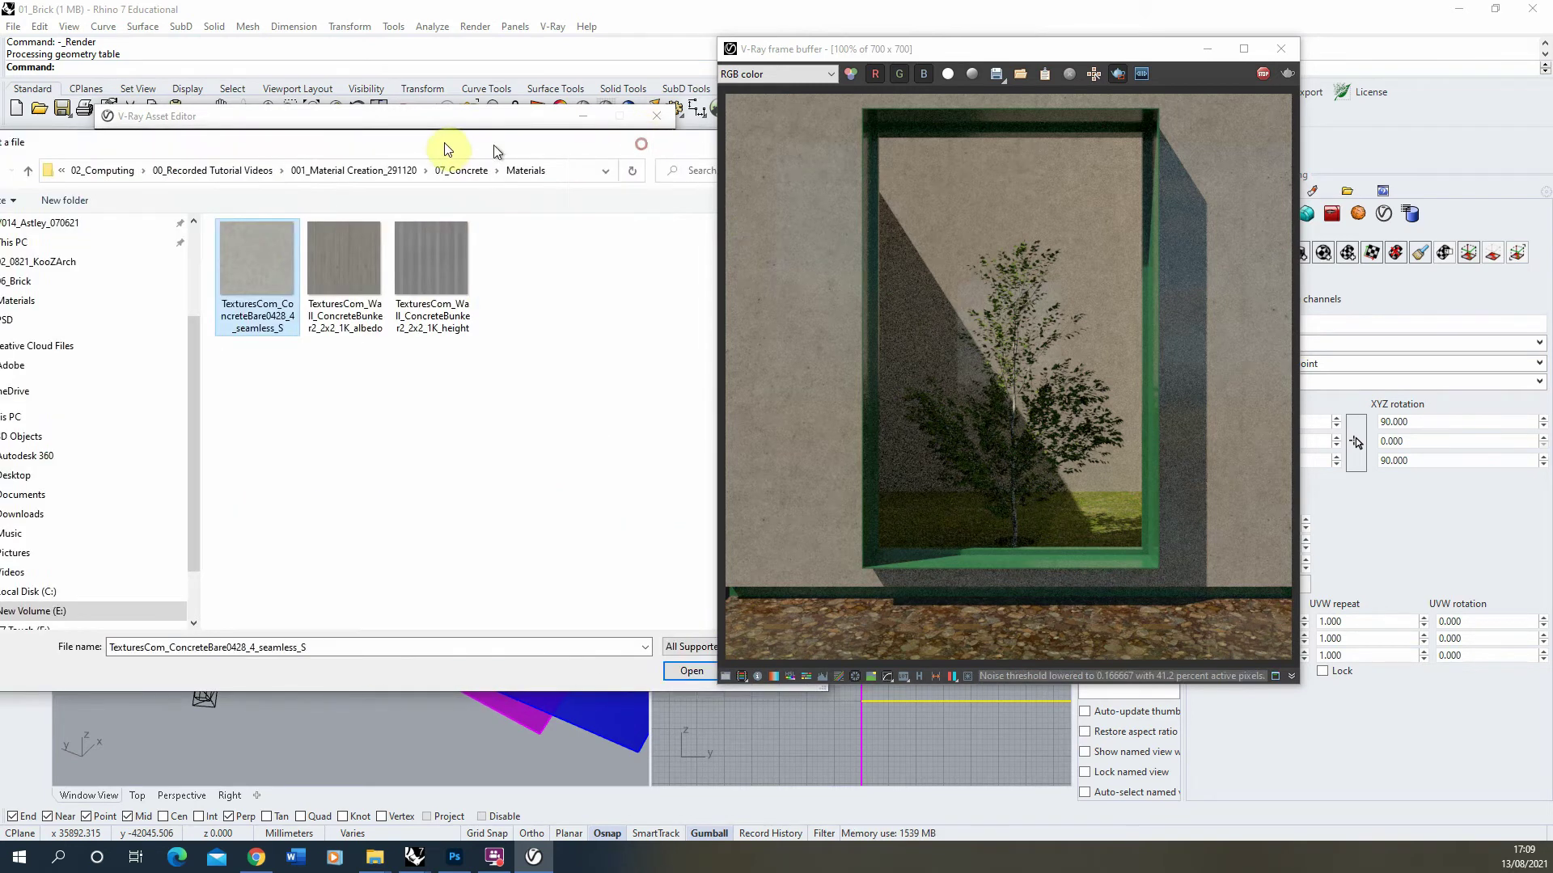
{"action": "left_click", "coordinate": [556, 657]}
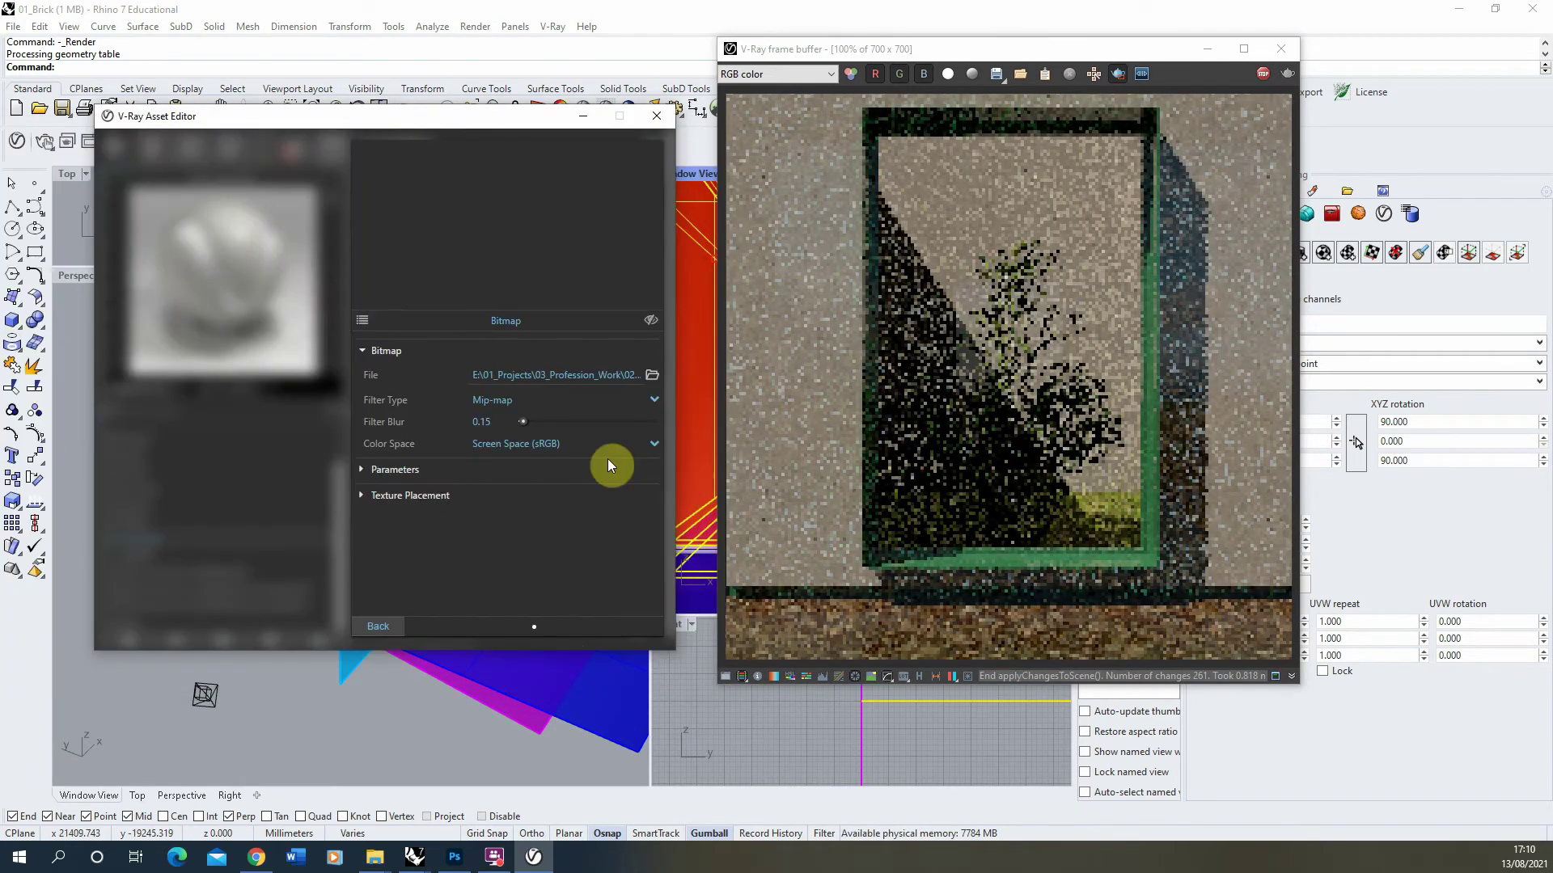
{"action": "left_click", "coordinate": [382, 629]}
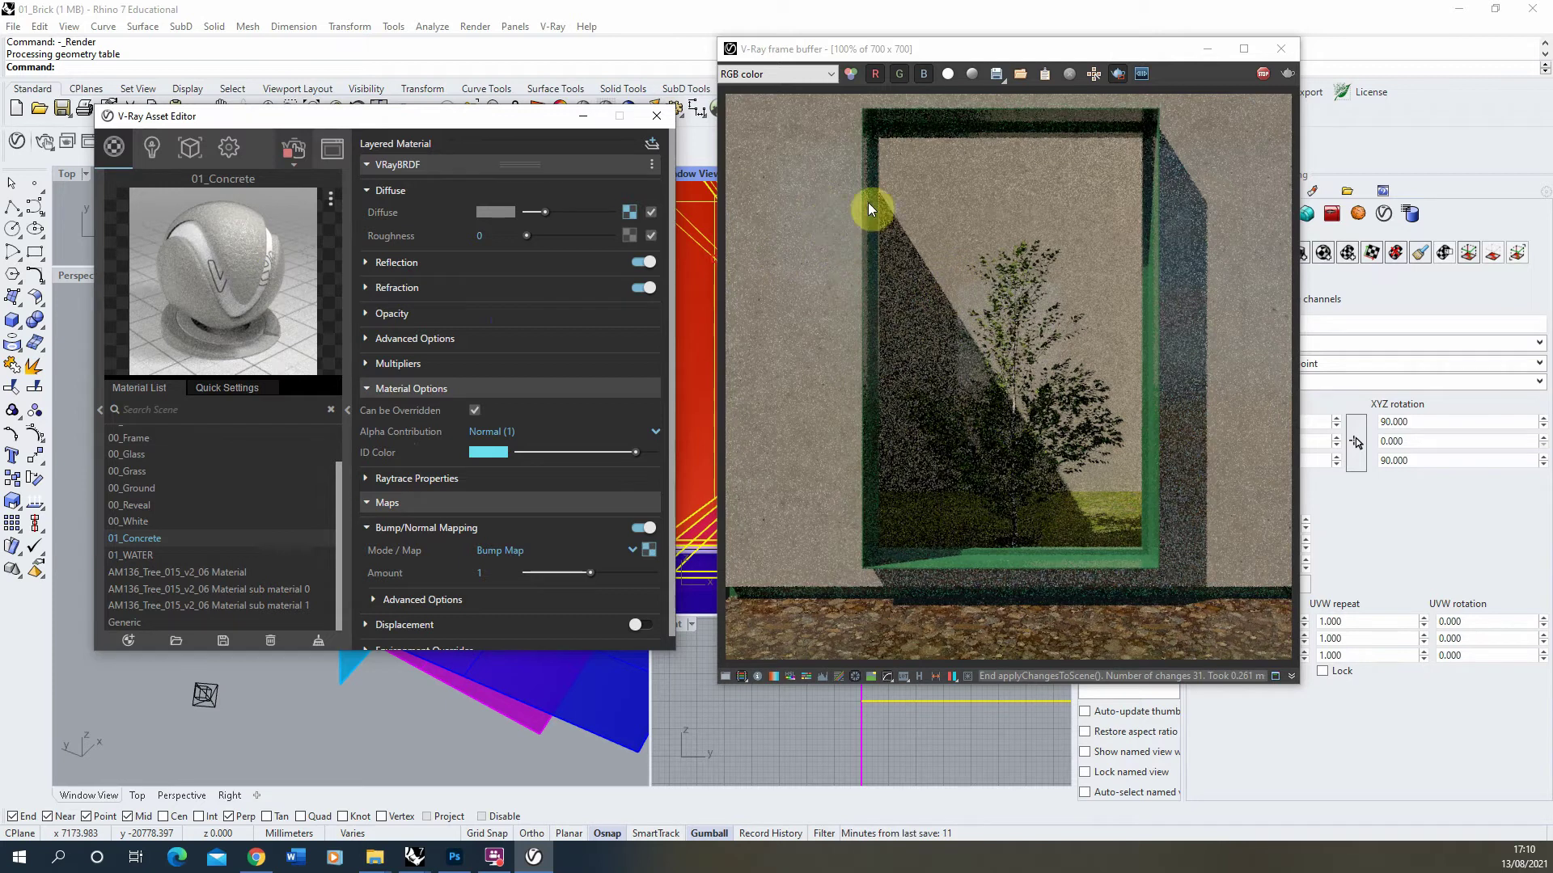
Move the editor and frame buffer aside, then zoom and orbit onto the wall by the green frame.
{"action": "left_click_drag", "start_coordinate": [517, 114], "coordinate": [333, 166]}
{"action": "scroll", "coordinate": [683, 343], "scroll_direction": "up", "scroll_amount": 5}
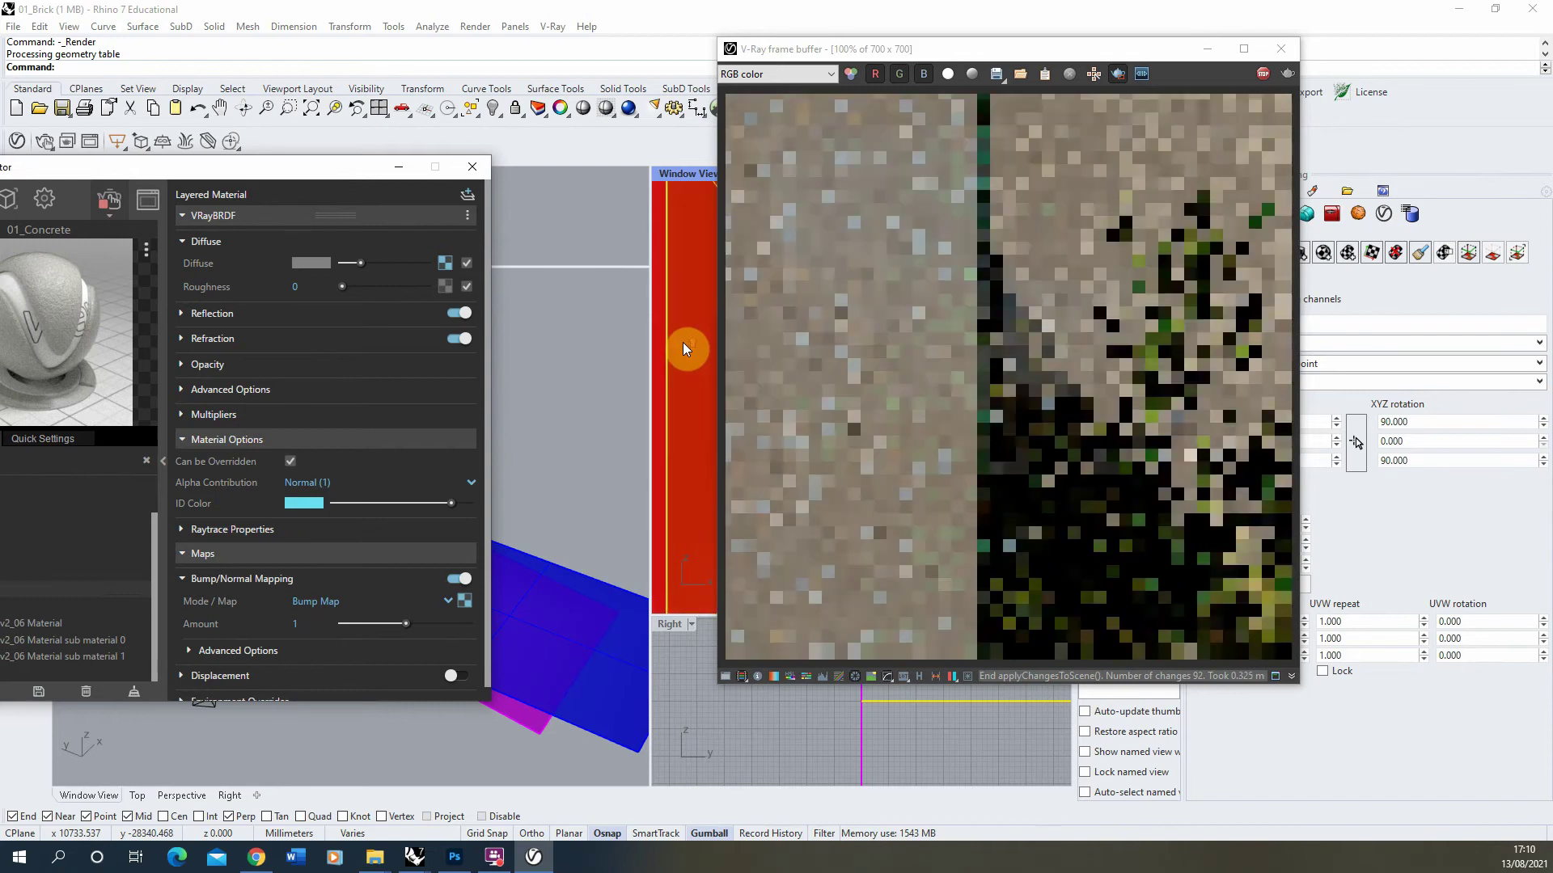
{"action": "scroll", "coordinate": [682, 348], "scroll_direction": "up", "scroll_amount": 1}
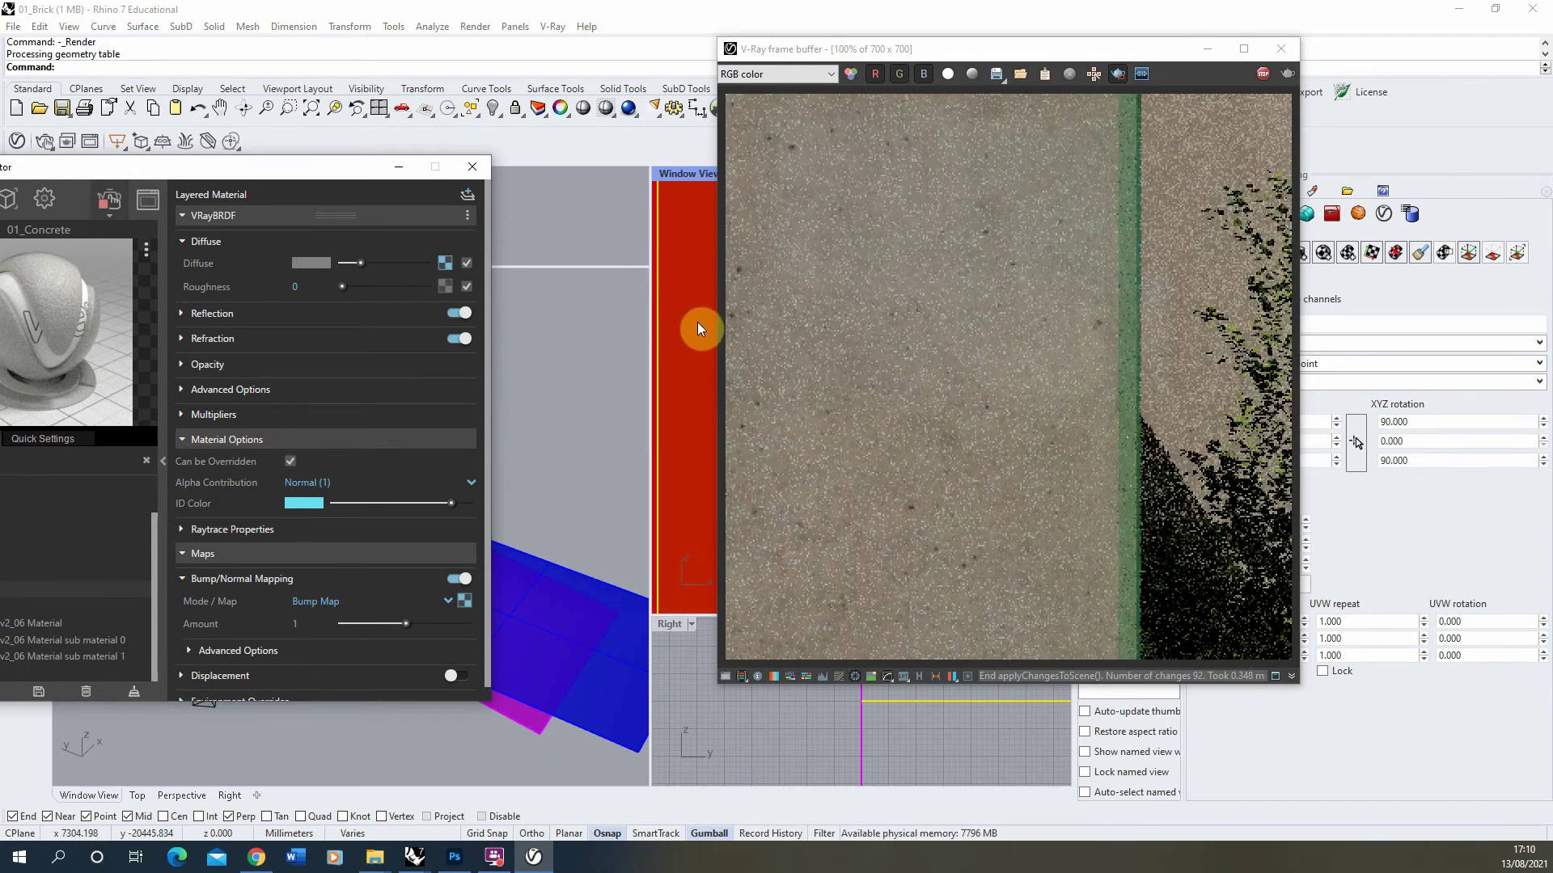
{"action": "scroll", "coordinate": [674, 375], "scroll_direction": "up", "scroll_amount": 2}
{"action": "scroll", "coordinate": [684, 376], "scroll_direction": "up", "scroll_amount": 2}
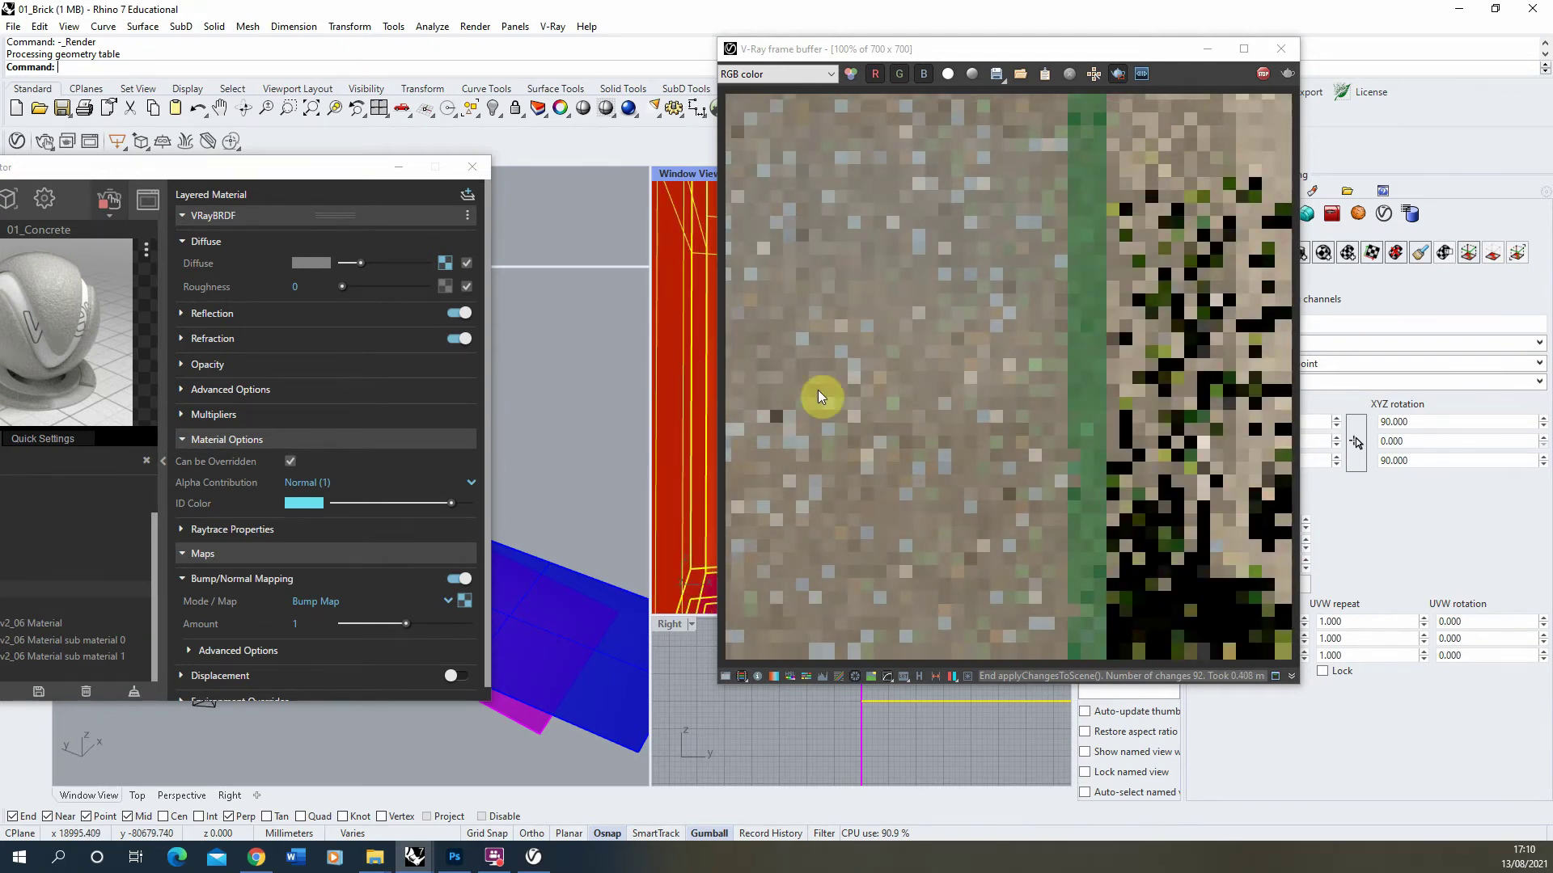
{"action": "left_click_drag", "start_coordinate": [894, 50], "coordinate": [1101, 76]}
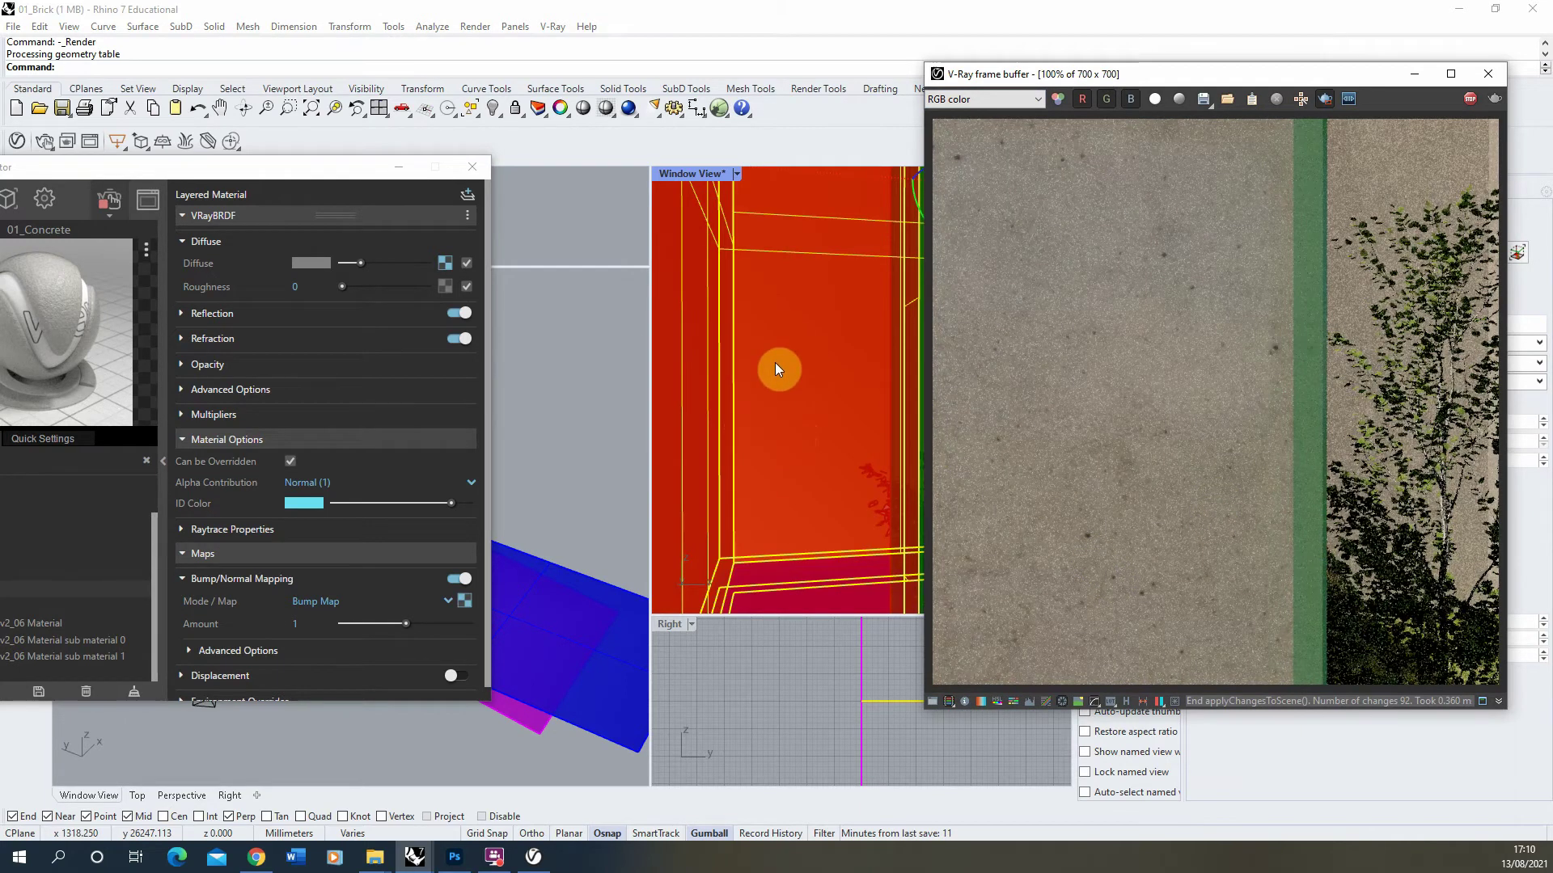
{"action": "right_click_drag", "start_coordinate": [775, 369], "coordinate": [915, 294]}
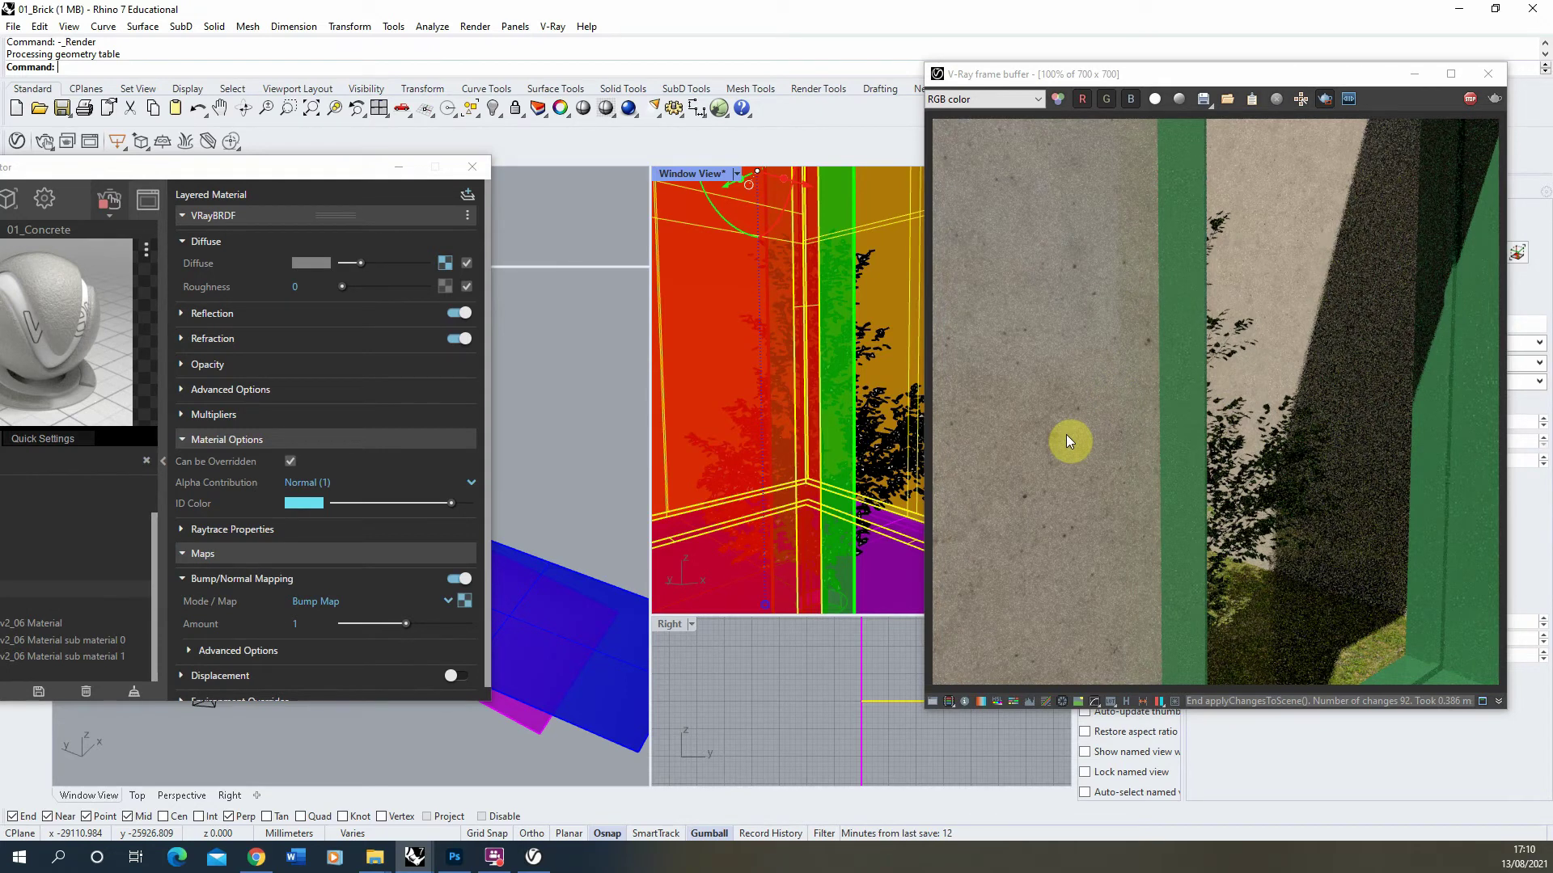
{"action": "left_click_drag", "start_coordinate": [274, 177], "coordinate": [492, 177]}
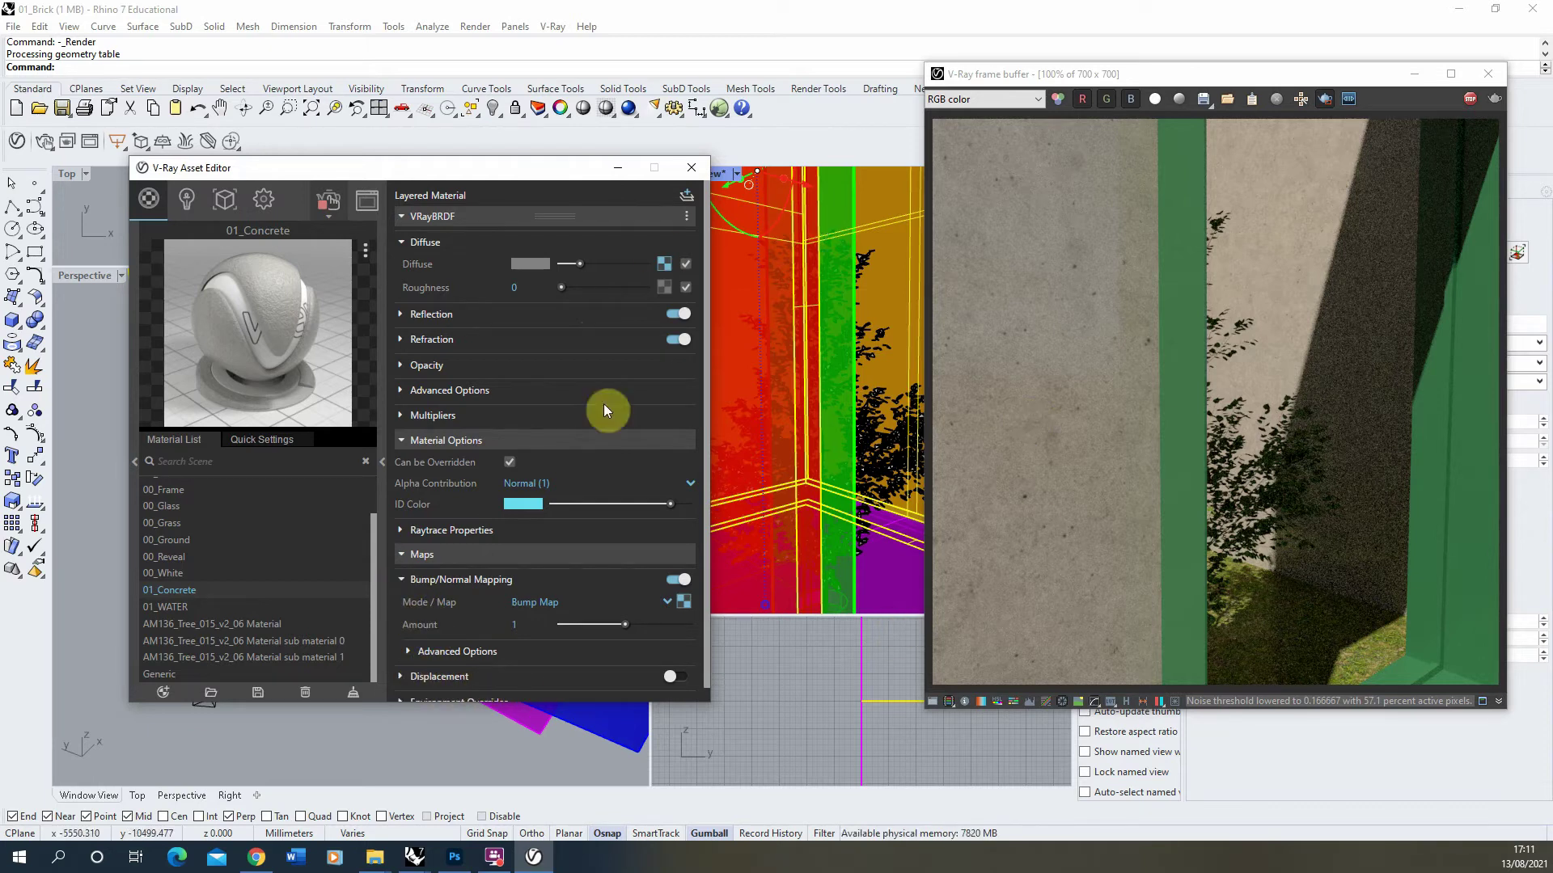
Stop and close the interactive render, restore the Window View, and switch to the textures.com page.
{"action": "left_click", "coordinate": [1470, 104]}
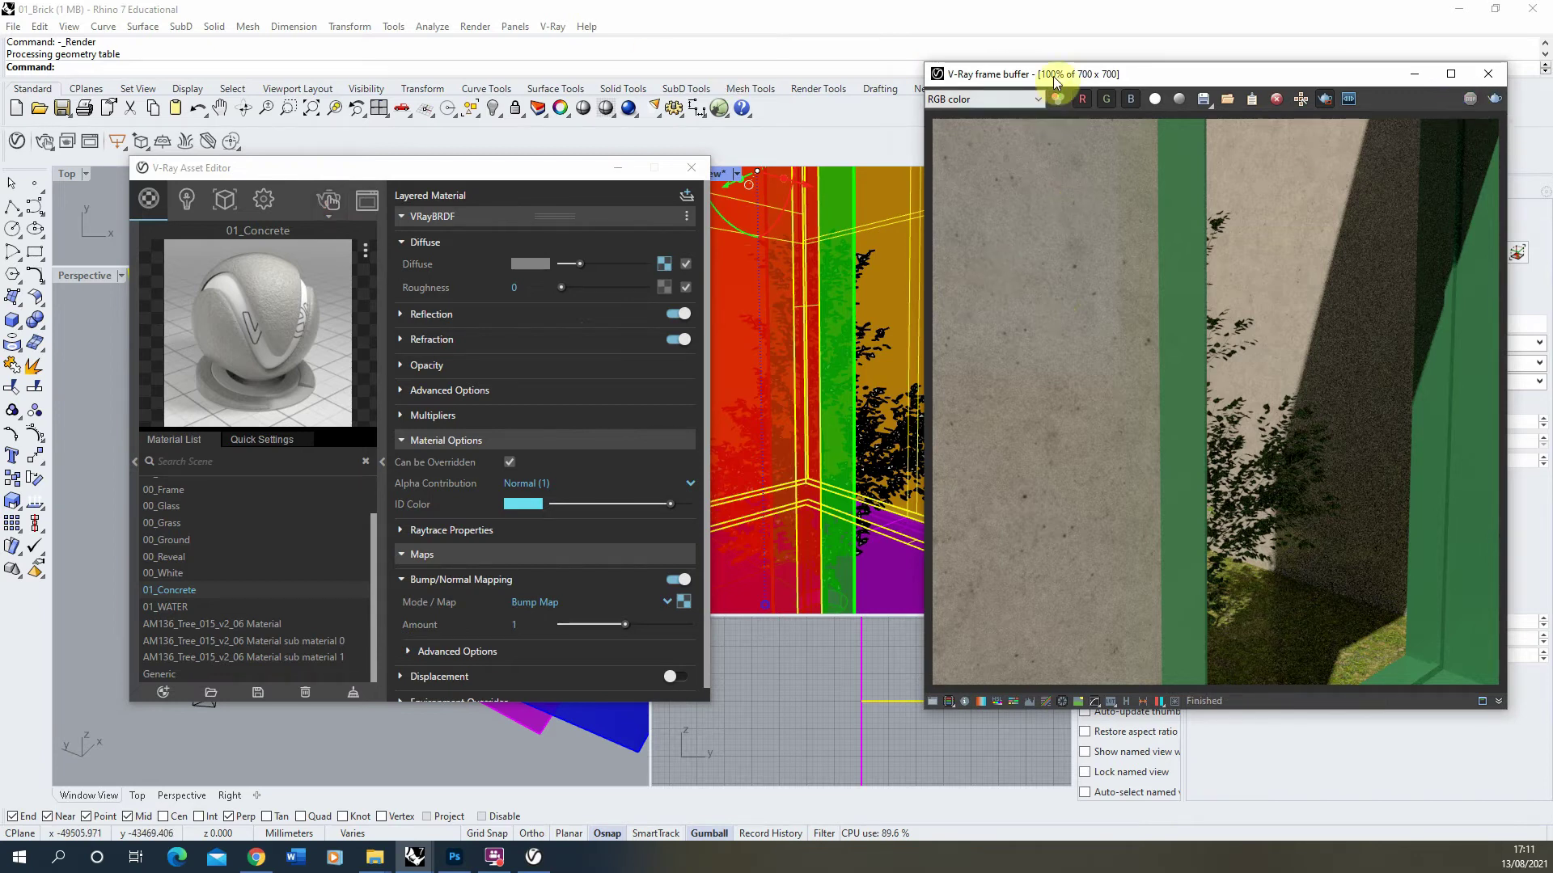
{"action": "left_click_drag", "start_coordinate": [1055, 81], "coordinate": [668, 81]}
{"action": "left_click", "coordinate": [1029, 74]}
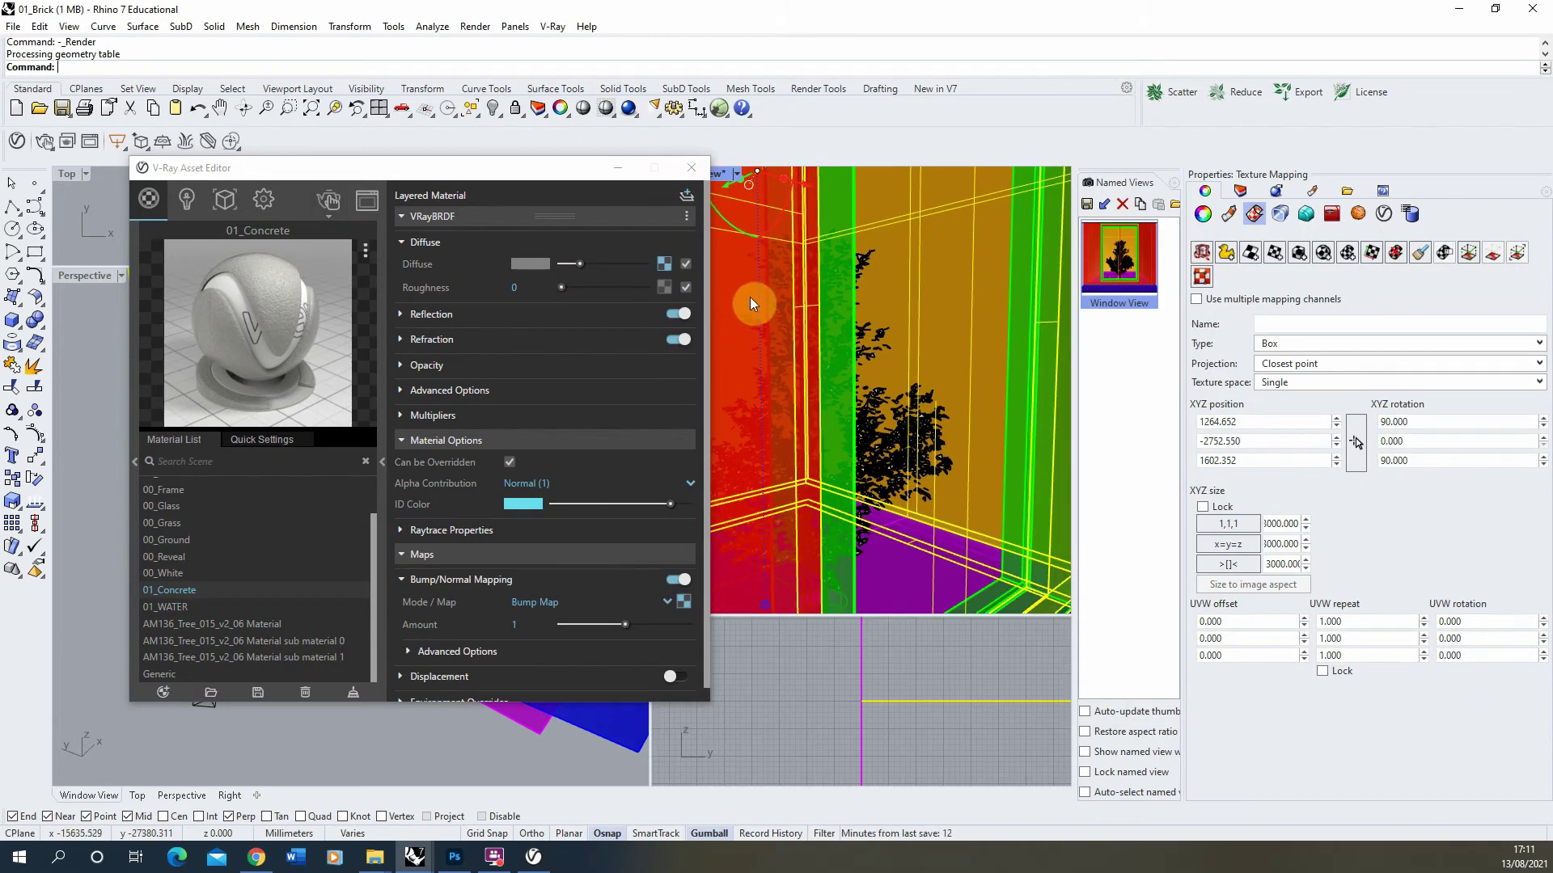
{"action": "double_click", "coordinate": [1140, 268]}
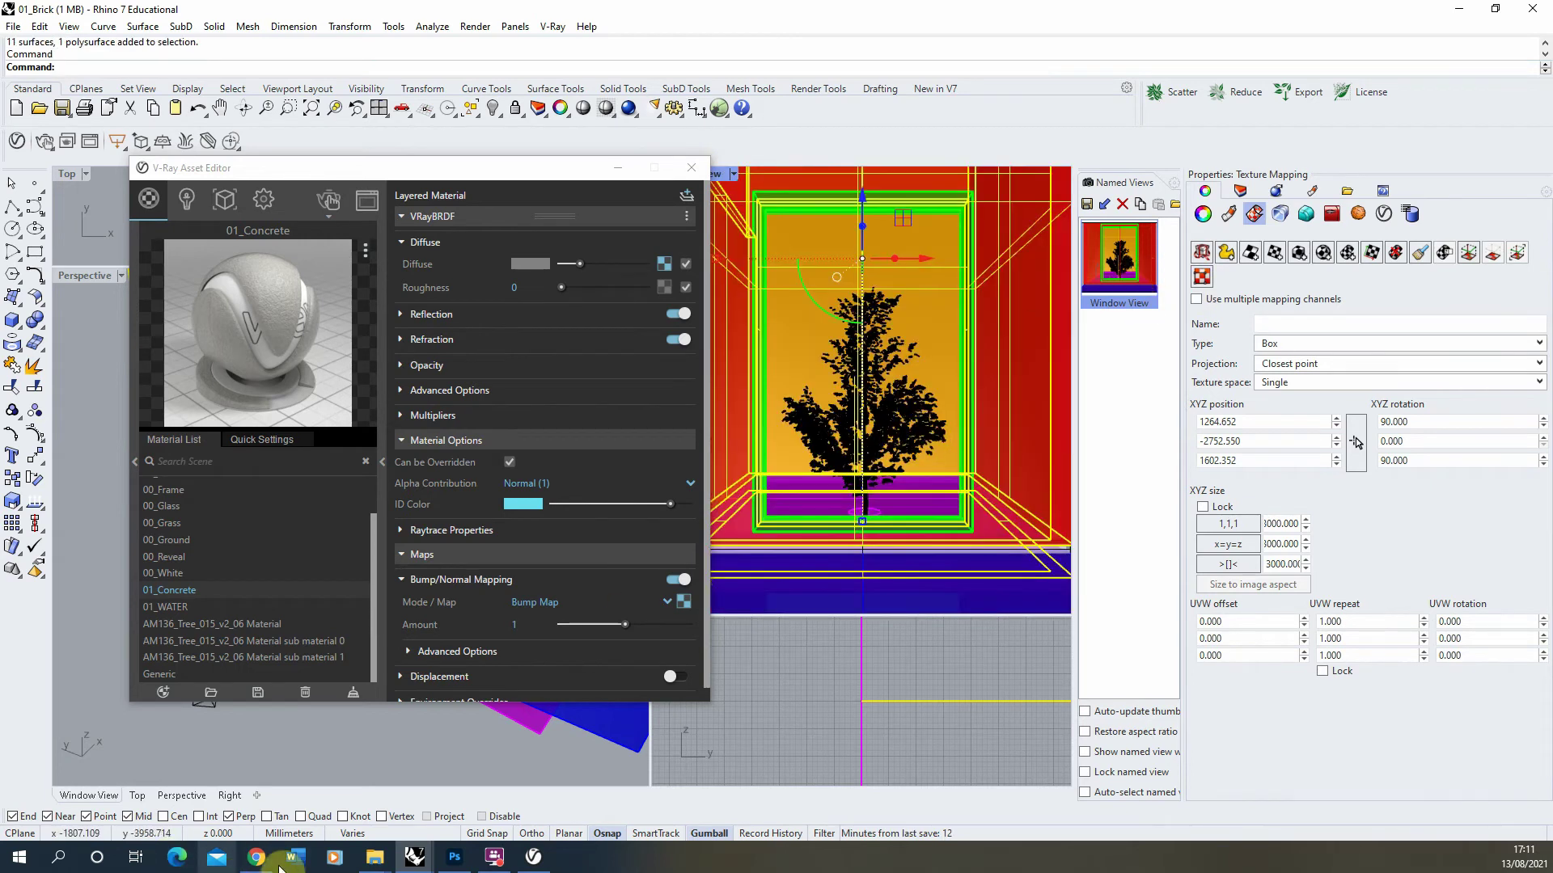
{"action": "mouse_move", "coordinate": [260, 861]}
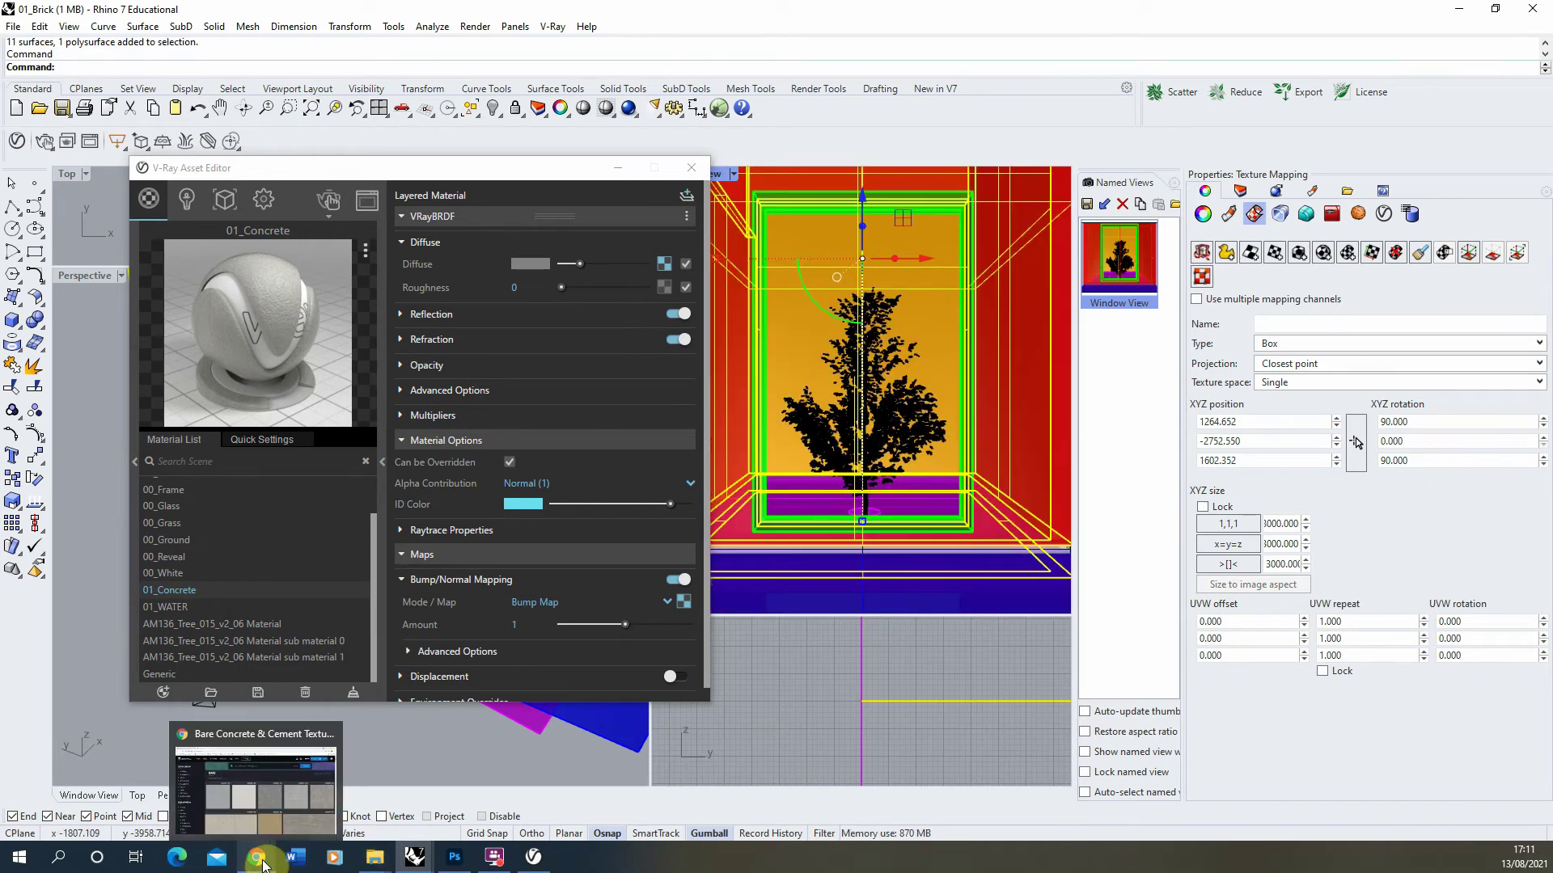
{"action": "left_click", "coordinate": [260, 817]}
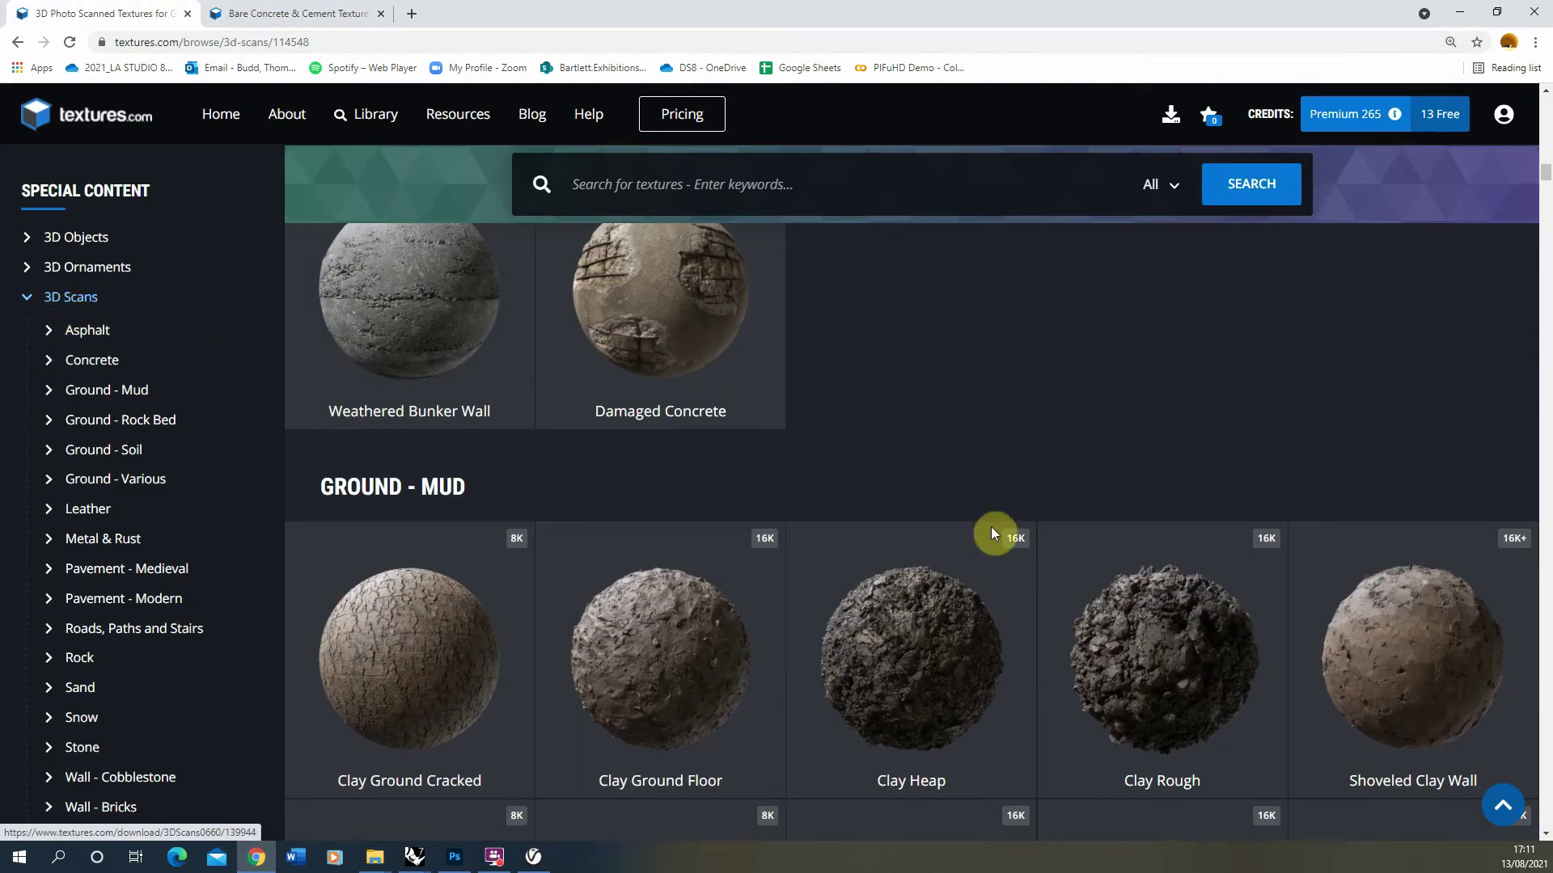
Open the Bunker Concrete New 3D scan and step through its preview images.
{"action": "scroll", "coordinate": [710, 496], "scroll_direction": "up", "scroll_amount": 5}
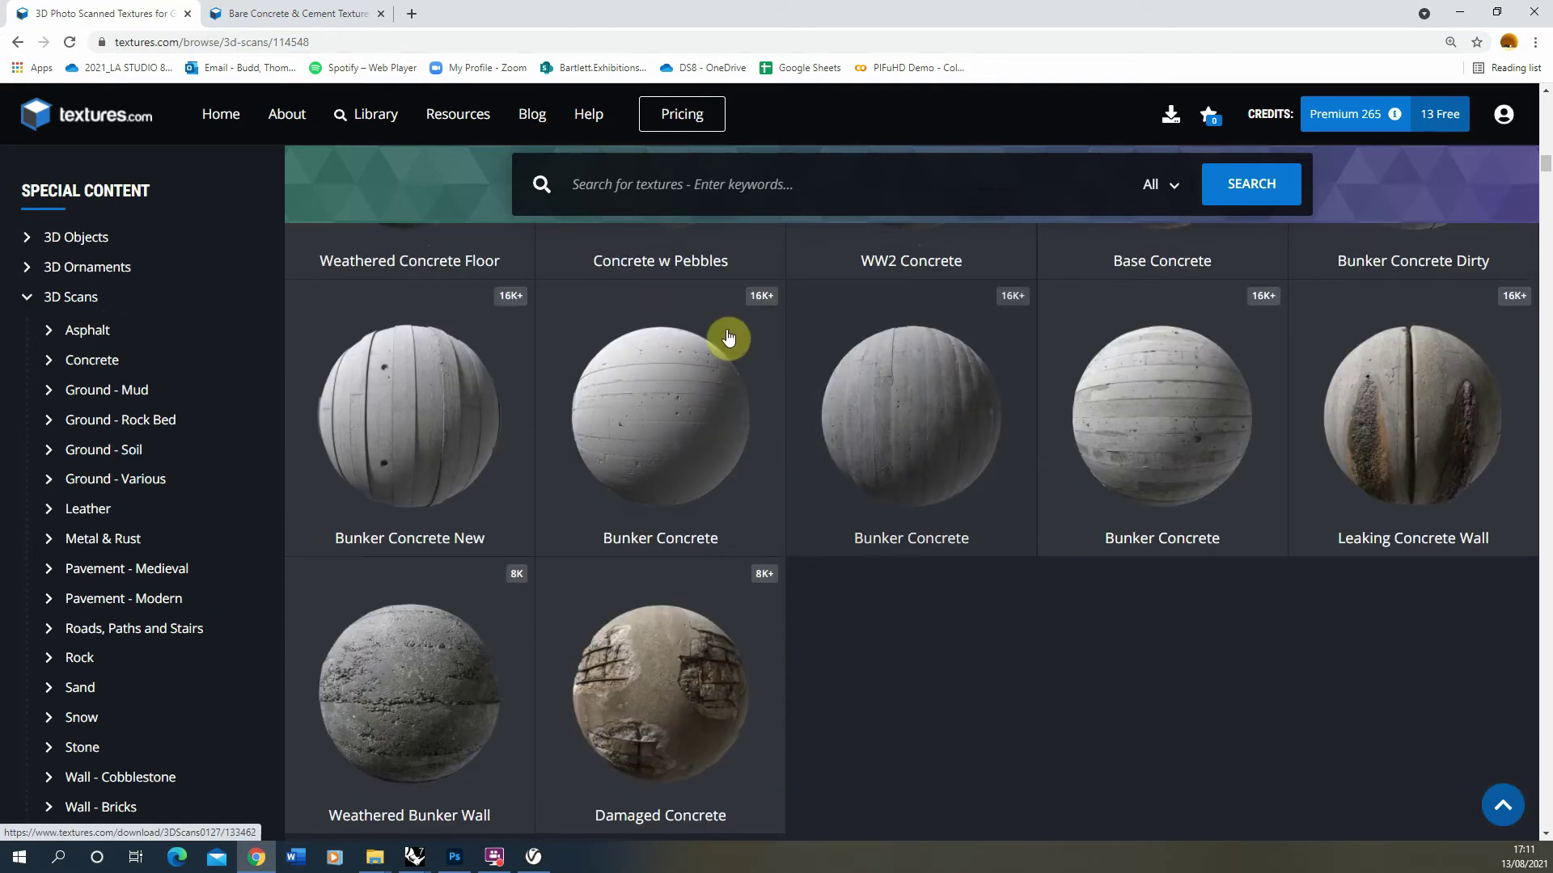
{"action": "left_click", "coordinate": [428, 439]}
{"action": "left_click", "coordinate": [1313, 526]}
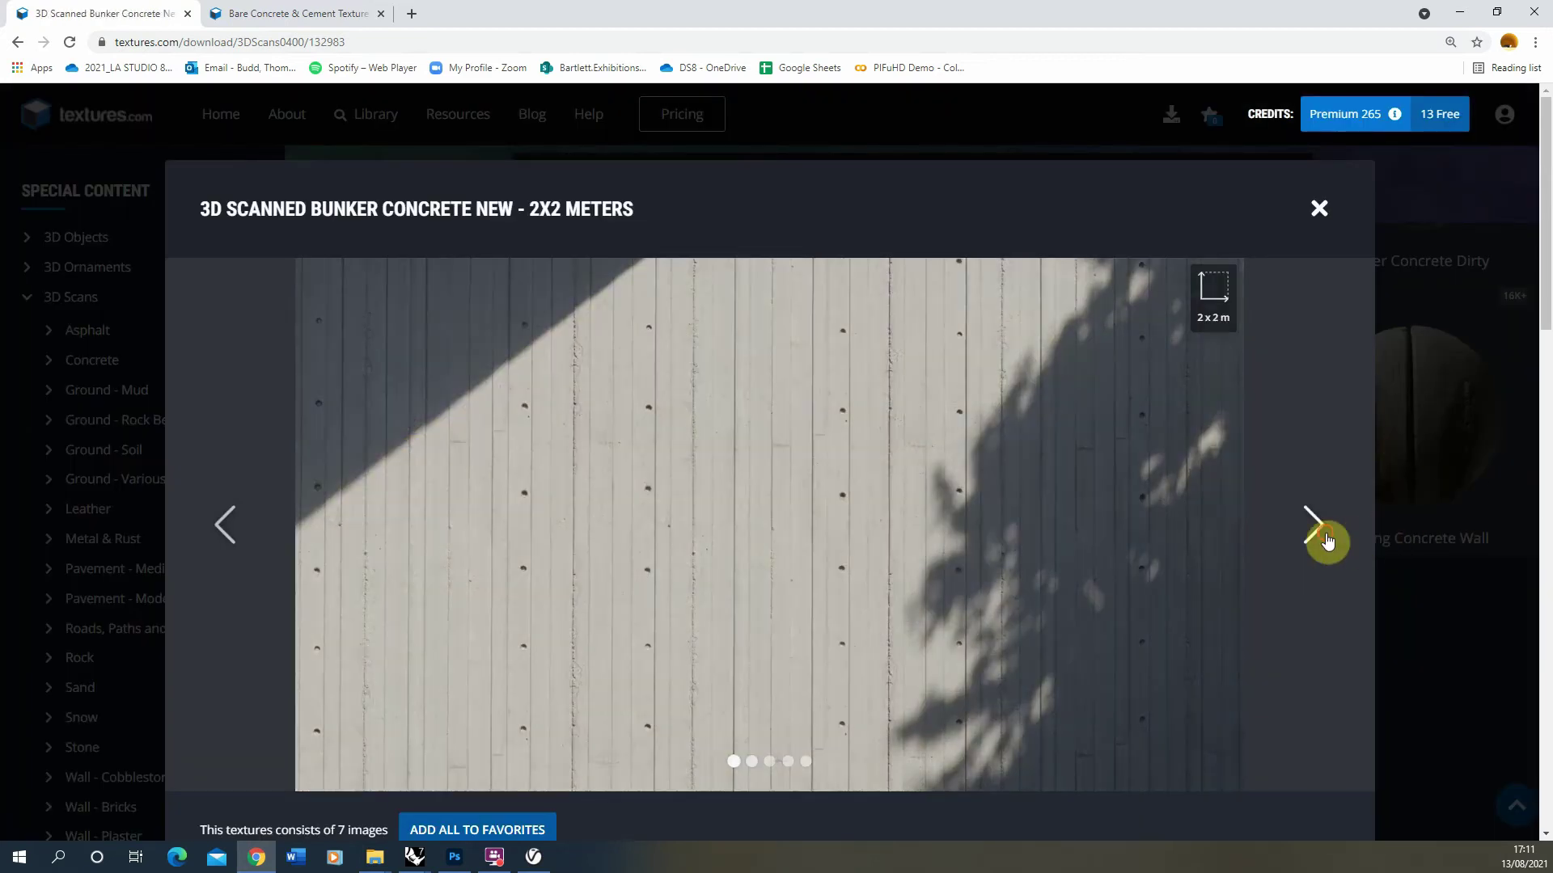
{"action": "left_click", "coordinate": [1314, 525]}
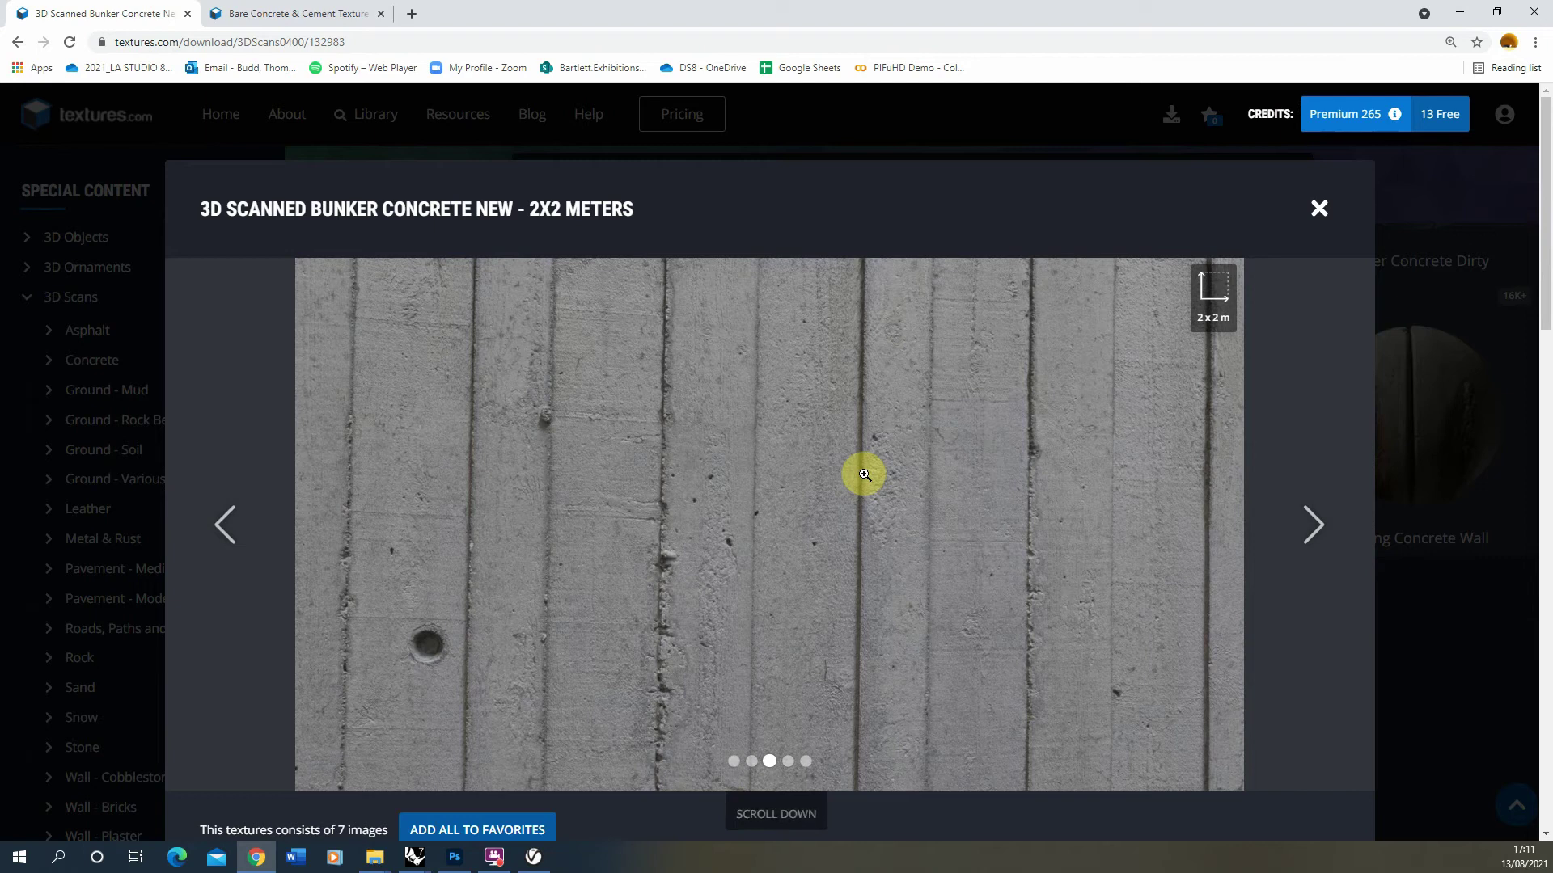
{"action": "left_click", "coordinate": [1319, 209]}
Reopen the Bunker Concrete New page and scroll to its Albedo and Height flat maps.
{"action": "left_click", "coordinate": [444, 444]}
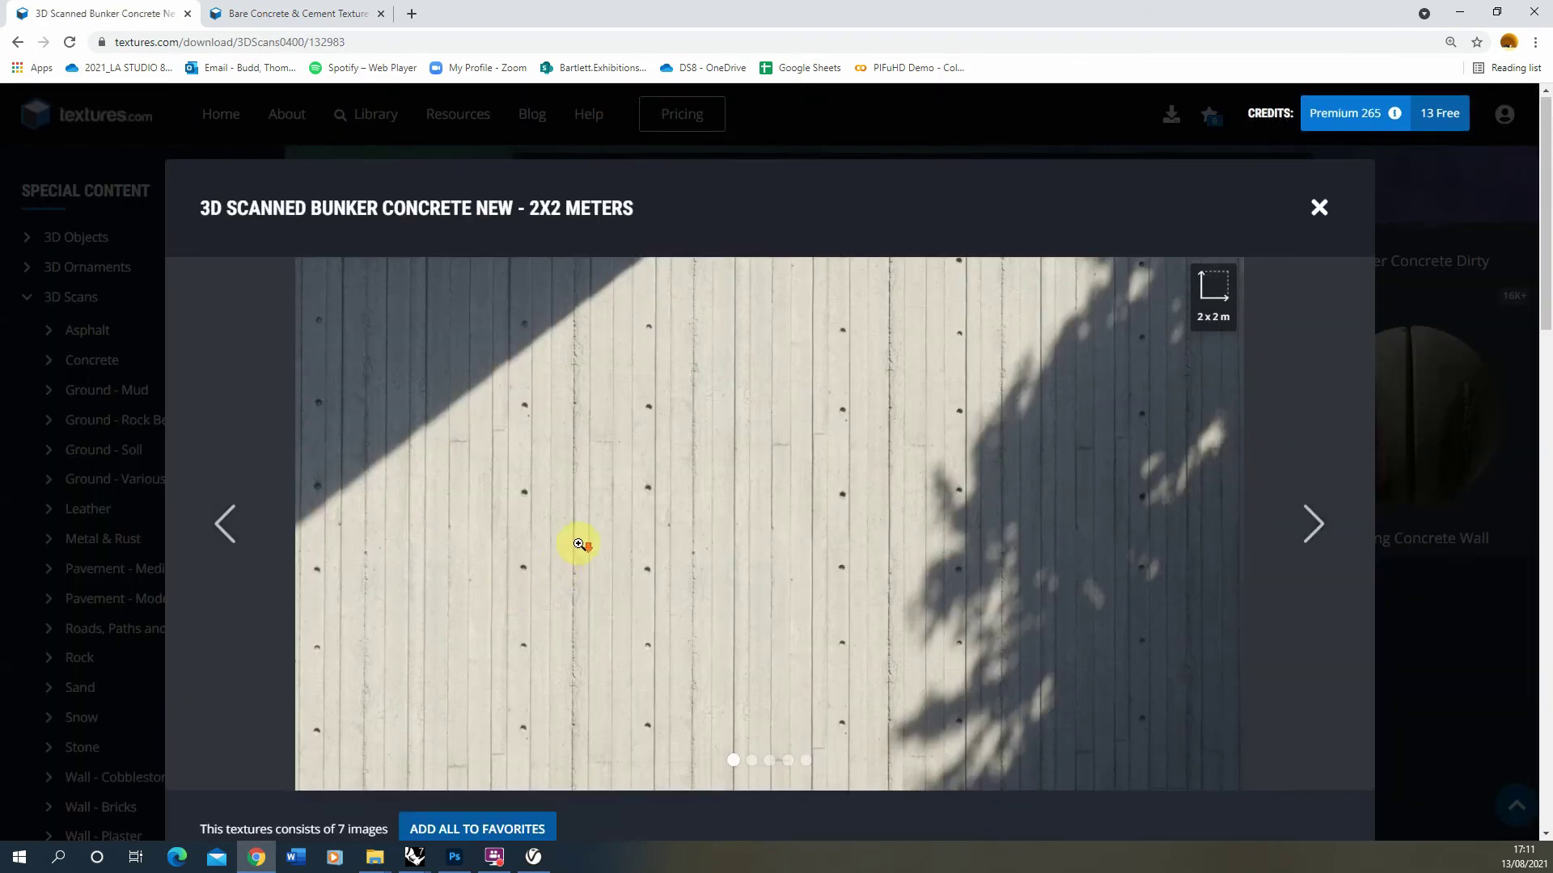
{"action": "scroll", "coordinate": [539, 639], "scroll_direction": "down", "scroll_amount": 5}
{"action": "scroll", "coordinate": [485, 582], "scroll_direction": "down", "scroll_amount": 1}
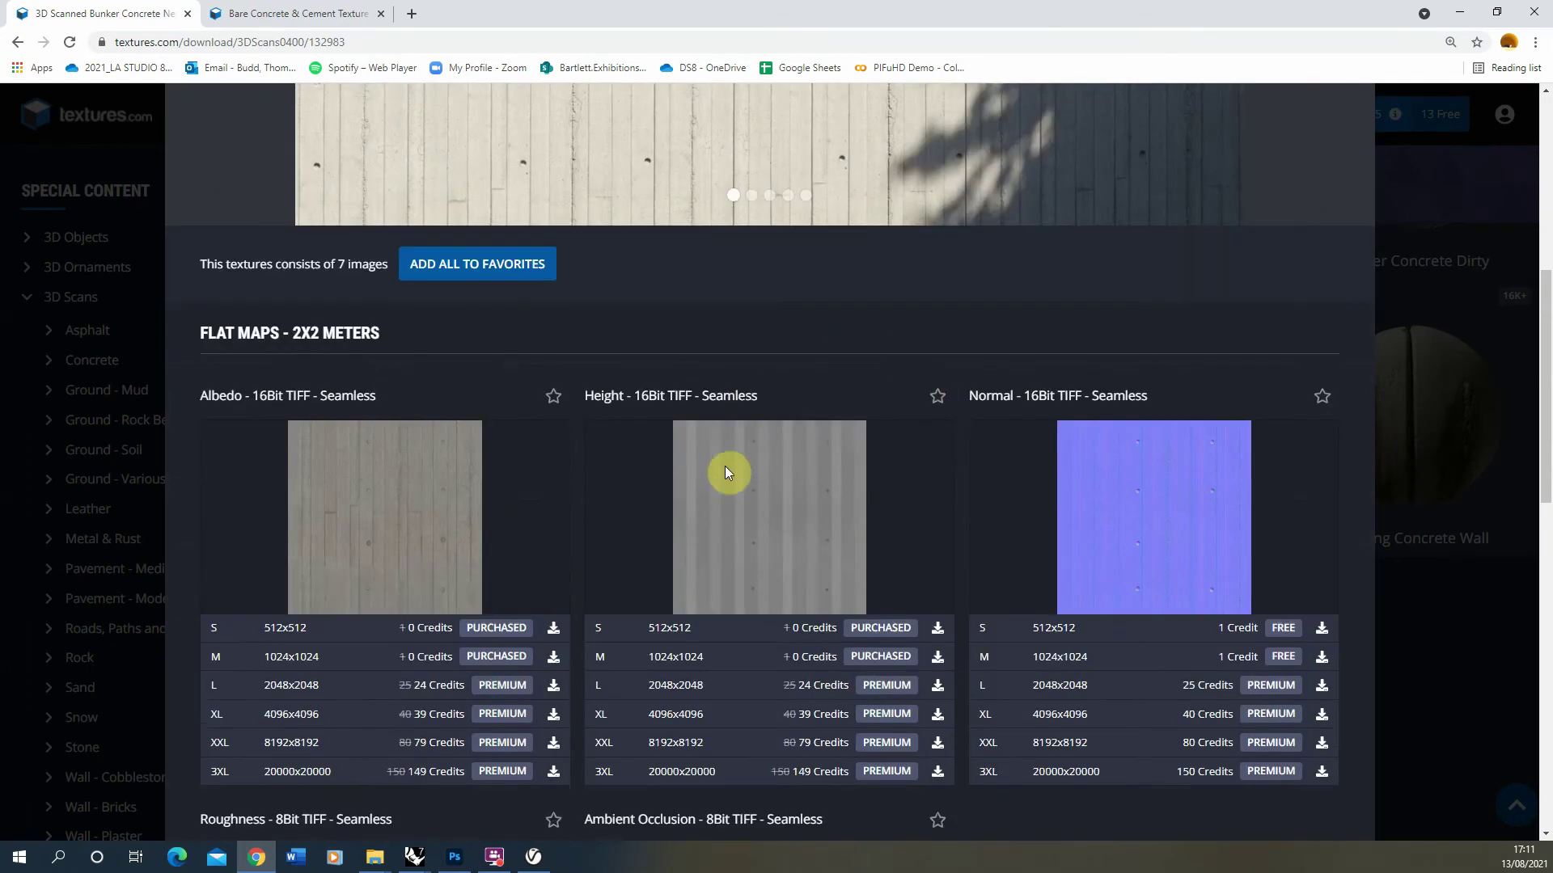
{"action": "mouse_move", "coordinate": [356, 443]}
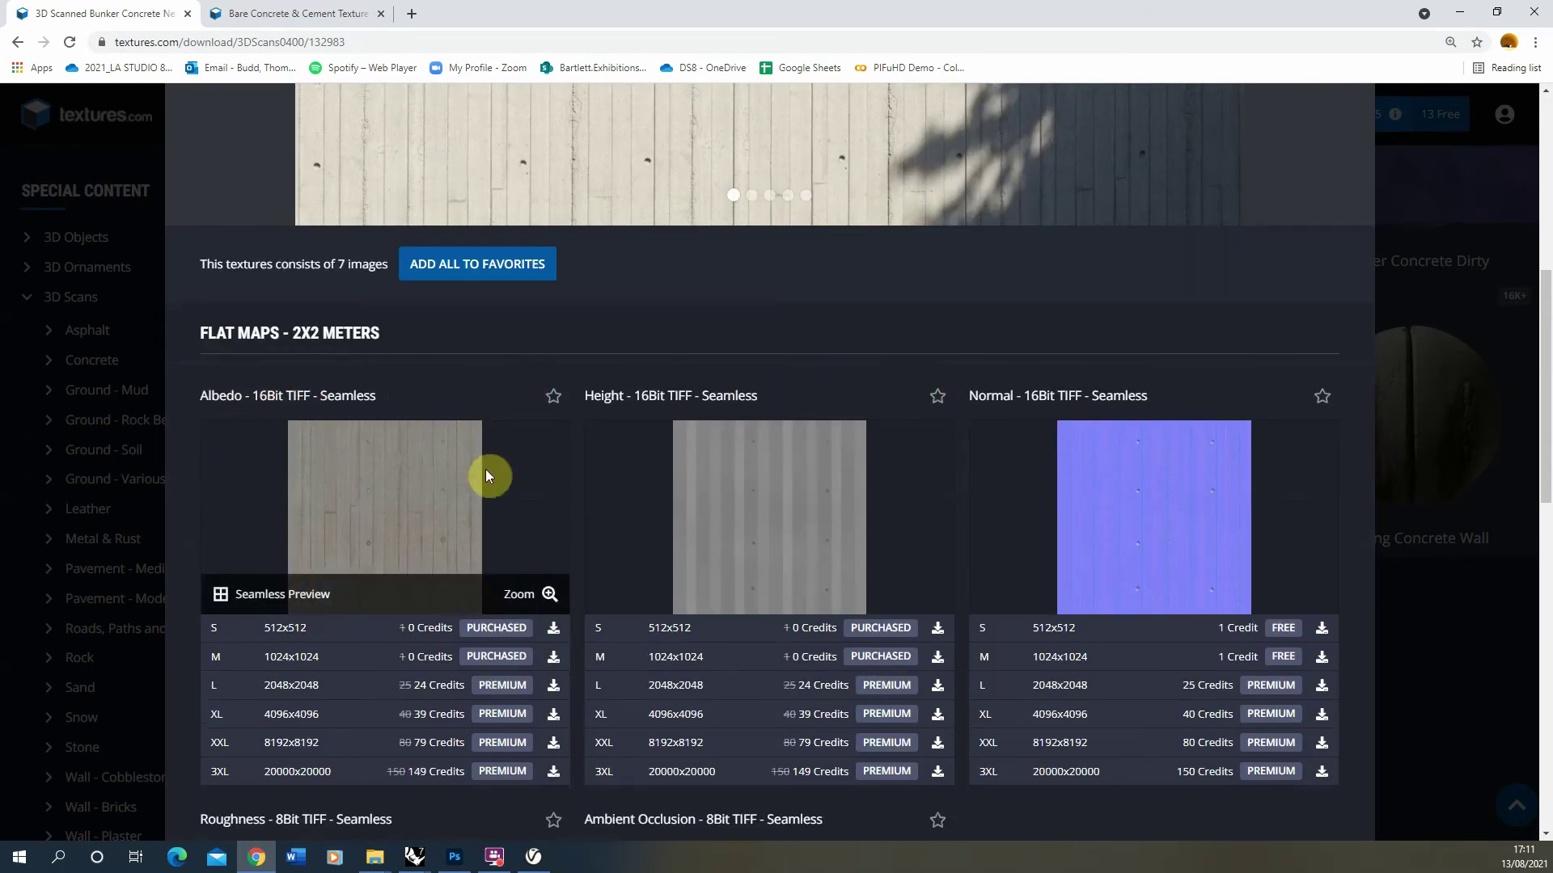
{"action": "mouse_move", "coordinate": [734, 495]}
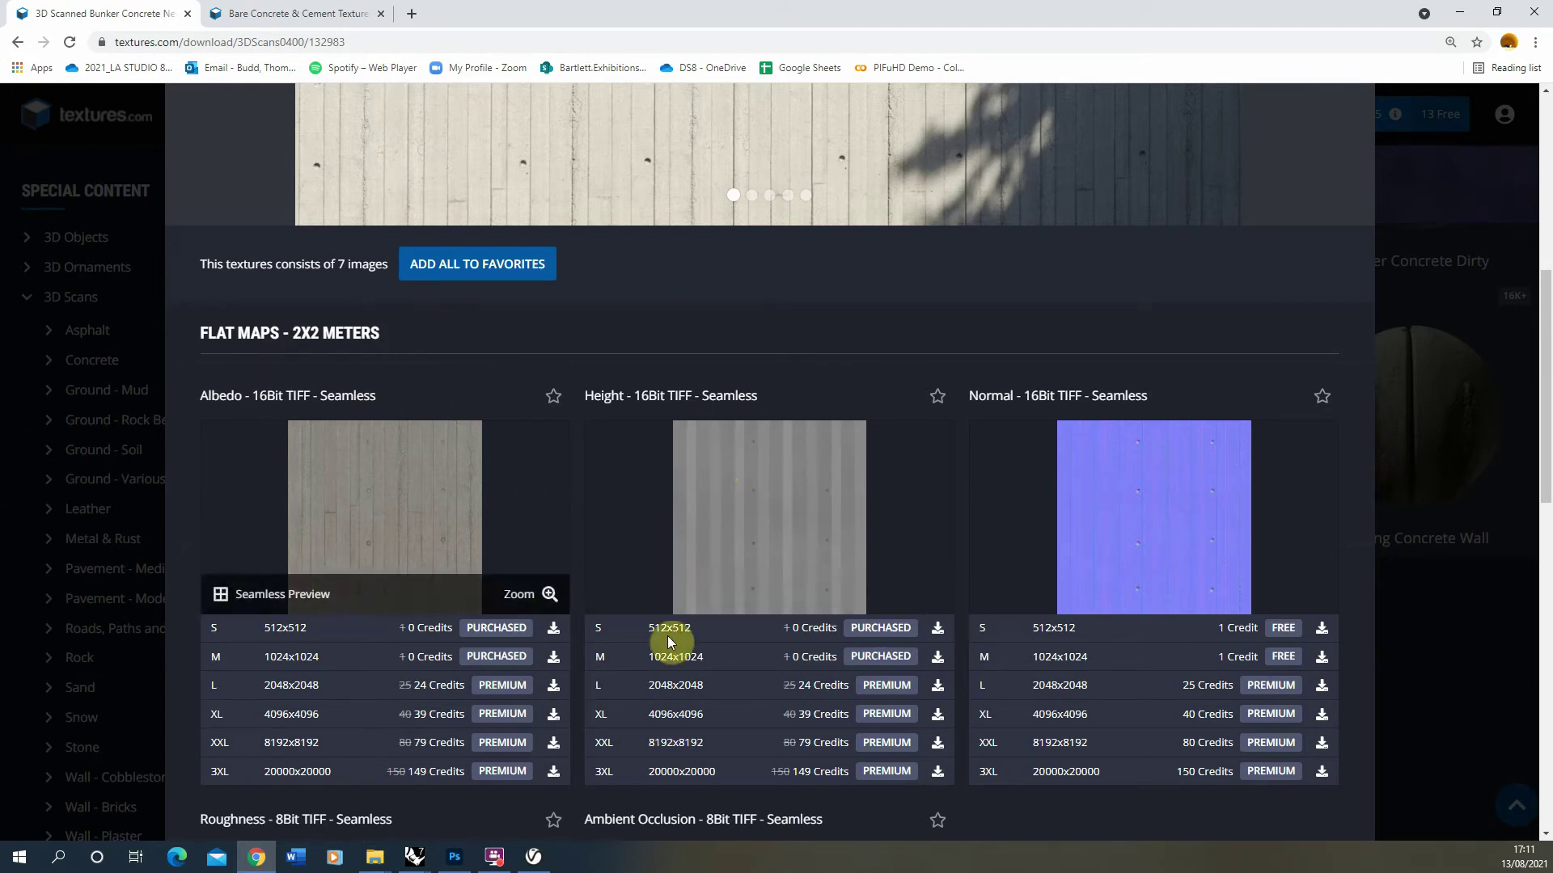
Back in Rhino, cut the existing diffuse texture from 01_Concrete.
{"action": "left_click", "coordinate": [1460, 12]}
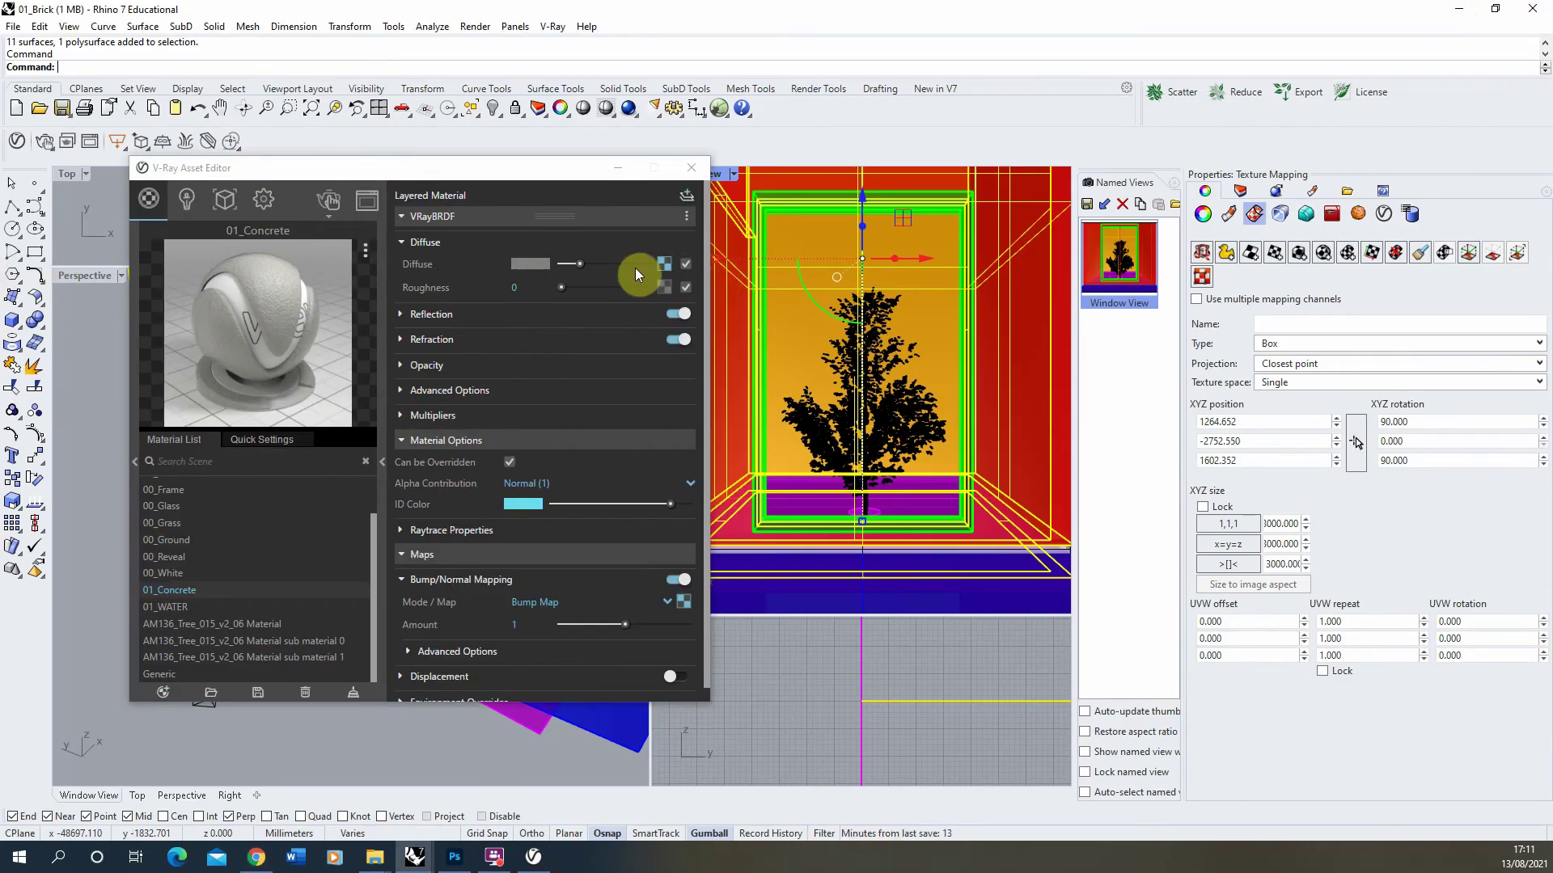
{"action": "left_click", "coordinate": [663, 265]}
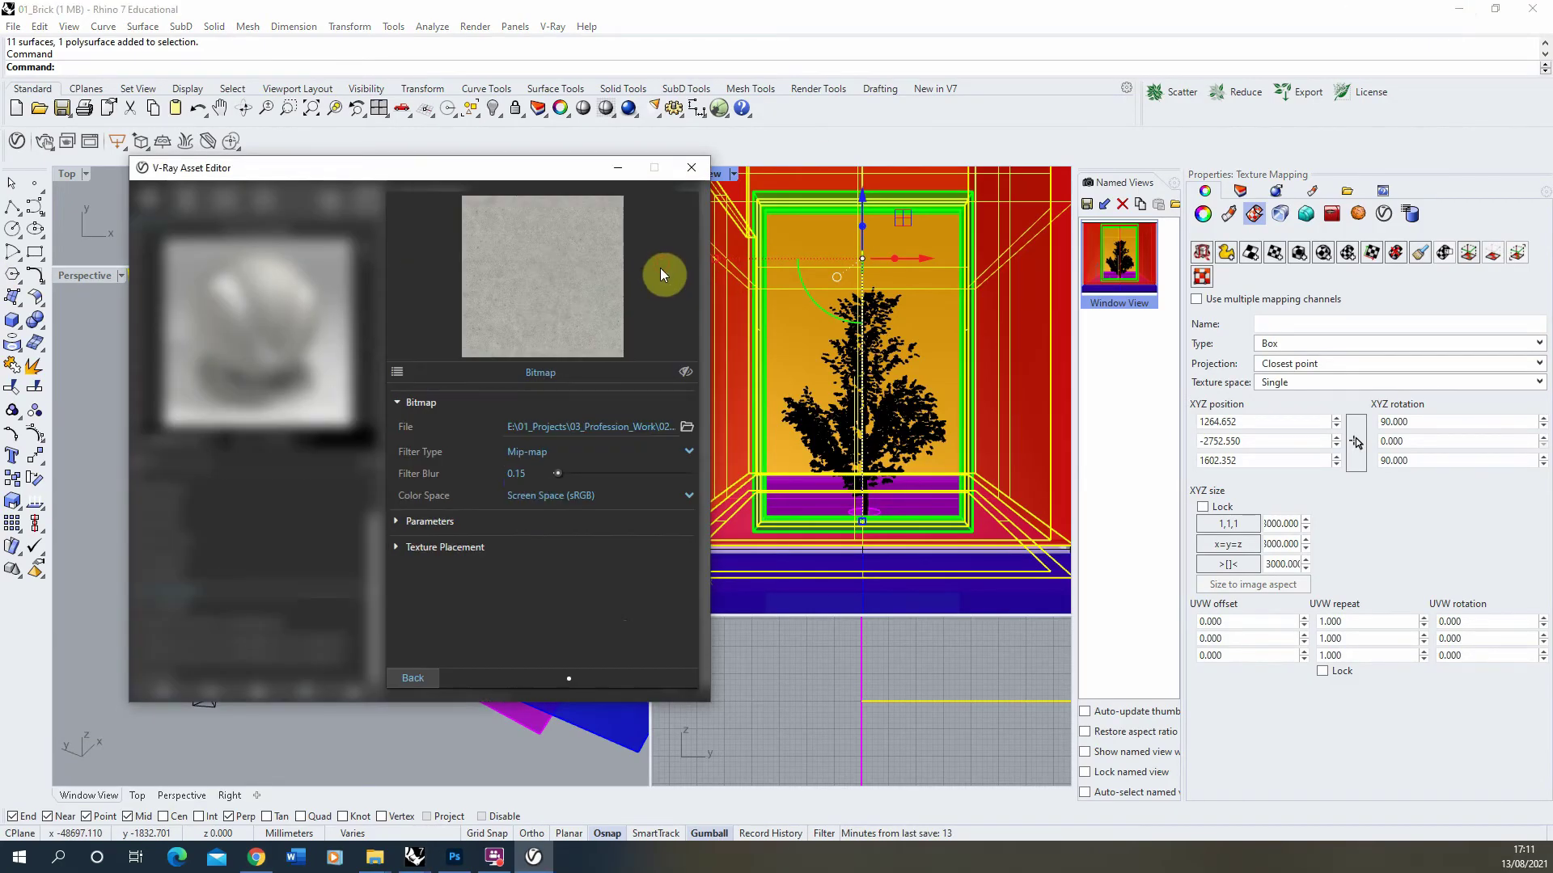
{"action": "left_click", "coordinate": [391, 676]}
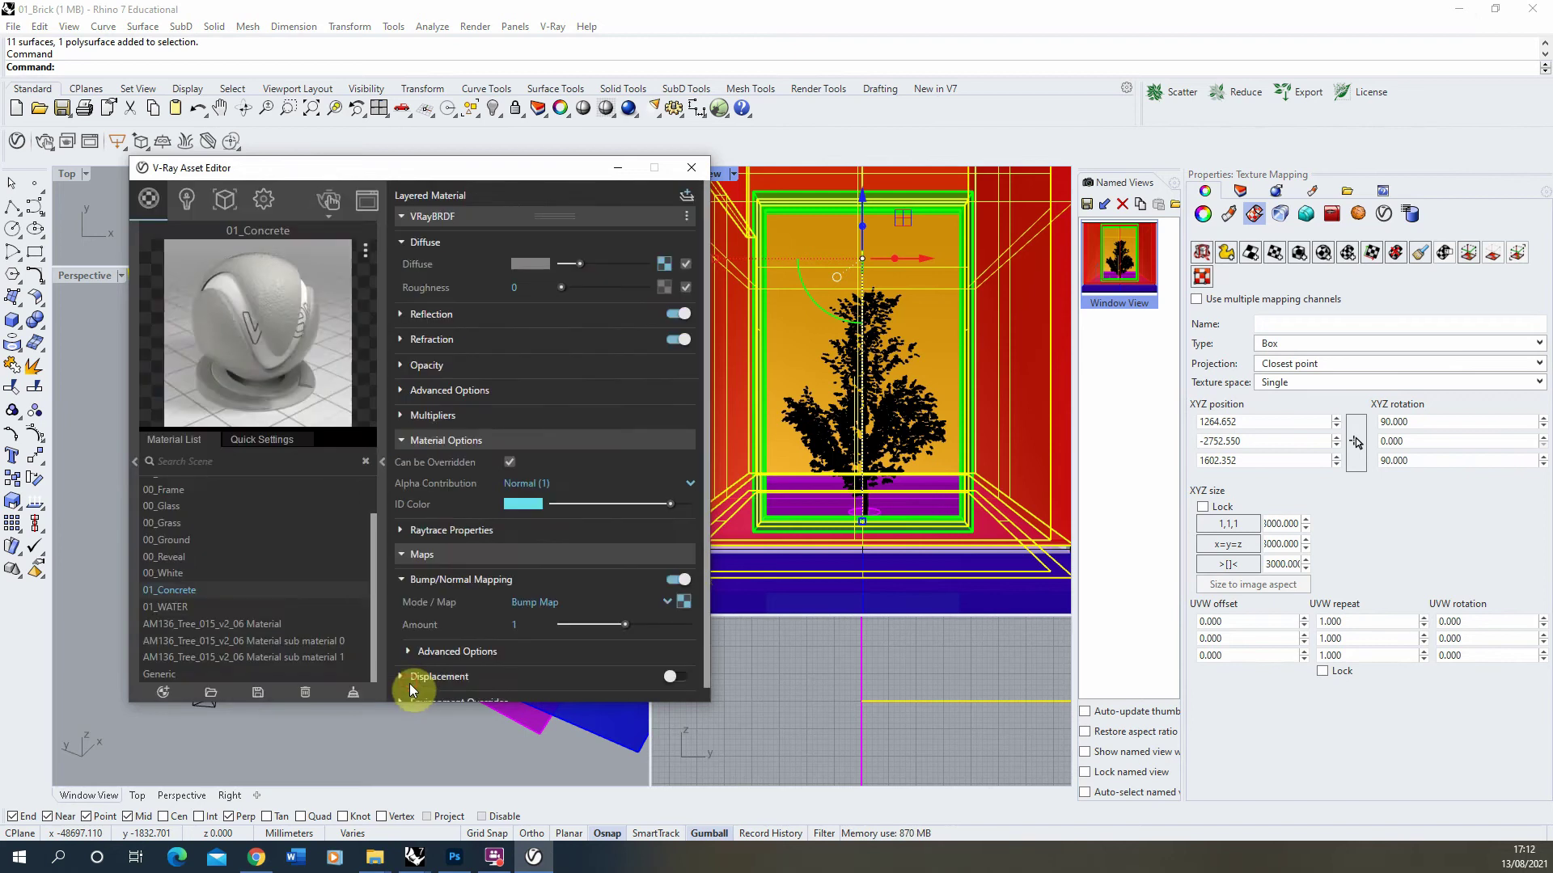
{"action": "right_click", "coordinate": [664, 264]}
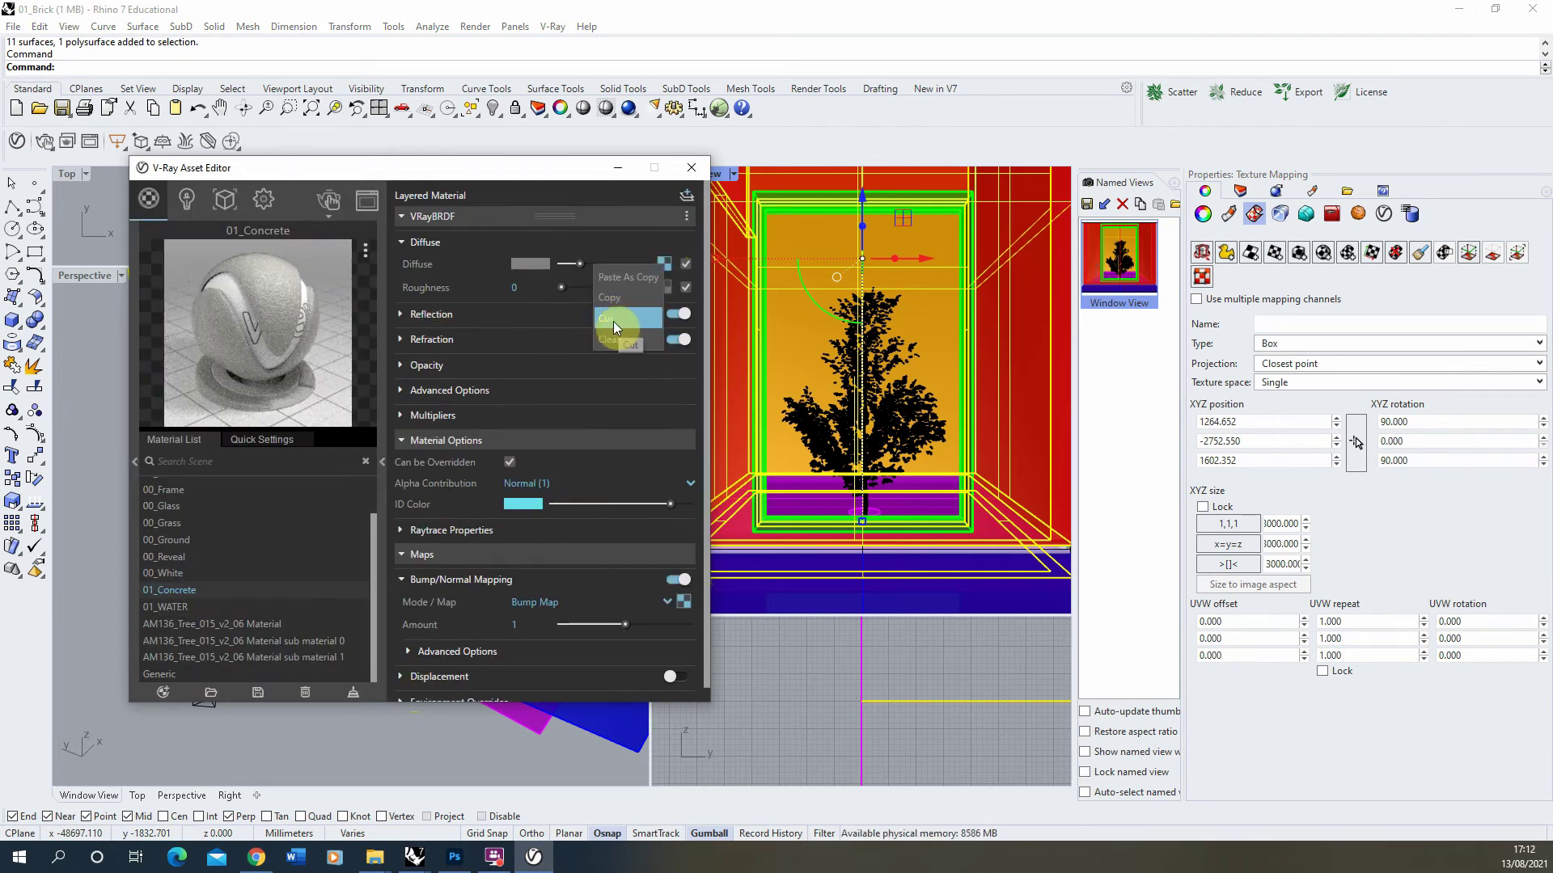
{"action": "left_click", "coordinate": [613, 322]}
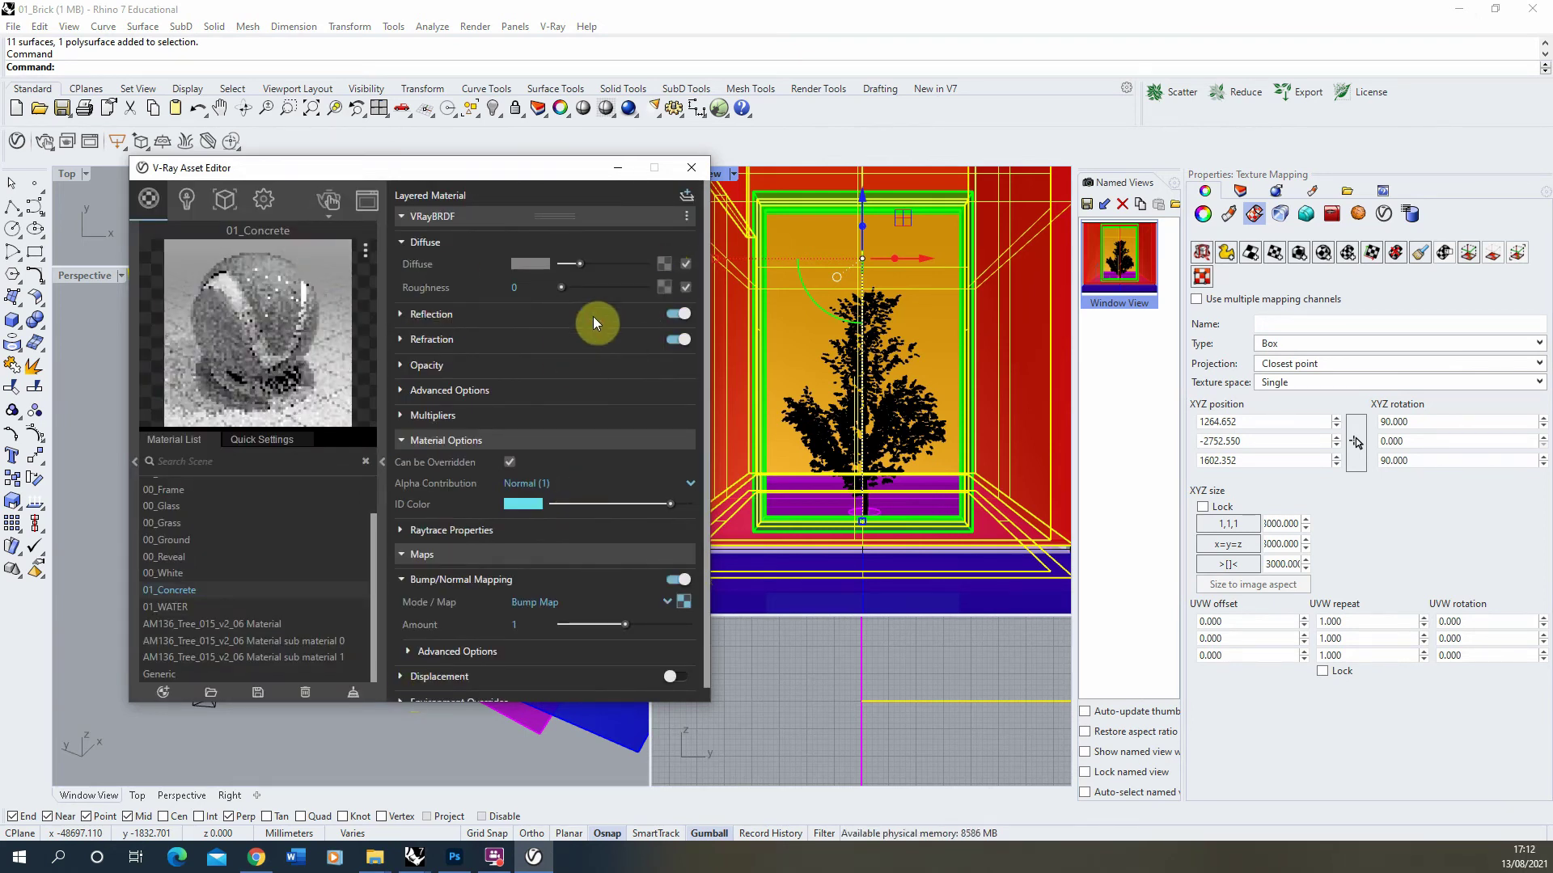
Load the ConcreteBunker2 albedo image as a Bitmap diffuse texture and cut the bump map.
{"action": "left_click", "coordinate": [662, 265]}
{"action": "left_click", "coordinate": [196, 220]}
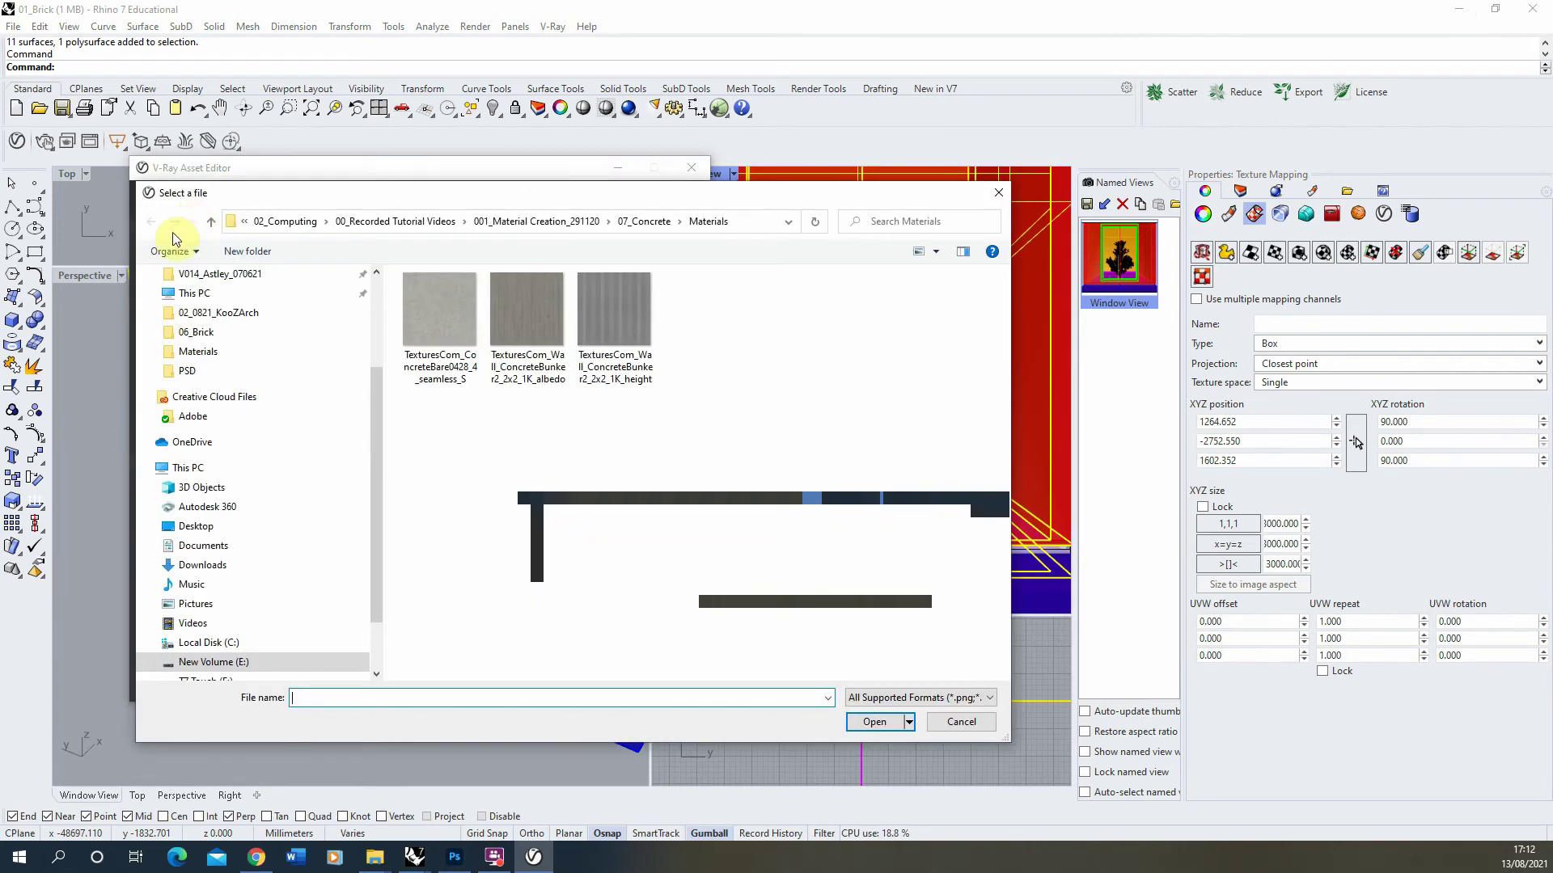
{"action": "left_click", "coordinate": [525, 311]}
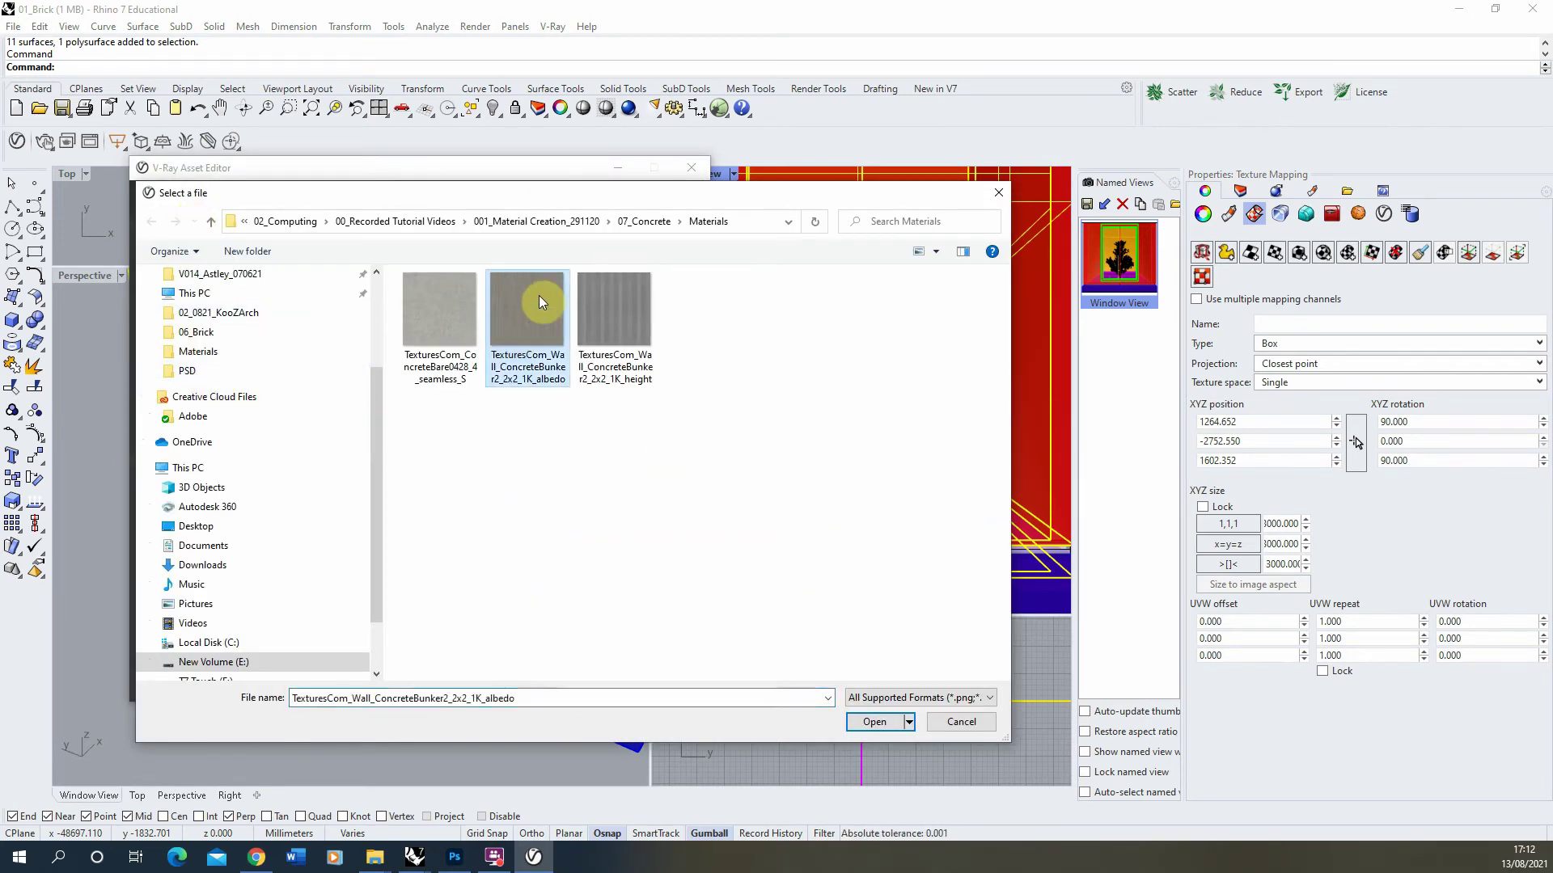
{"action": "left_click", "coordinate": [873, 722]}
{"action": "left_click", "coordinate": [411, 682]}
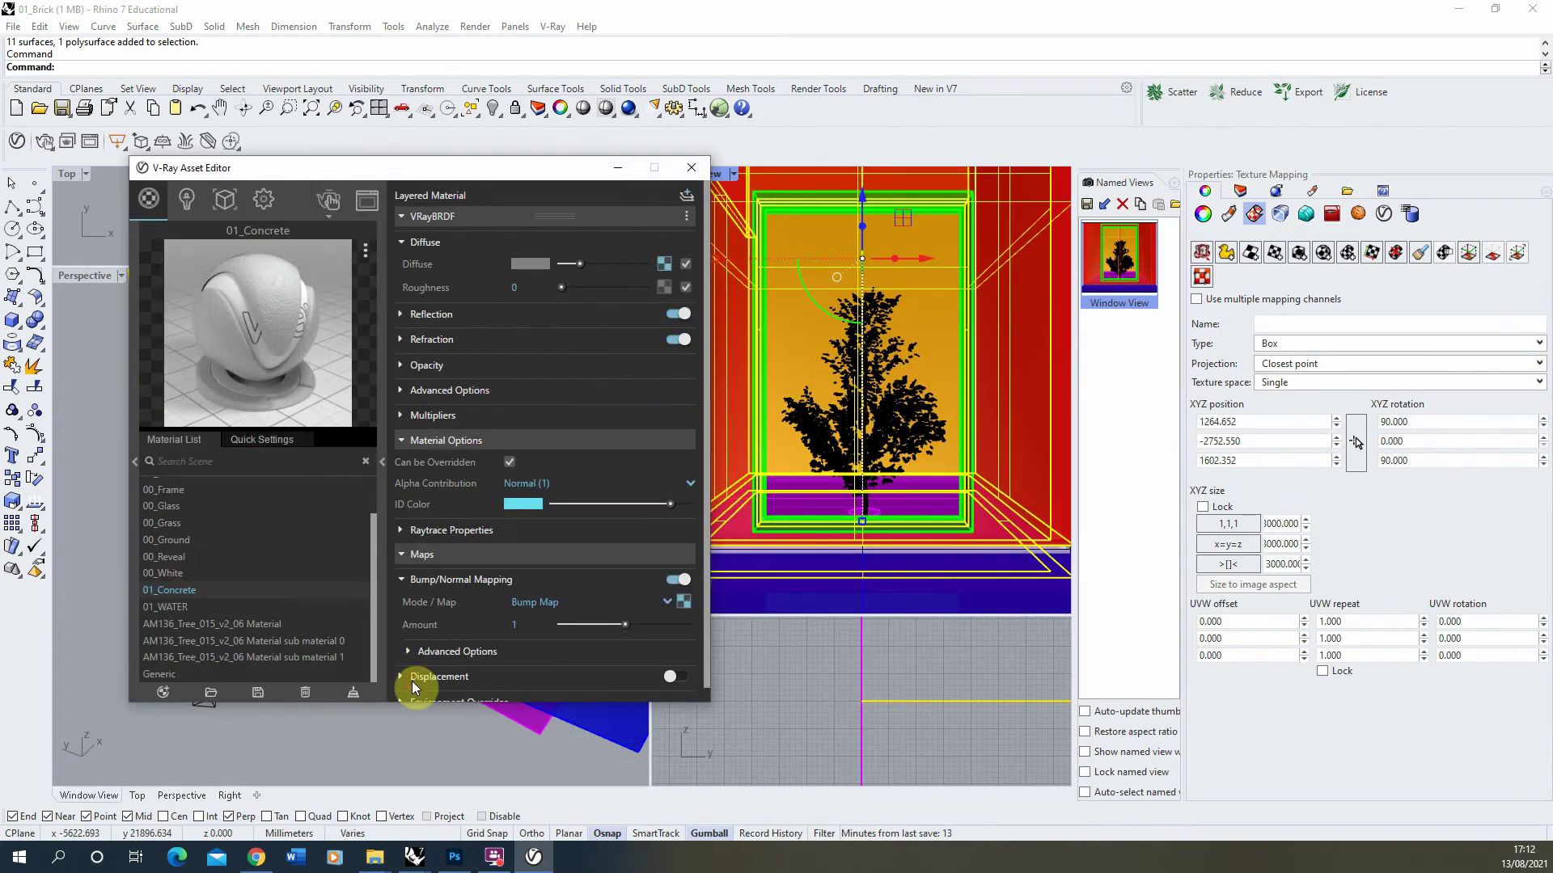
{"action": "right_click", "coordinate": [683, 601]}
{"action": "left_click", "coordinate": [638, 657]}
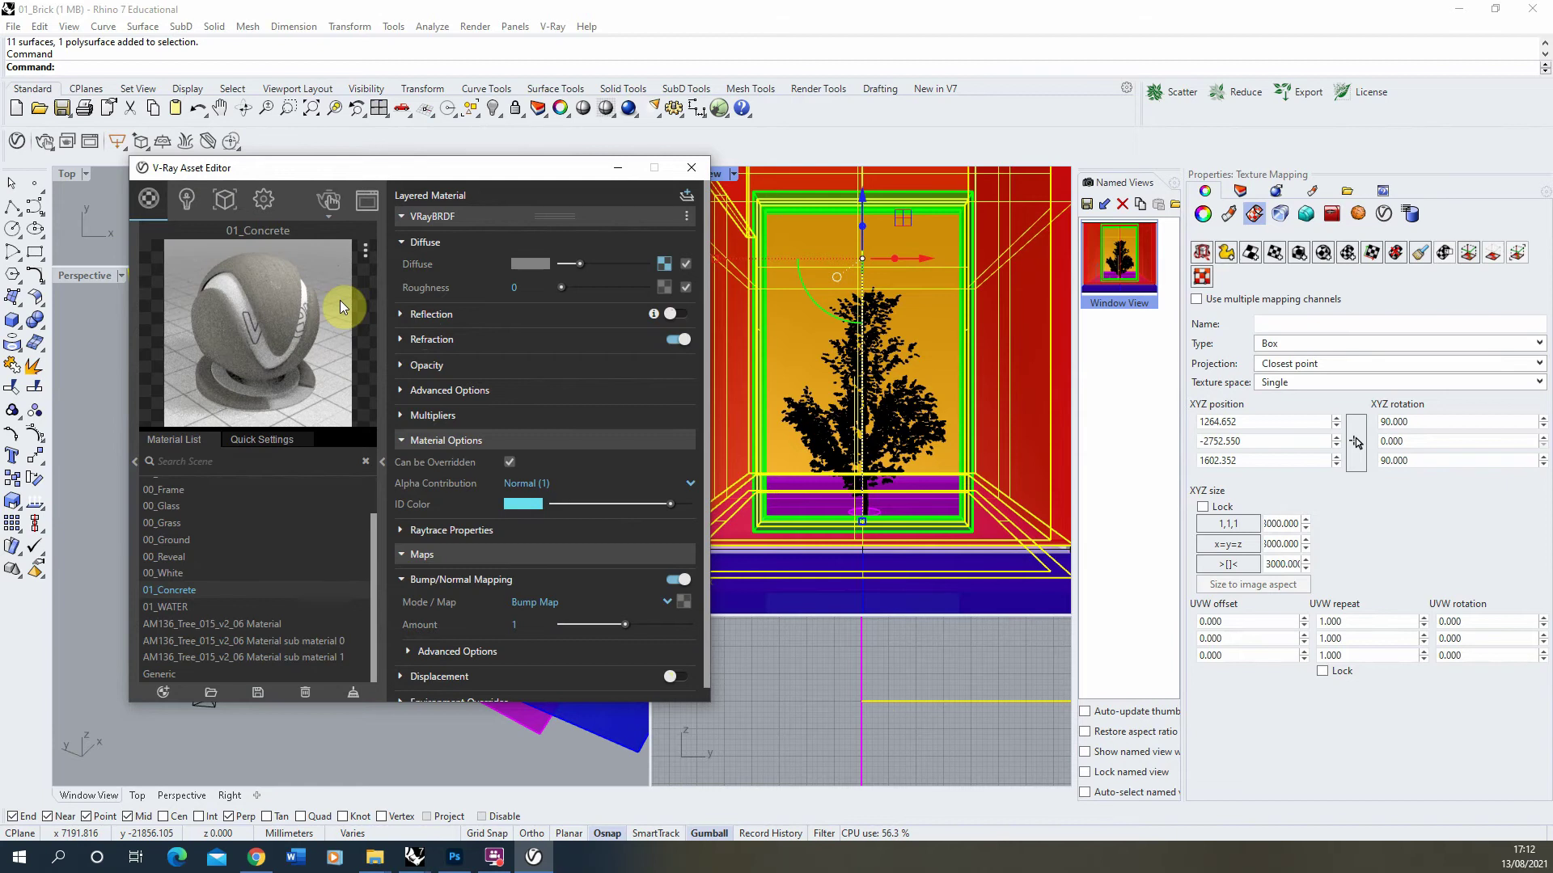
Expand the Displacement section of 01_Concrete and switch it on.
{"action": "scroll", "coordinate": [524, 635], "scroll_direction": "down", "scroll_amount": 1}
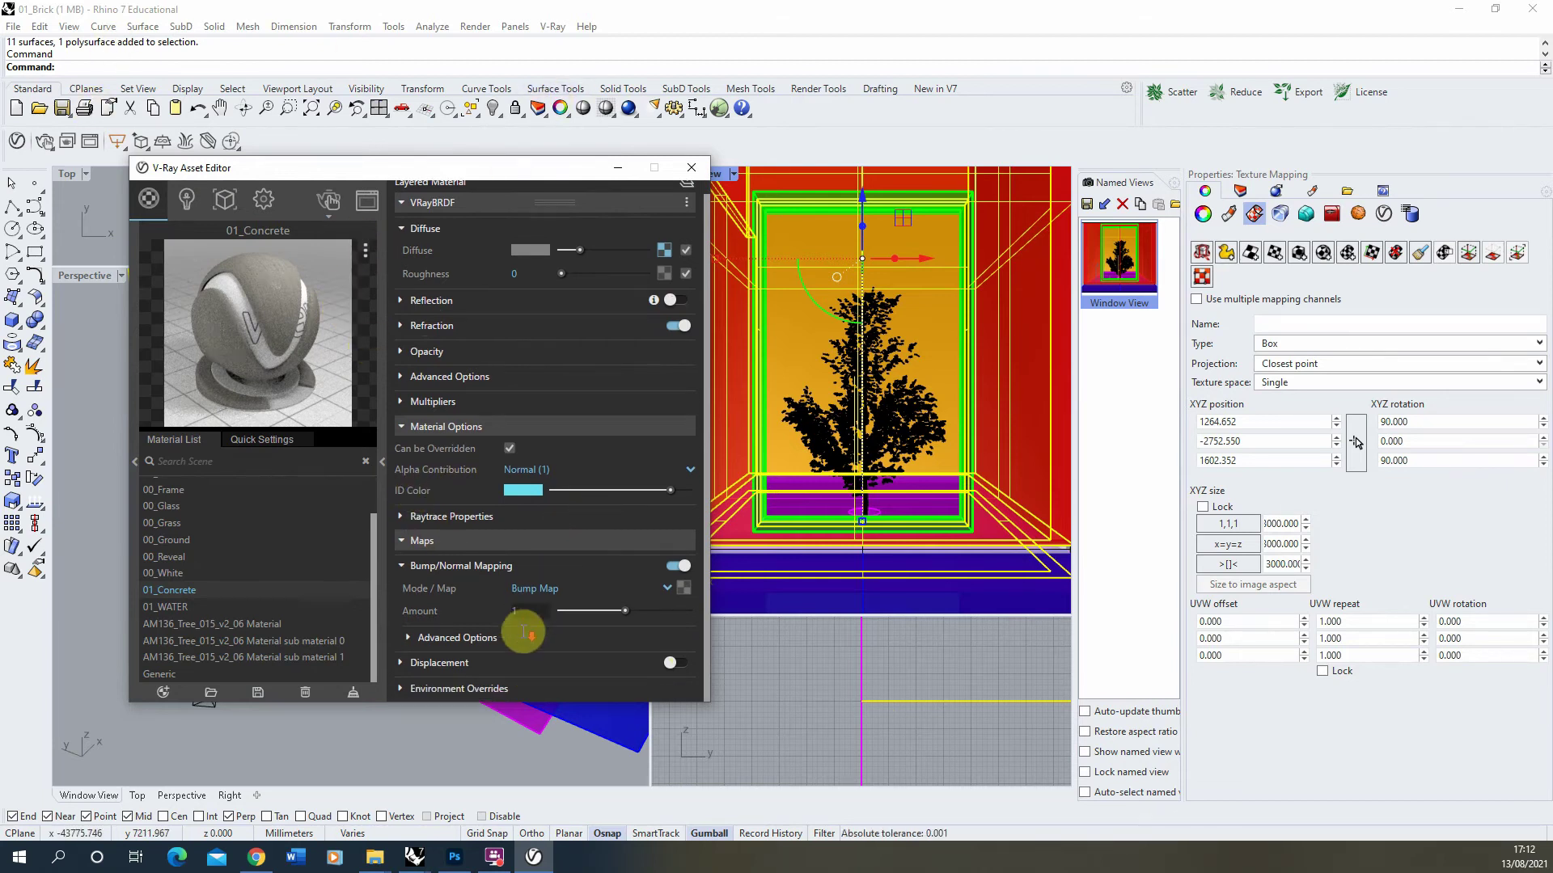
{"action": "left_click", "coordinate": [416, 663]}
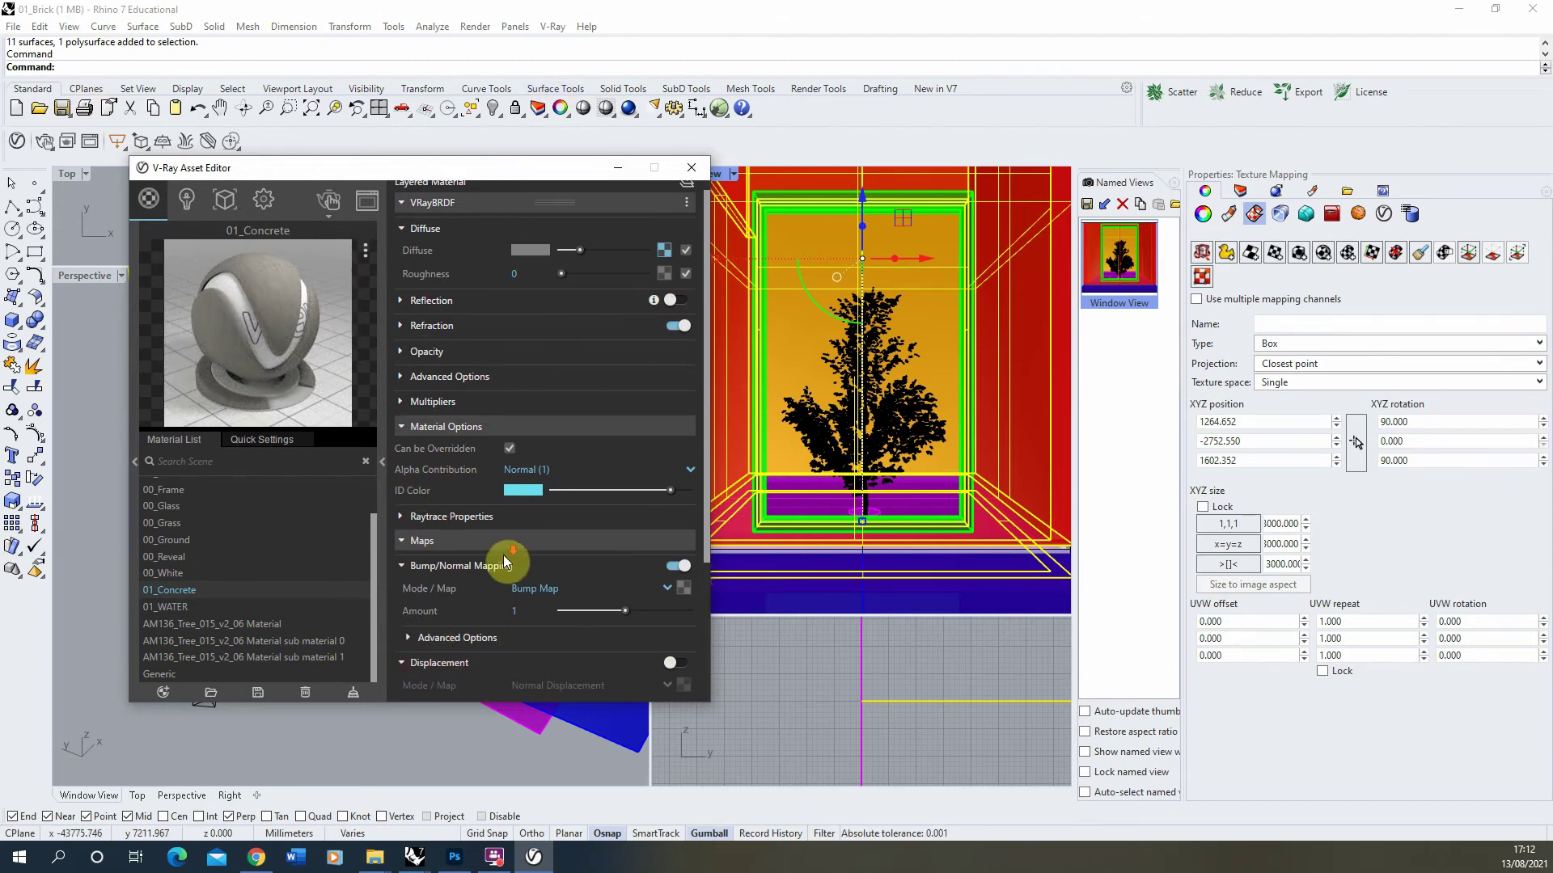
{"action": "scroll", "coordinate": [503, 558], "scroll_direction": "down", "scroll_amount": 1}
{"action": "scroll", "coordinate": [503, 557], "scroll_direction": "down", "scroll_amount": 5}
{"action": "left_click", "coordinate": [680, 467]}
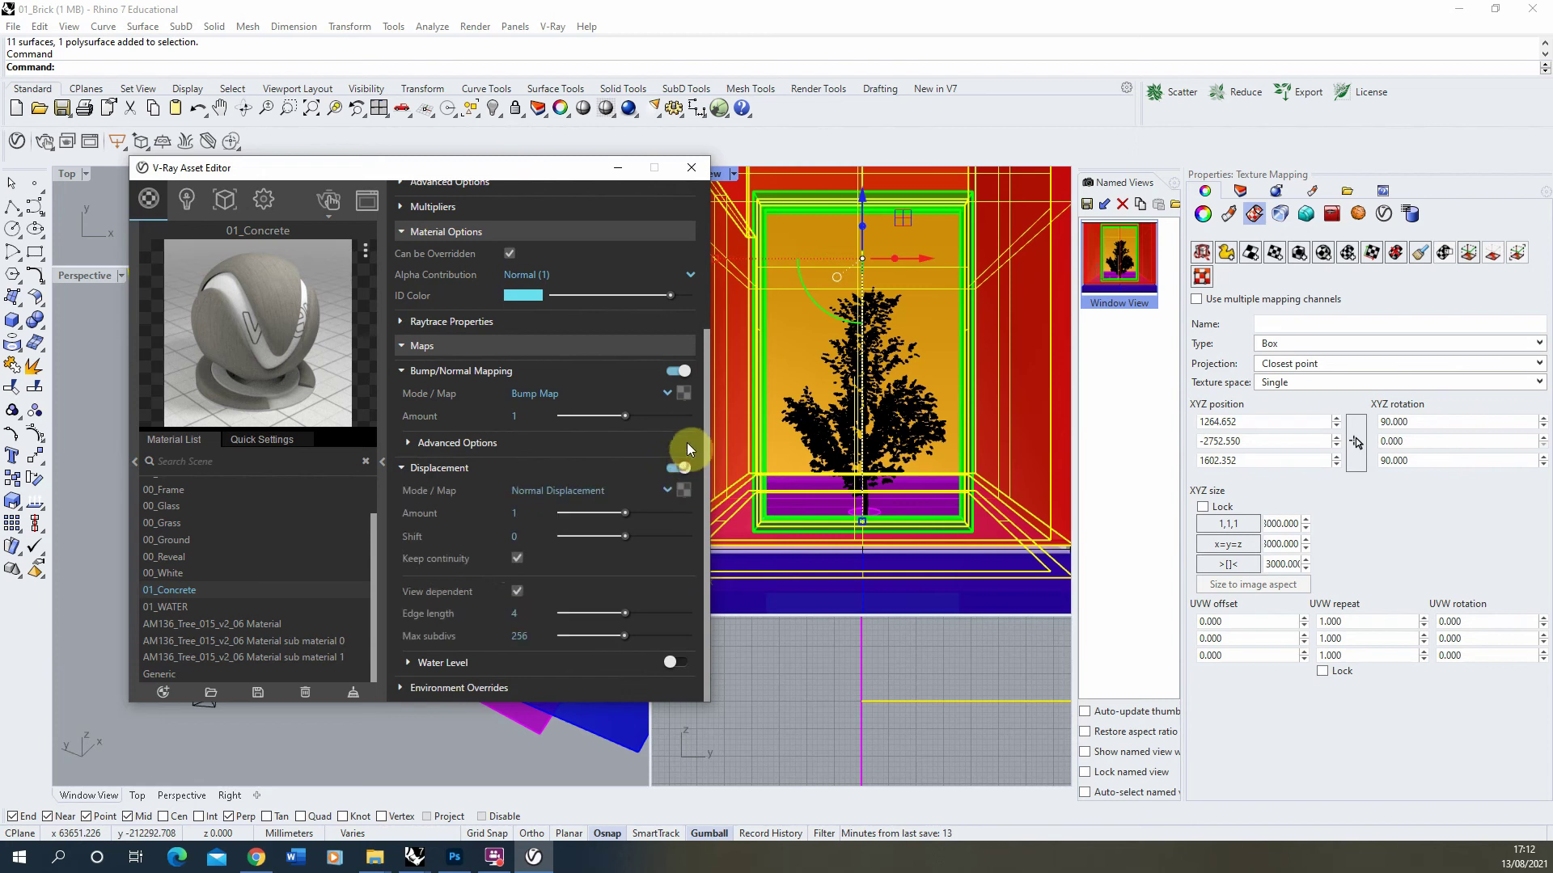
Load the ConcreteBunker2 height map as a Bitmap displacement texture.
{"action": "left_click", "coordinate": [684, 492]}
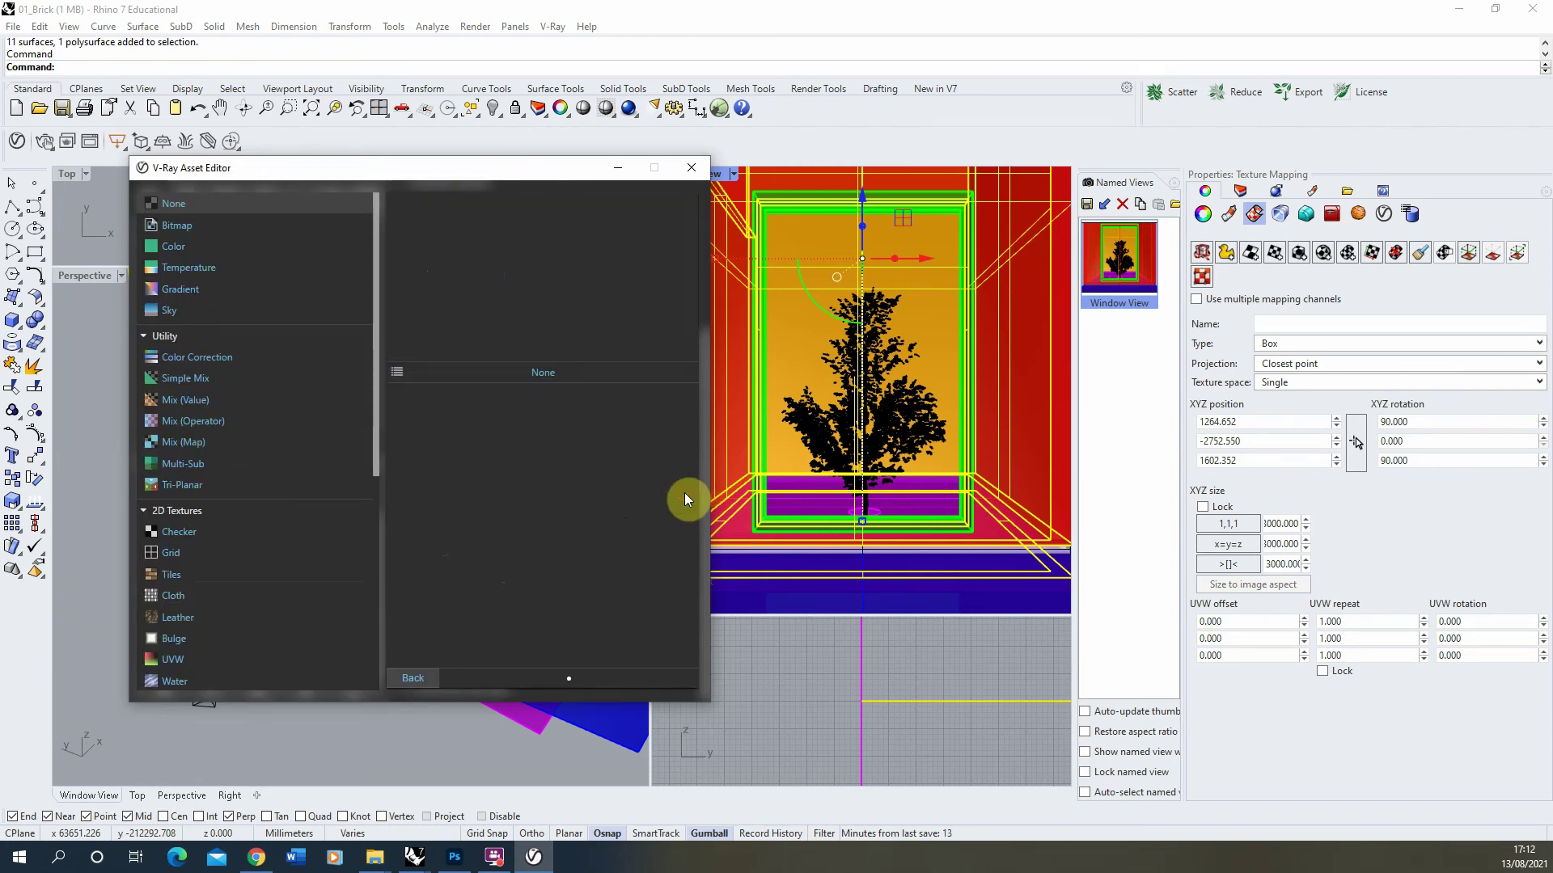
{"action": "left_click", "coordinate": [182, 227]}
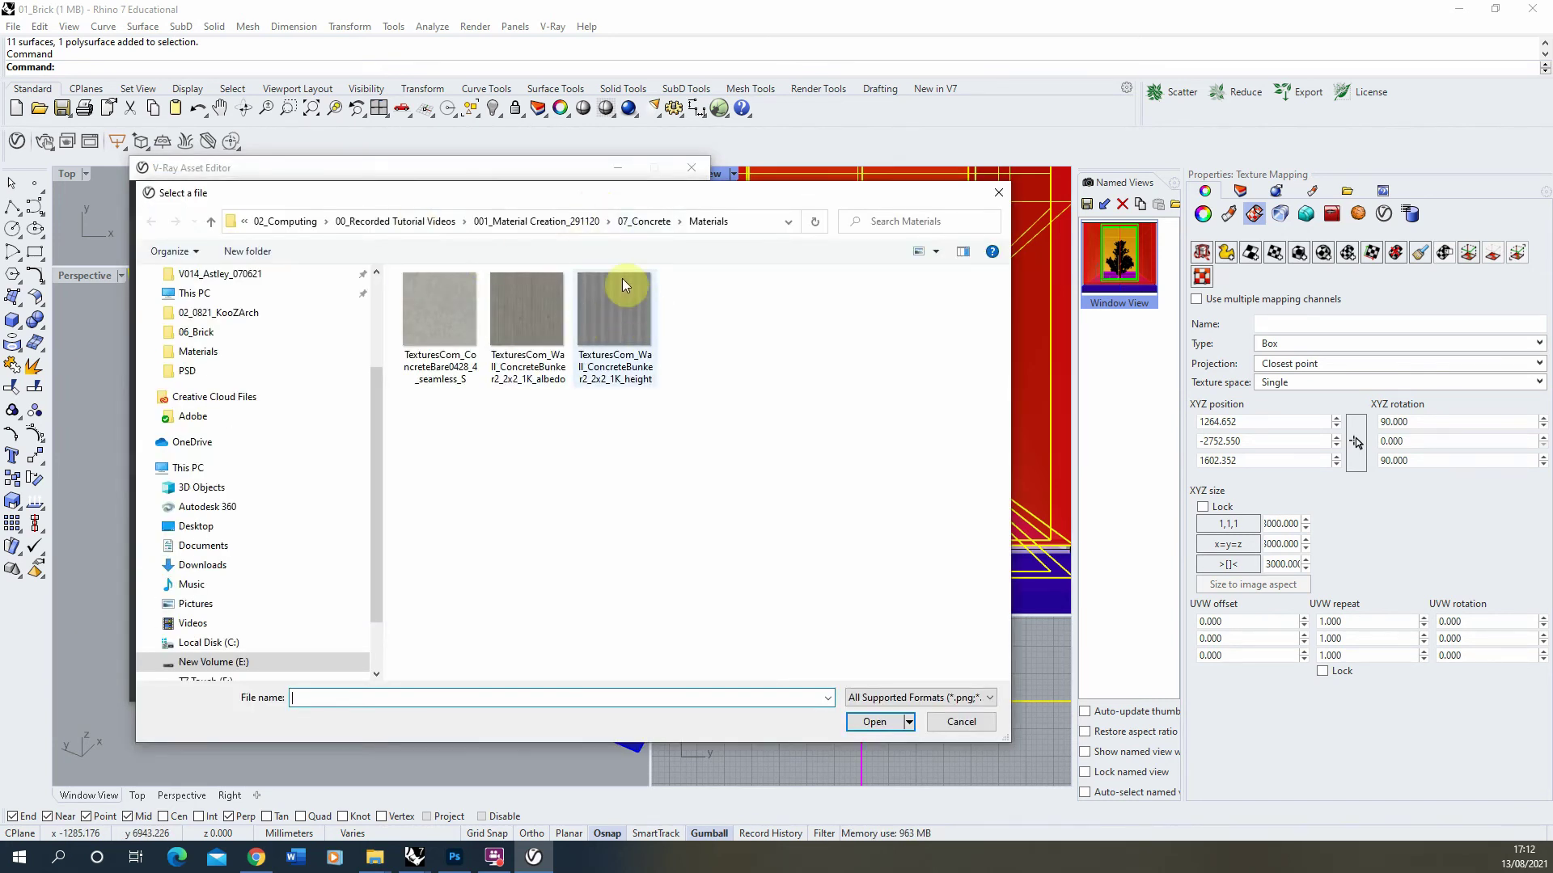
{"action": "left_click", "coordinate": [614, 317]}
{"action": "left_click", "coordinate": [883, 723]}
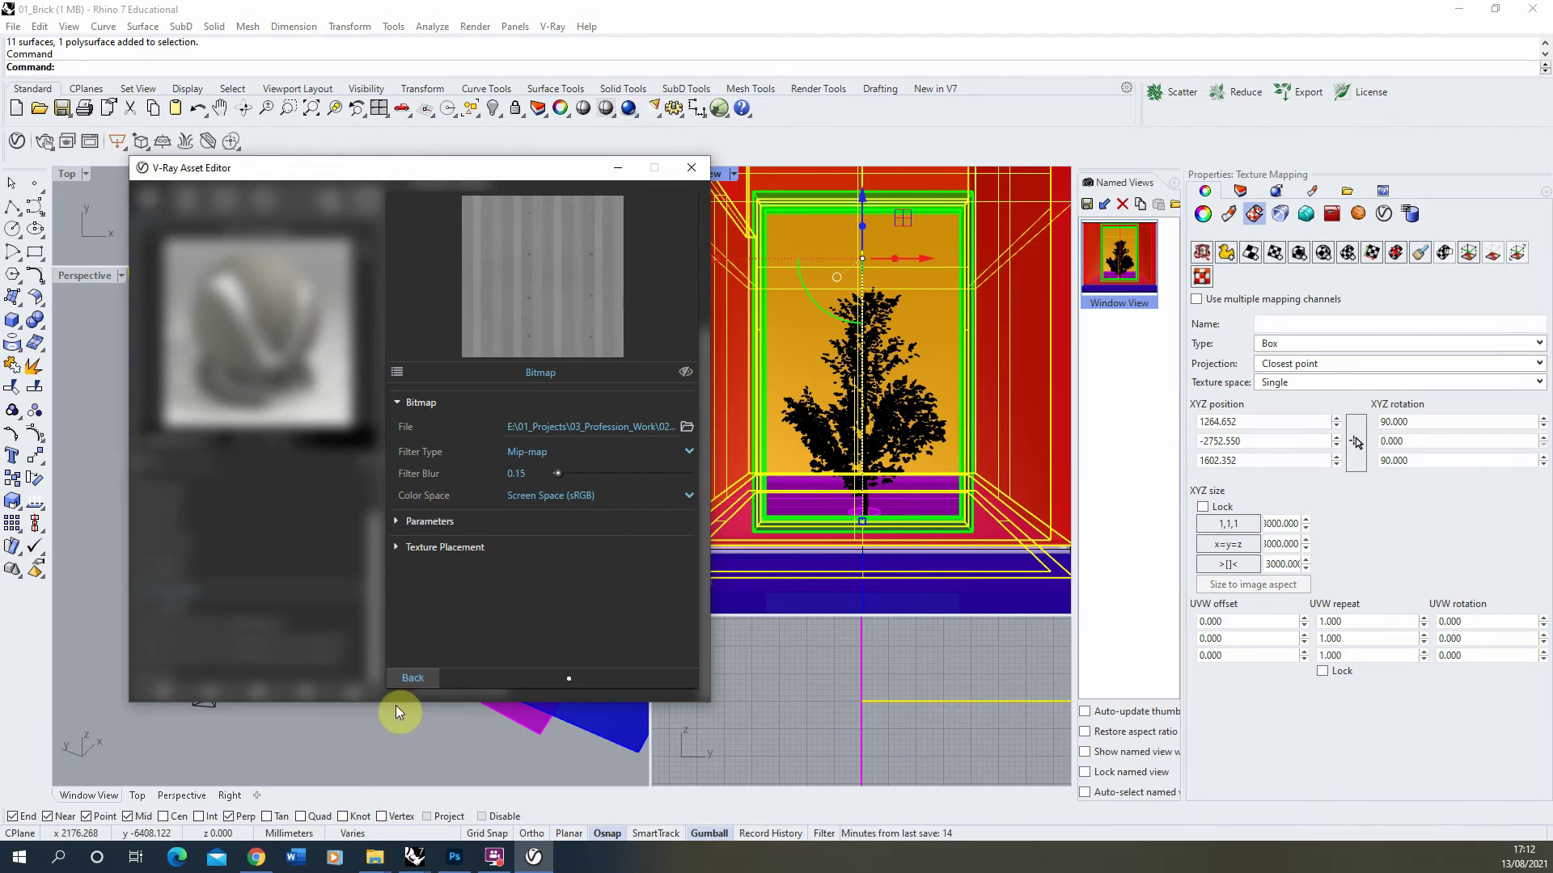
{"action": "left_click", "coordinate": [412, 678]}
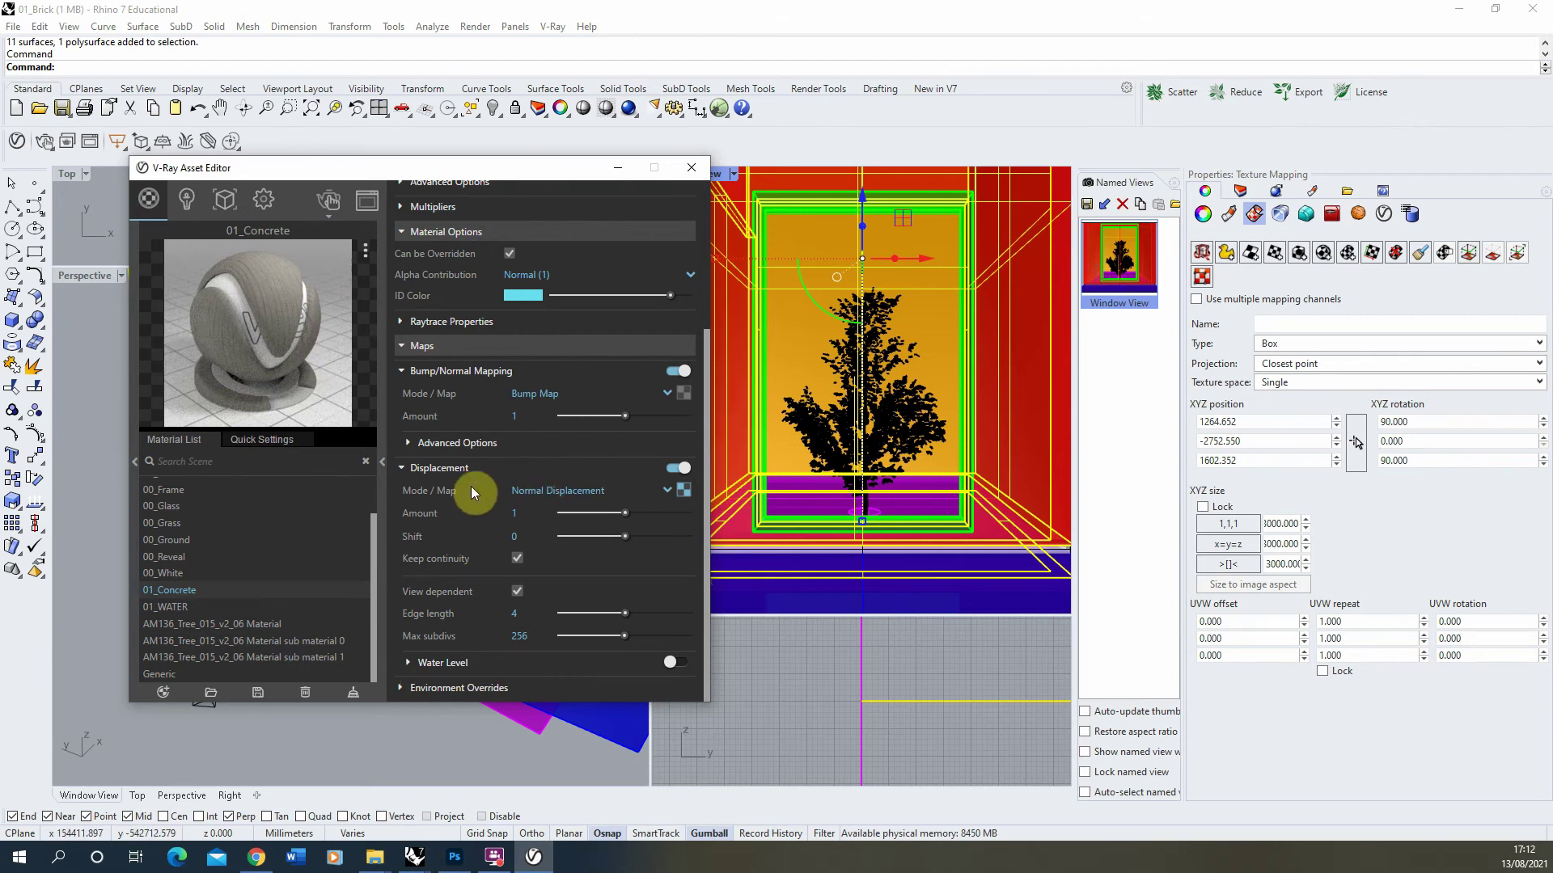
Select the displacement amount value of 1 and start a render.
{"action": "left_click", "coordinate": [540, 514]}
{"action": "double_click", "coordinate": [526, 512]}
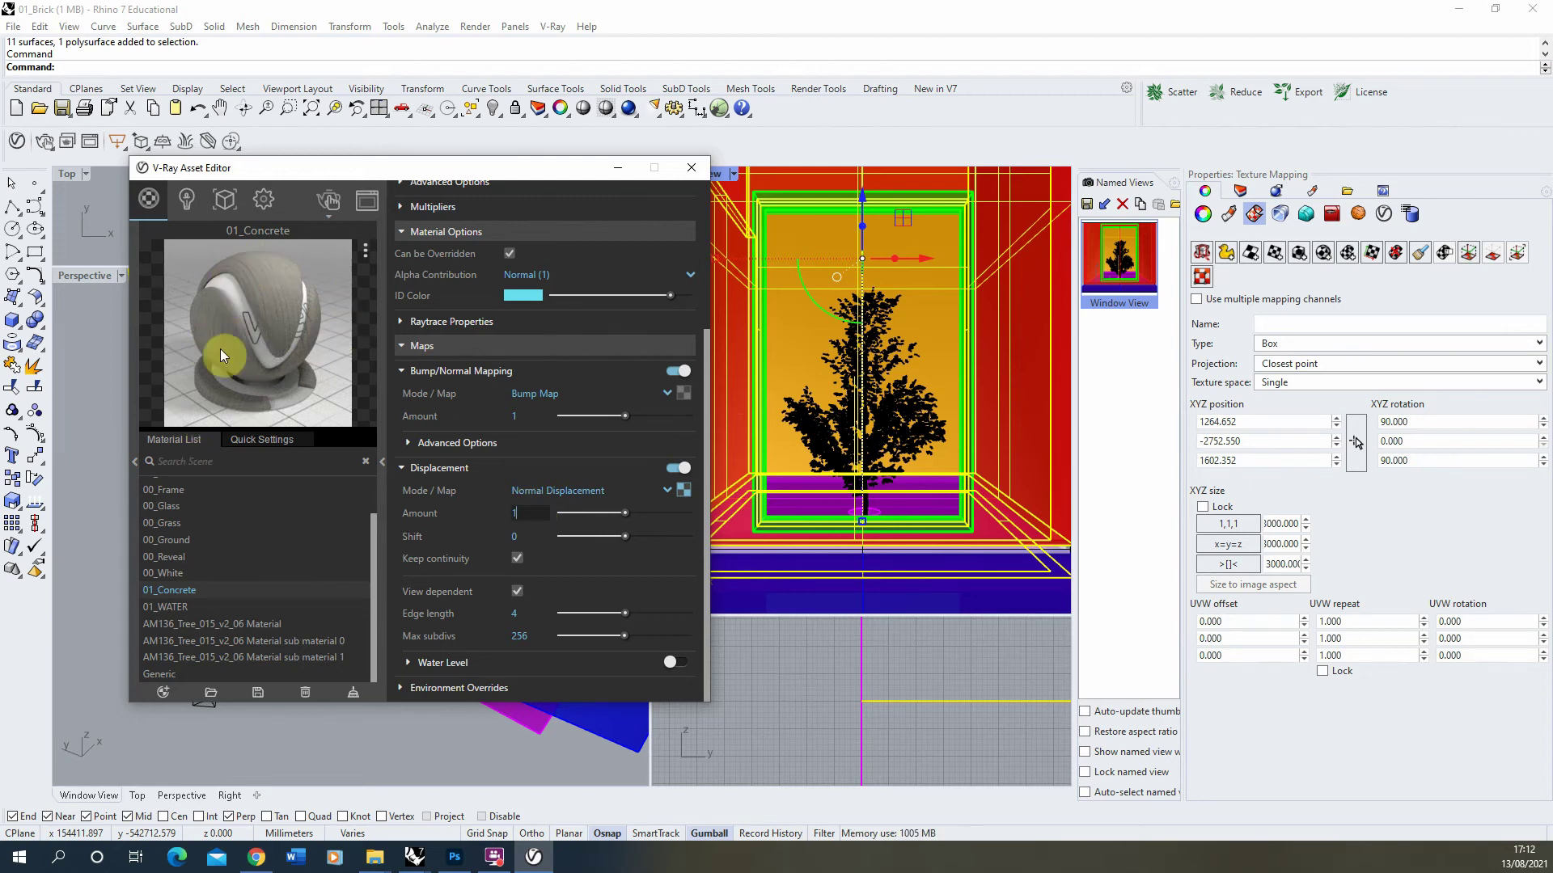
{"action": "left_click", "coordinate": [328, 199]}
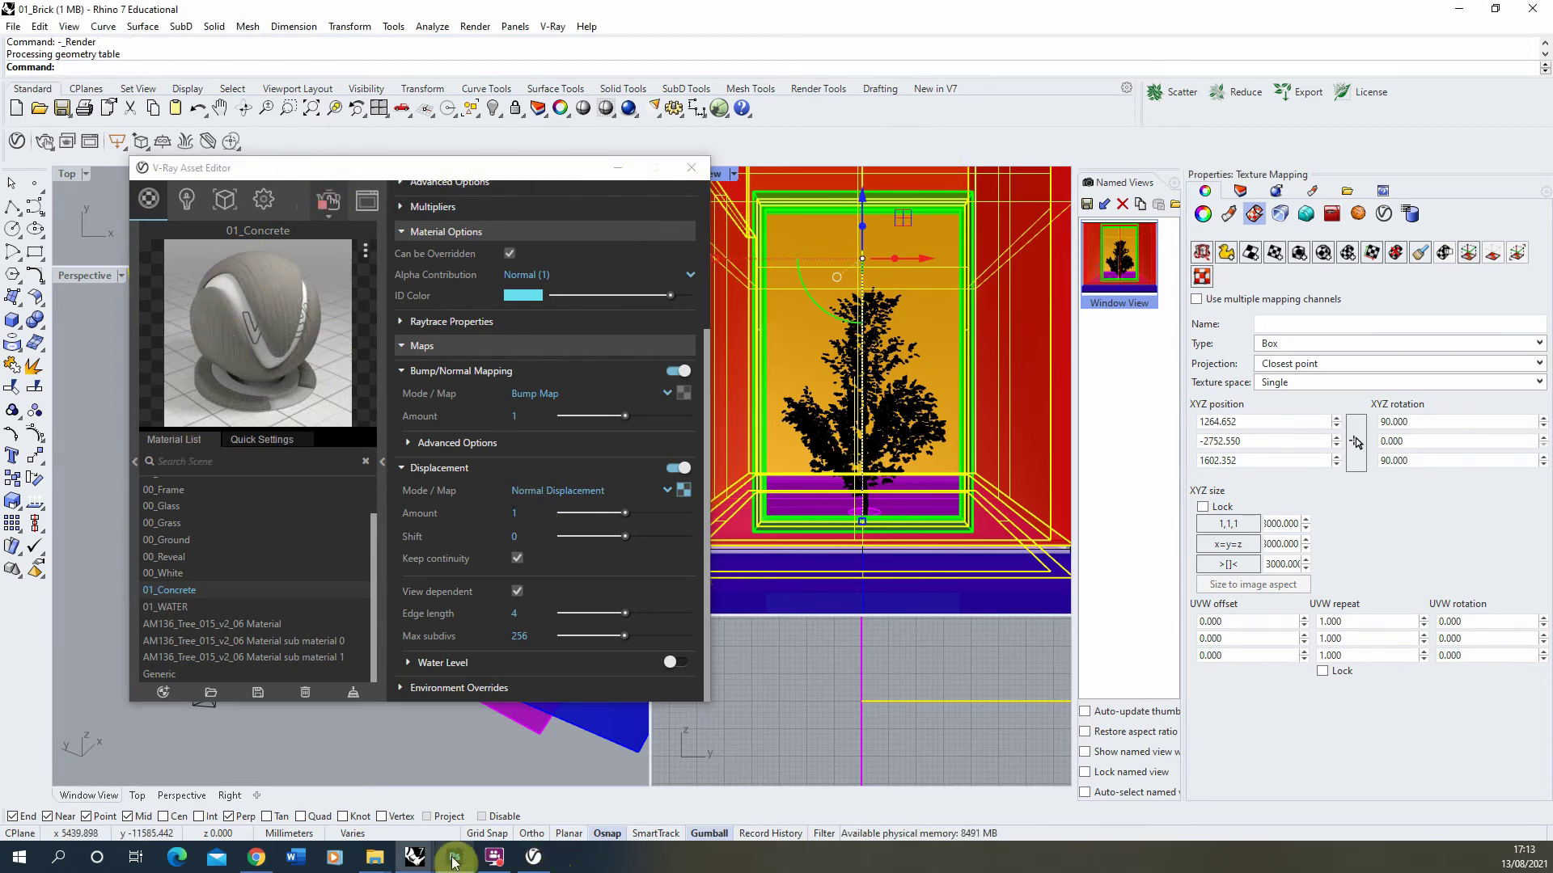
Bring the V-Ray frame buffer forward and start an interactive render.
{"action": "mouse_move", "coordinate": [416, 862]}
{"action": "left_click", "coordinate": [498, 791]}
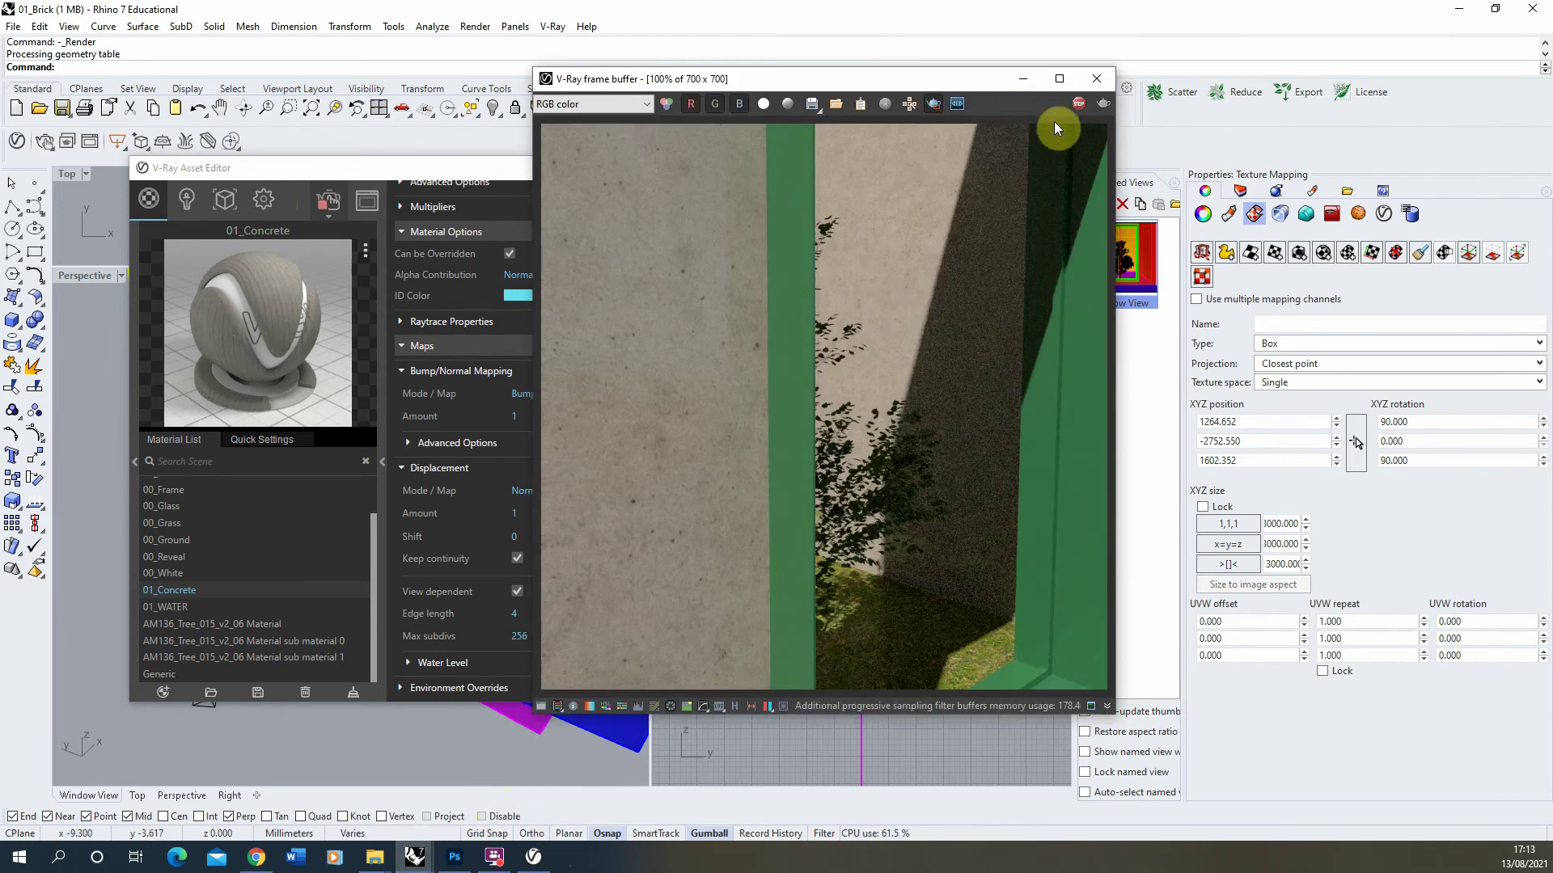
{"action": "left_click_drag", "start_coordinate": [824, 78], "coordinate": [969, 91]}
{"action": "left_click", "coordinate": [16, 142]}
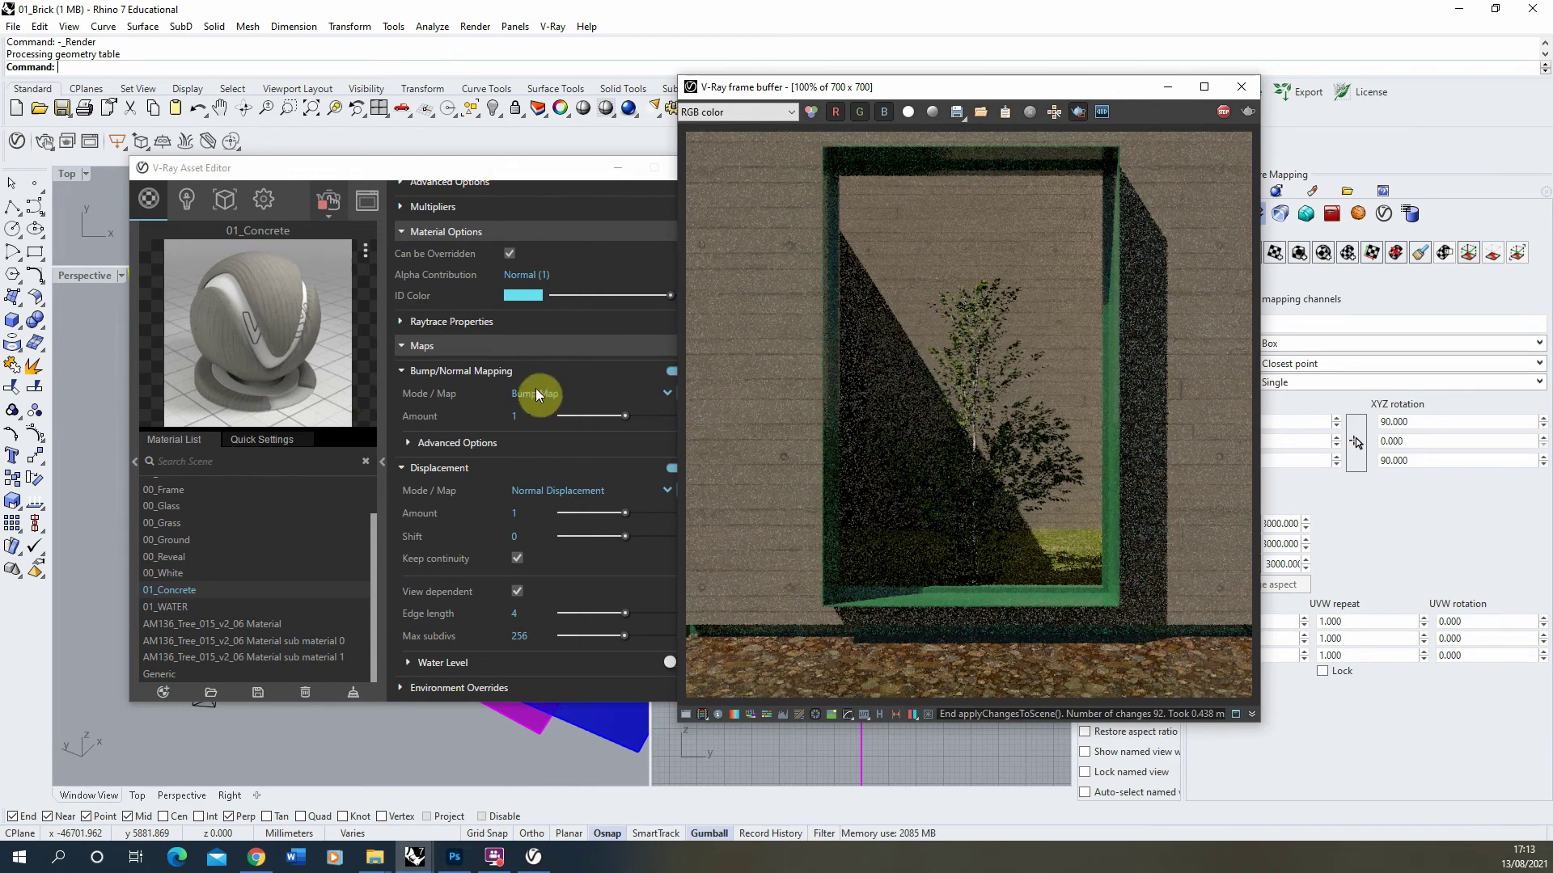
Collapse Bump/Normal Mapping and set the displacement amount to 10.
{"action": "left_click", "coordinate": [400, 369]}
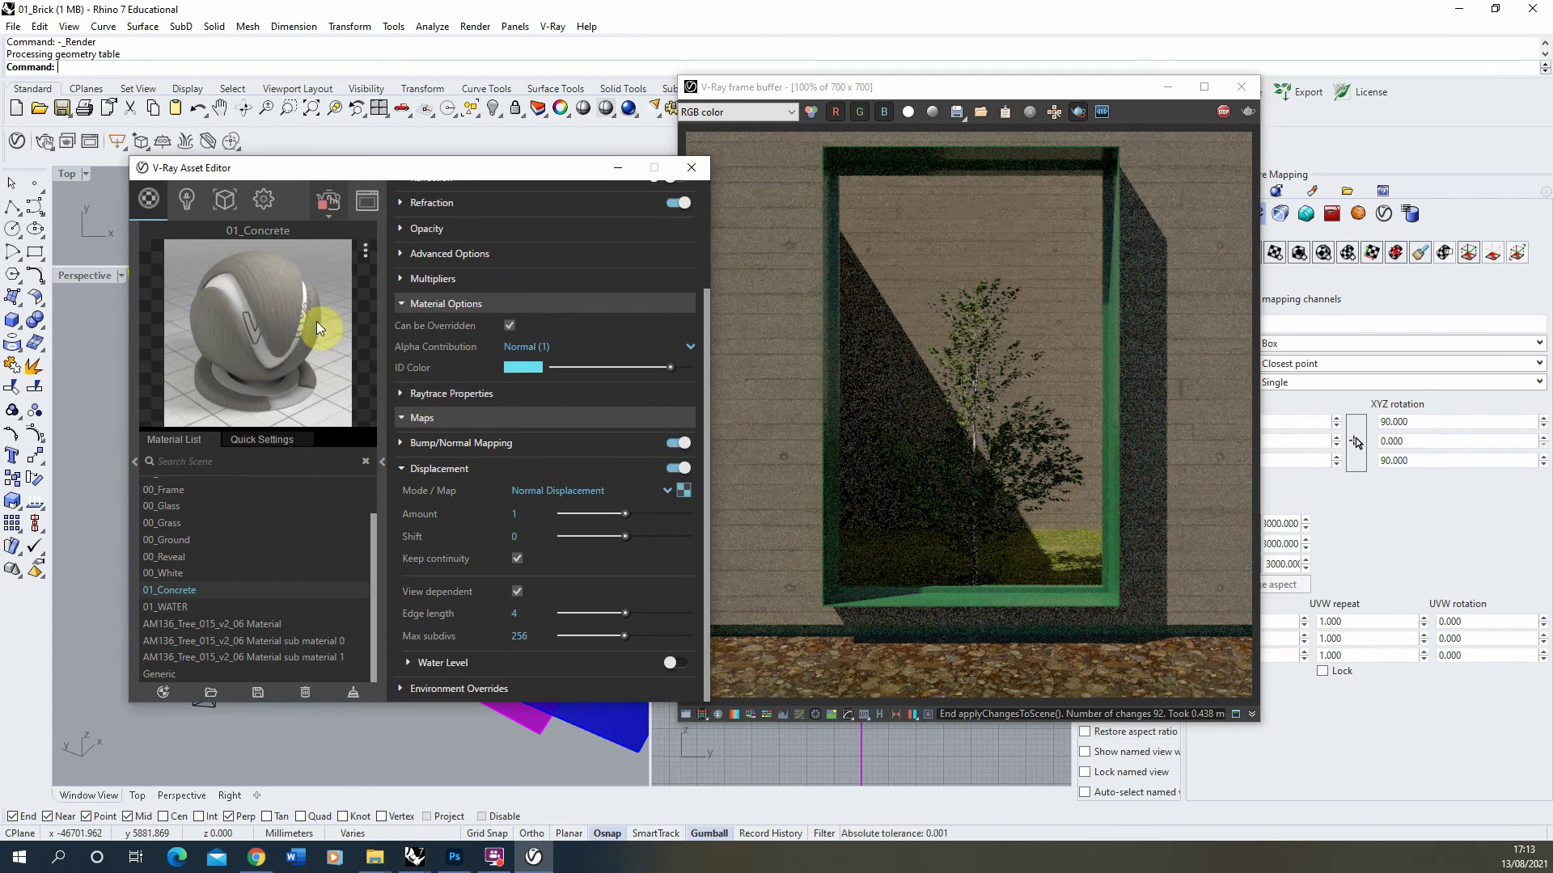
{"action": "left_click", "coordinate": [514, 515]}
{"action": "type", "text": "0"}
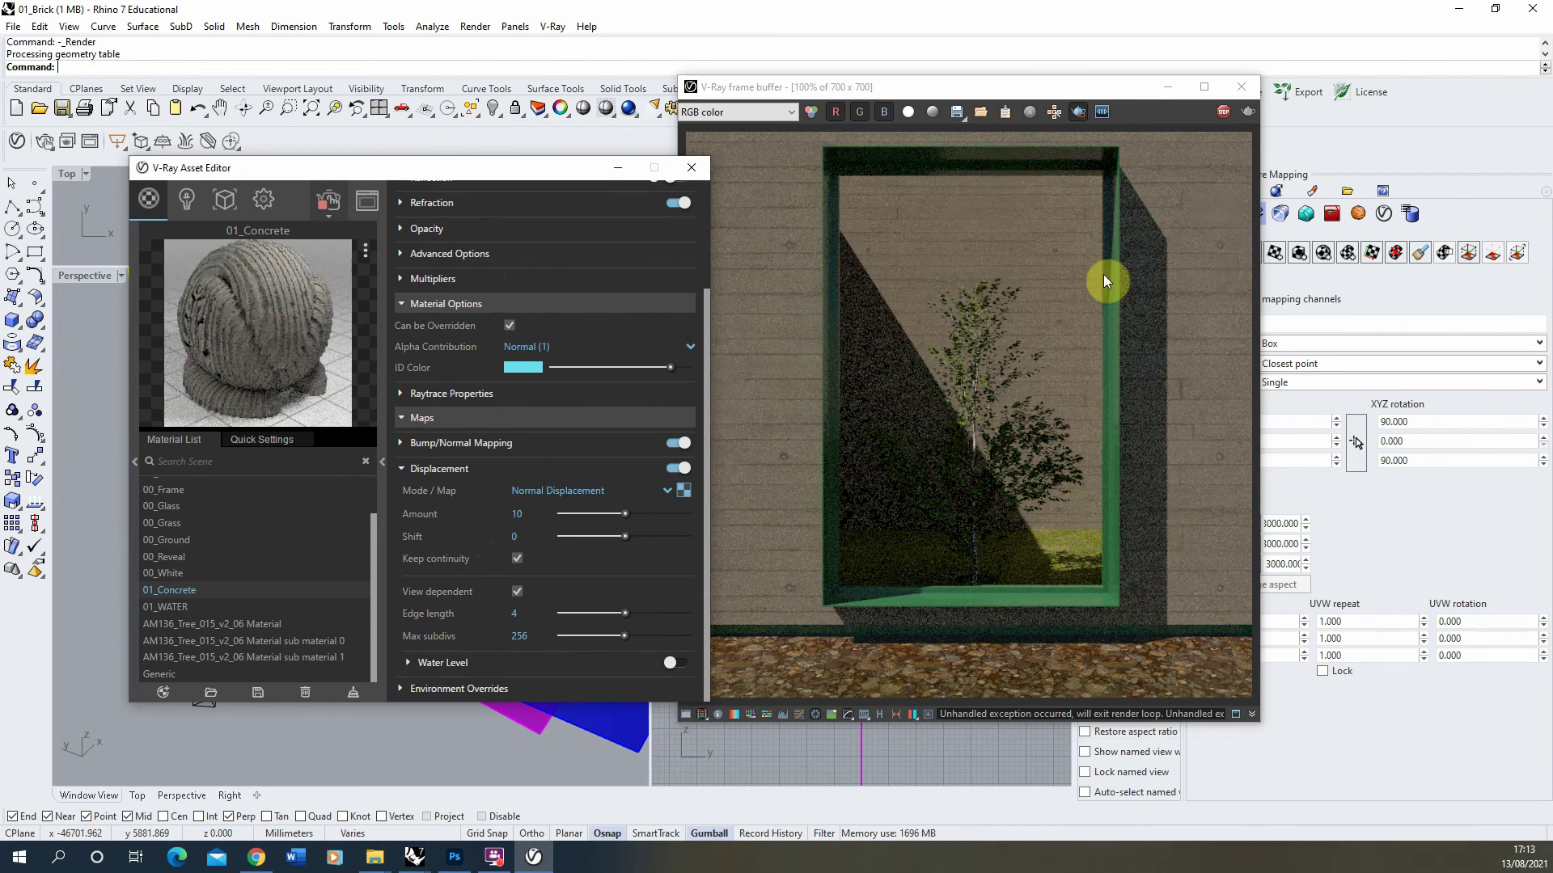
{"action": "left_click_drag", "start_coordinate": [500, 168], "coordinate": [438, 138]}
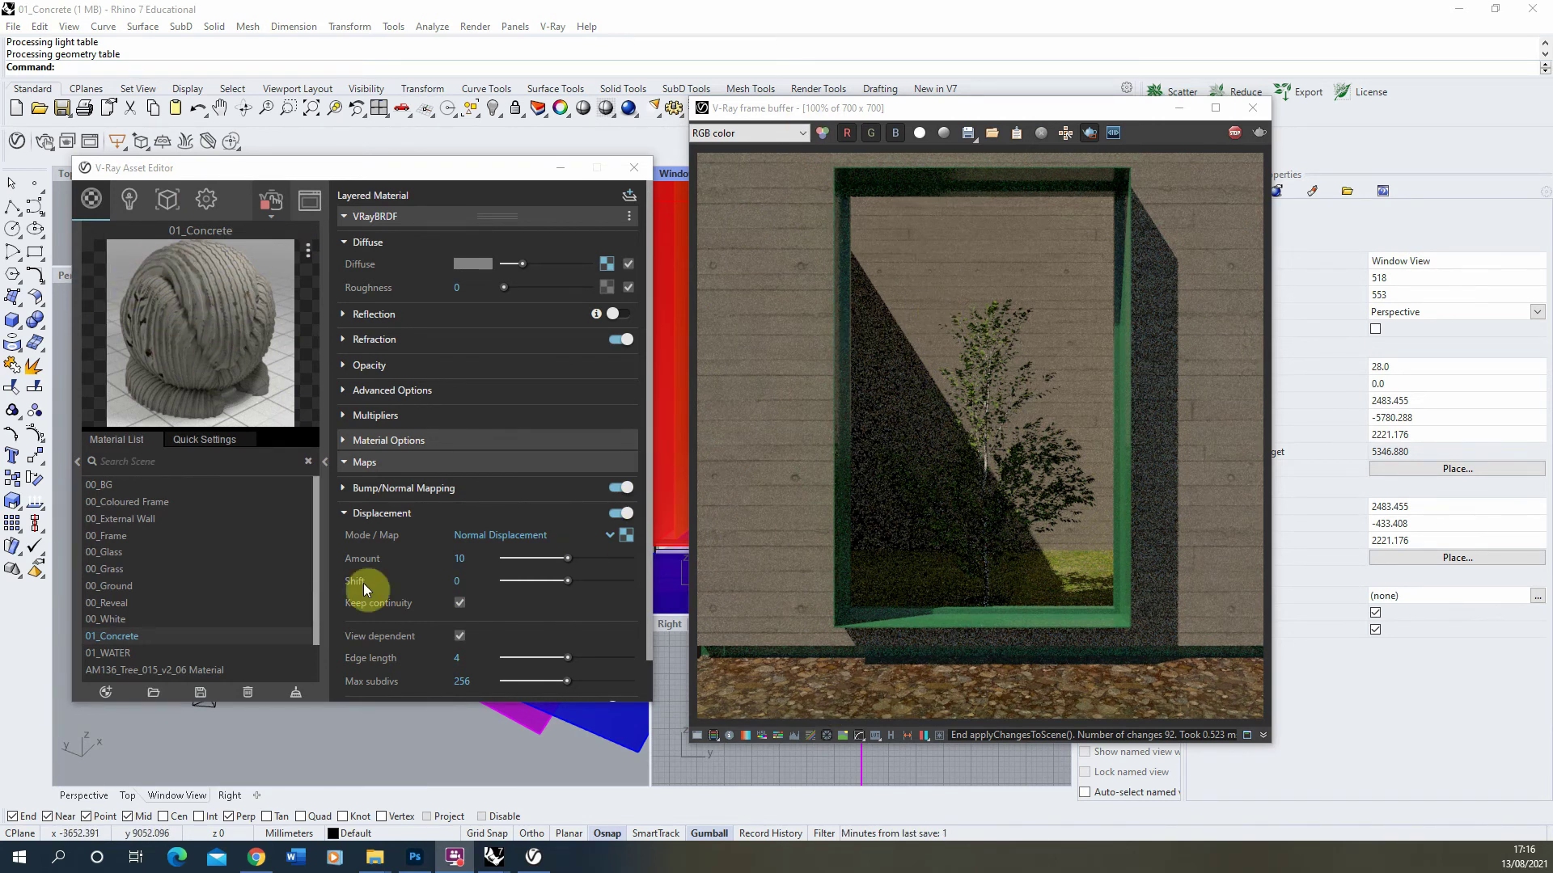
Raise the displacement amount to 1000 and watch the ridged walls update in the render.
{"action": "left_click", "coordinate": [470, 557]}
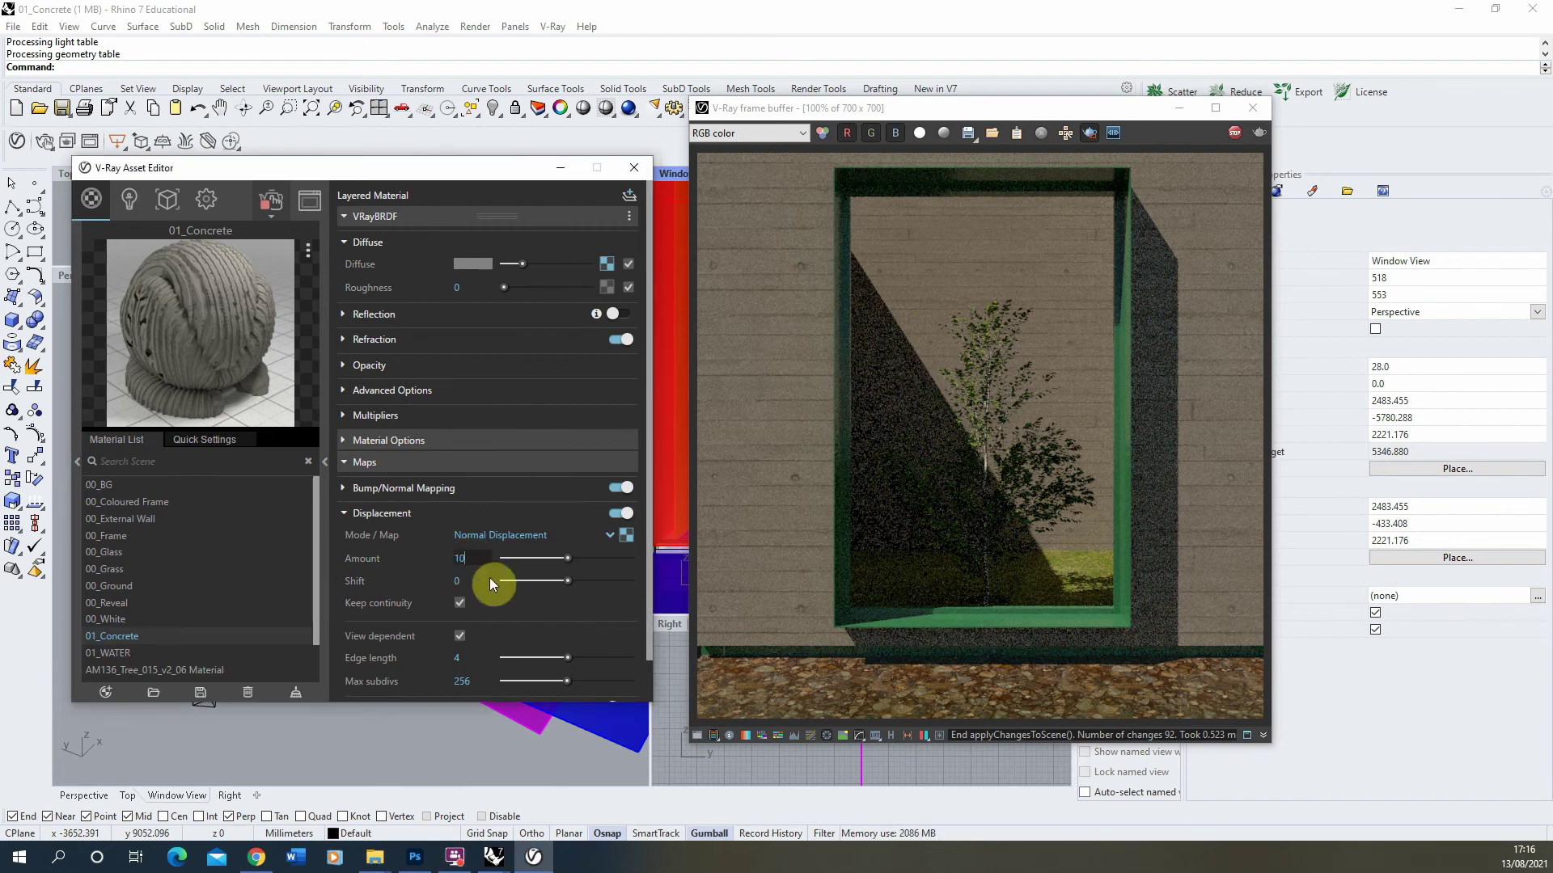
{"action": "type", "text": "00"}
{"action": "key", "text": "Return"}
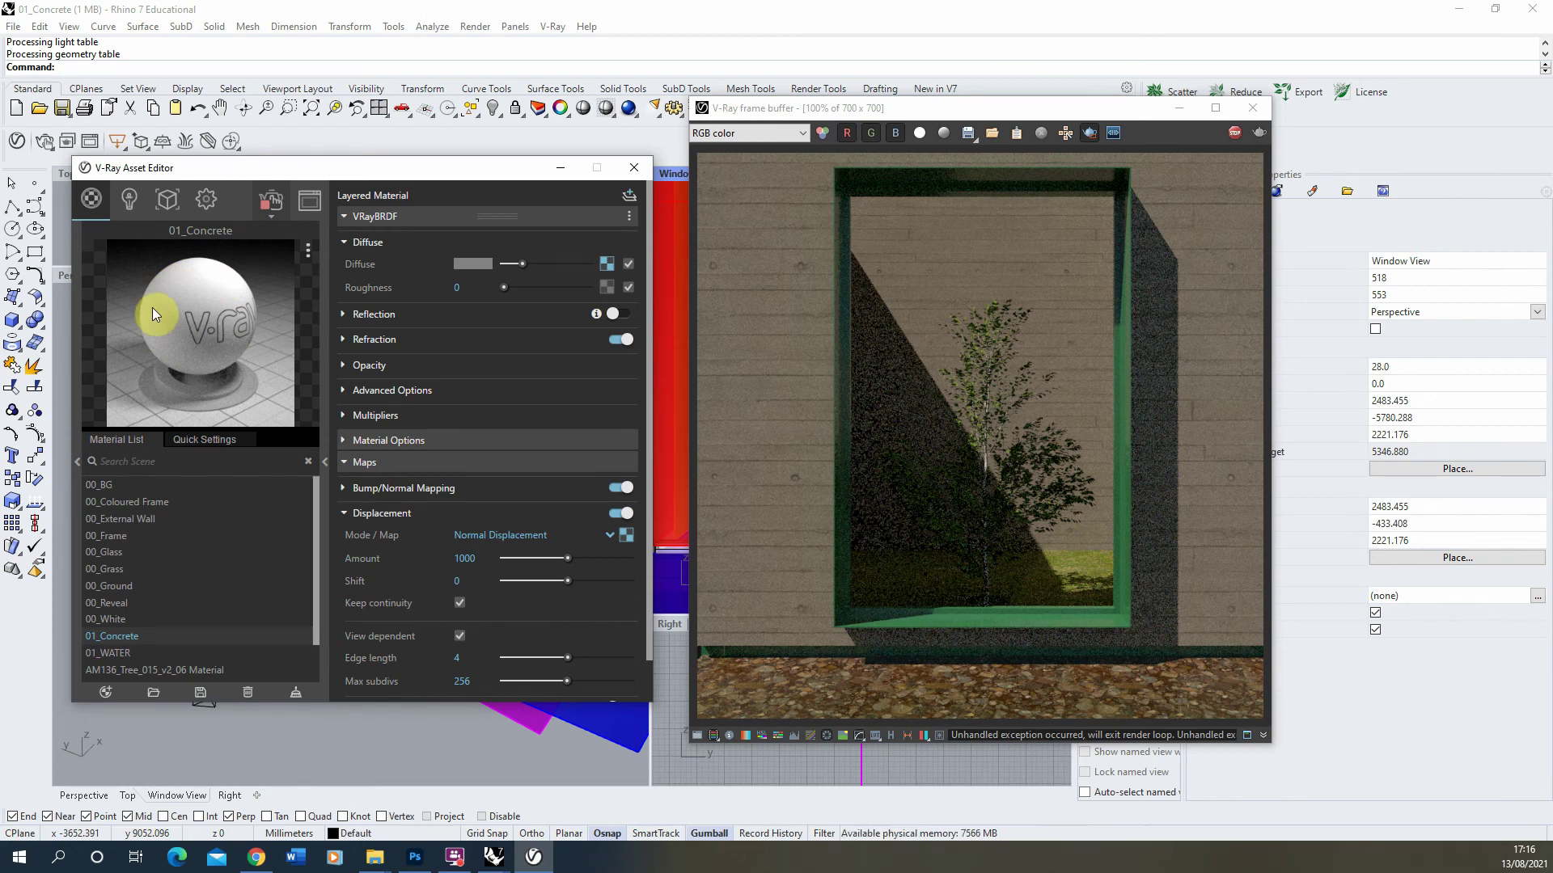
{"action": "left_click", "coordinate": [1233, 134]}
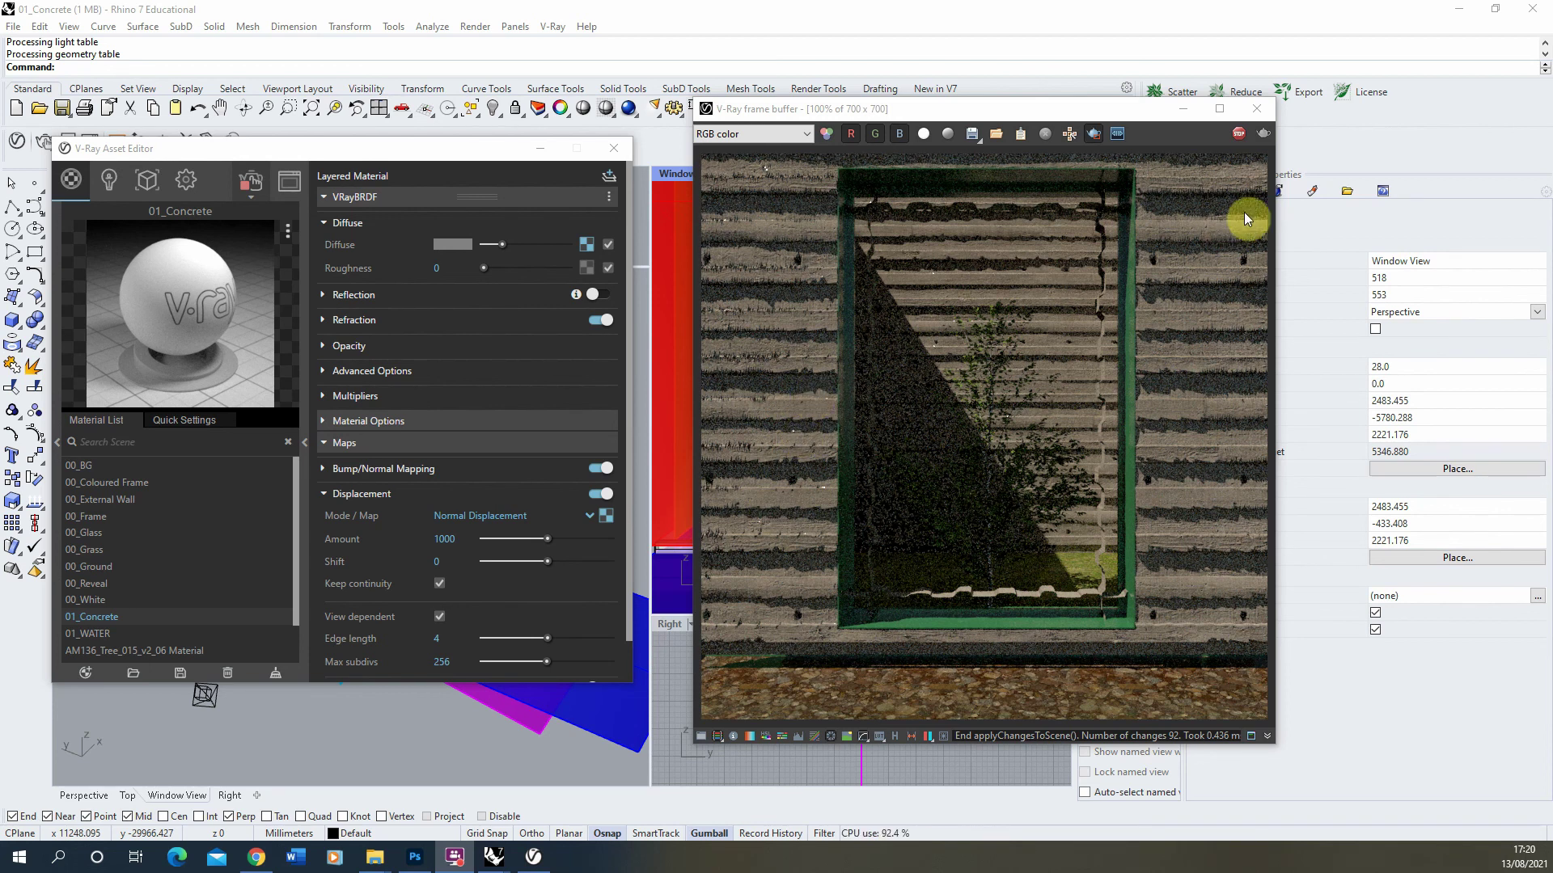
Stop and close the render, then set the displacement amount to 100.
{"action": "left_click", "coordinate": [1238, 133]}
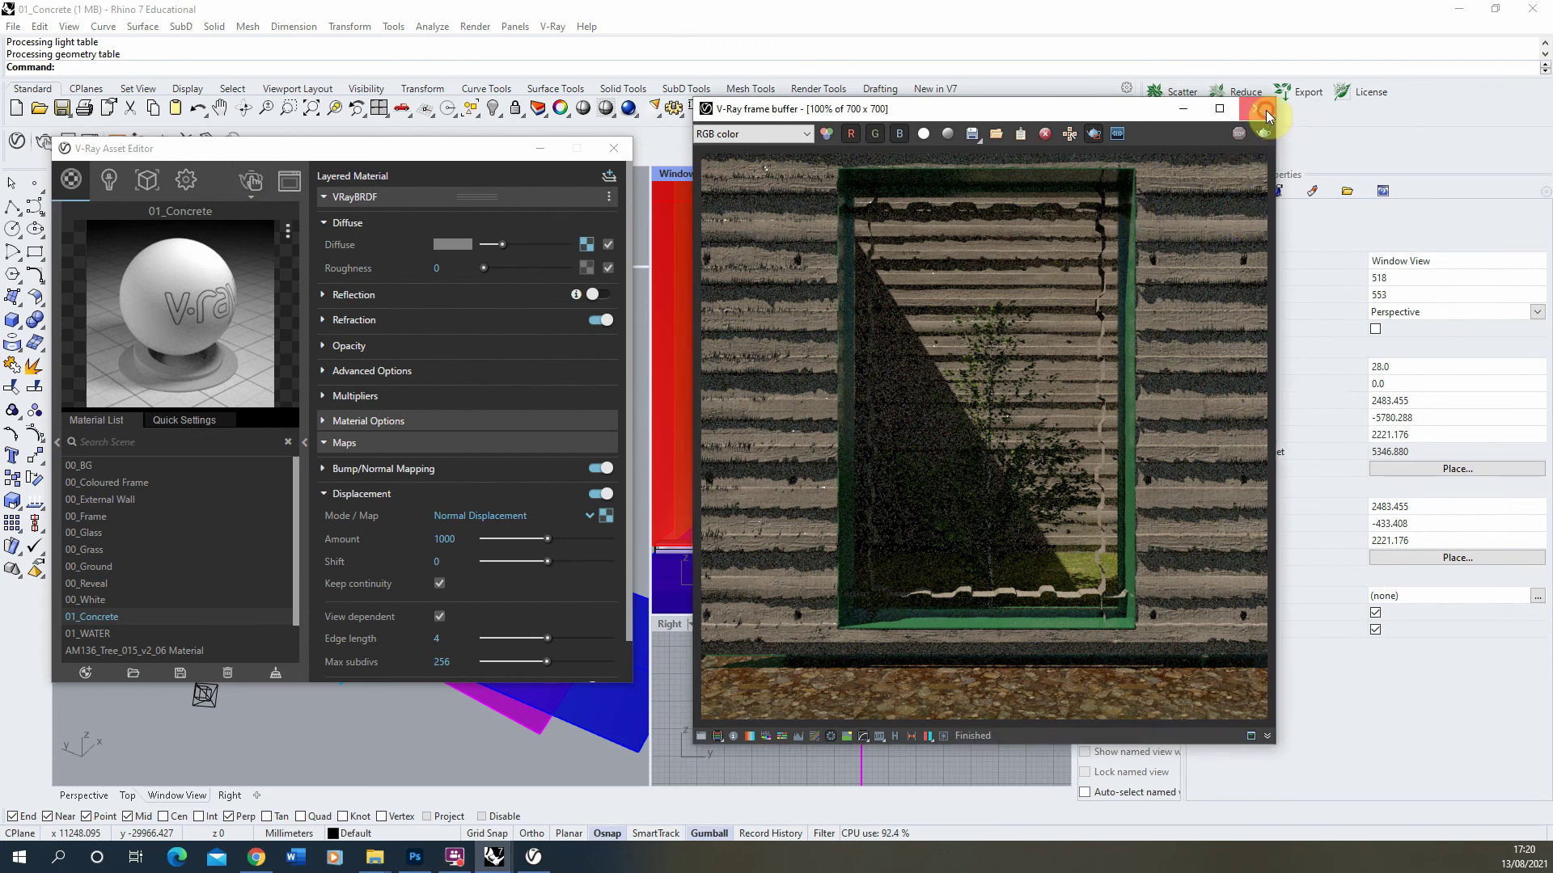
{"action": "left_click", "coordinate": [1255, 109]}
{"action": "left_click", "coordinate": [455, 540]}
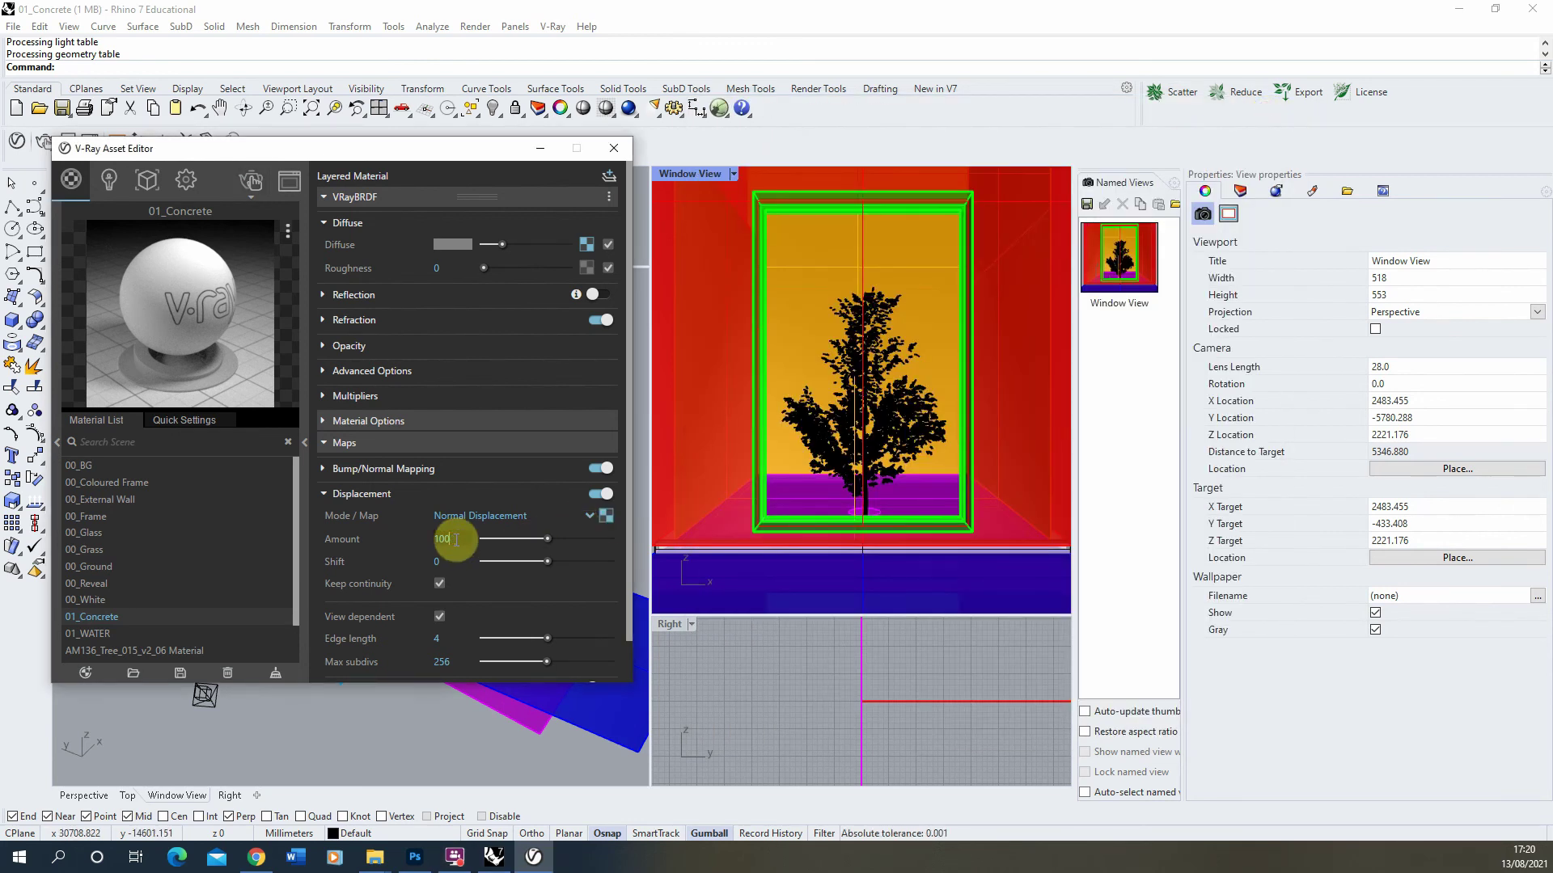
{"action": "key", "text": "Return"}
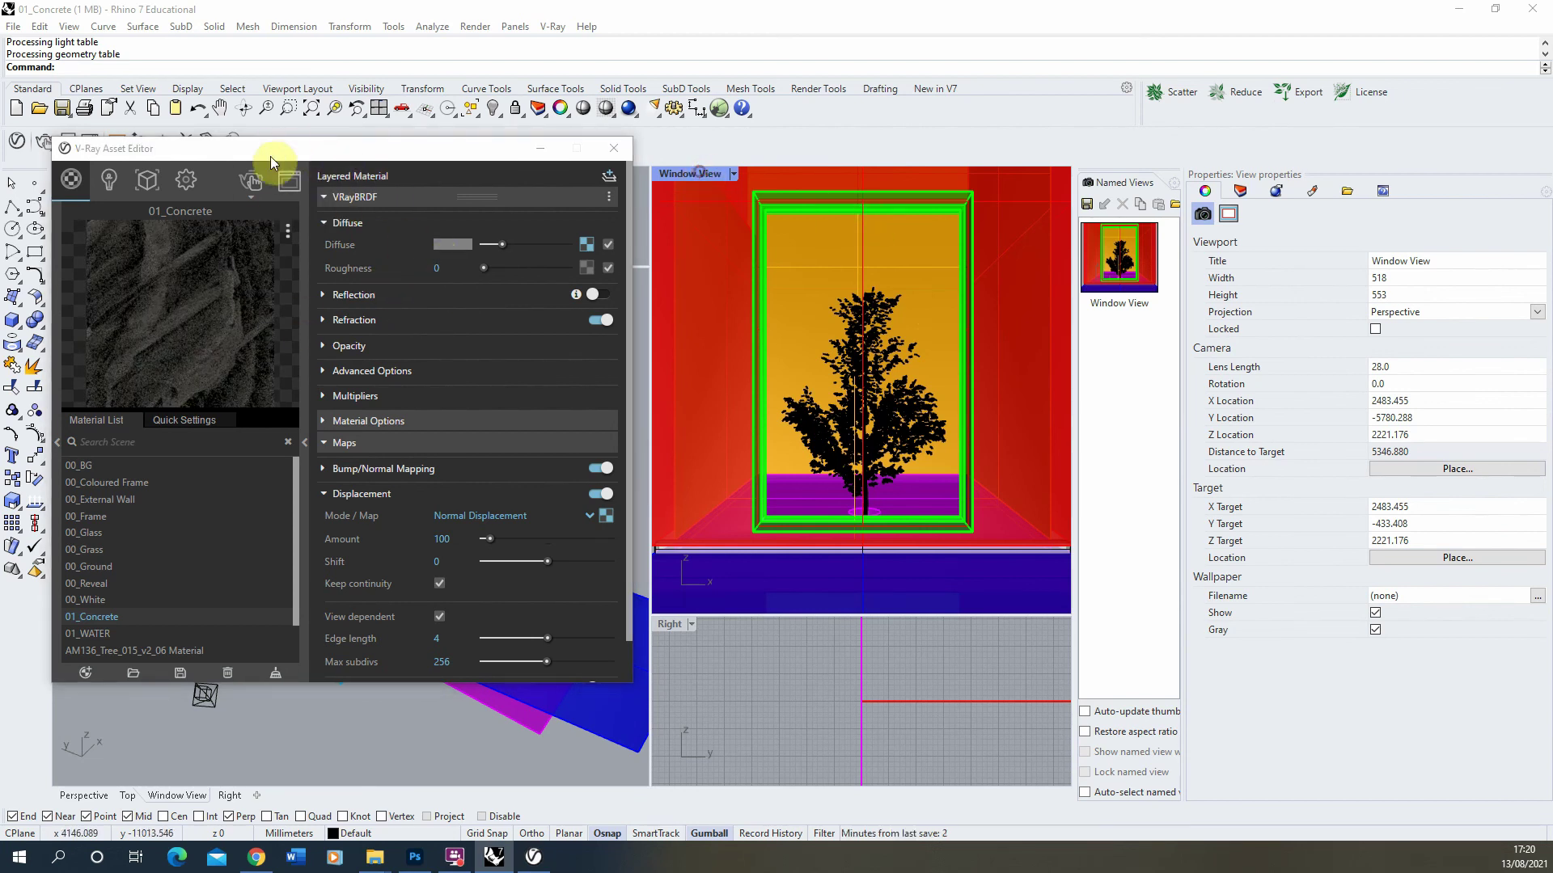
Re-render the window view and zoom in to inspect the horizontal board marks.
{"action": "left_click", "coordinate": [263, 182]}
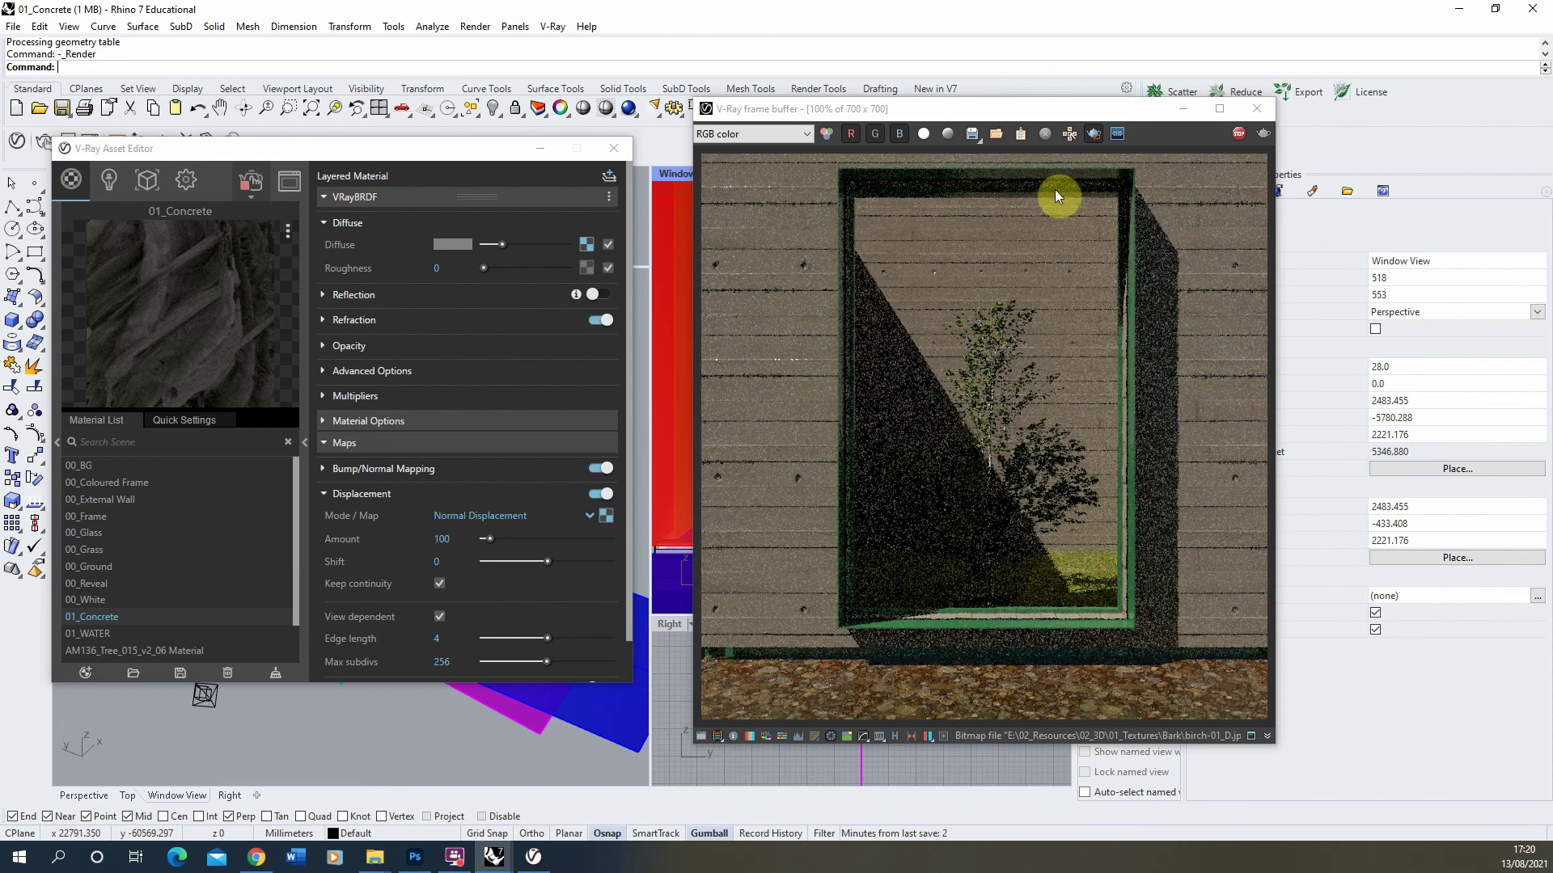
{"action": "scroll", "coordinate": [764, 291], "scroll_direction": "up", "scroll_amount": 4}
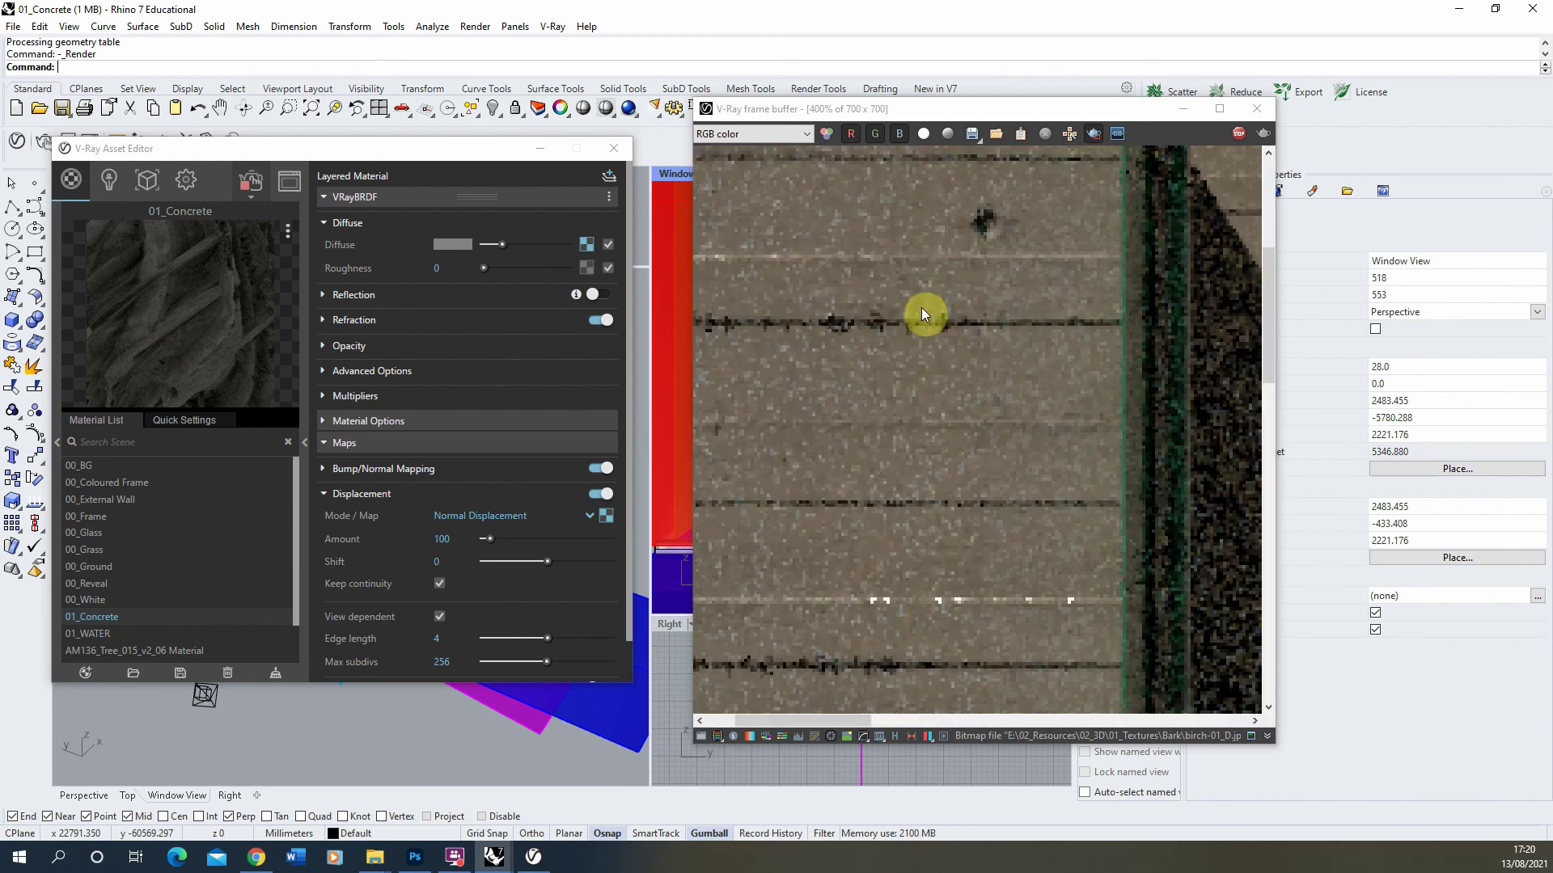
{"action": "scroll", "coordinate": [781, 346], "scroll_direction": "down", "scroll_amount": 4}
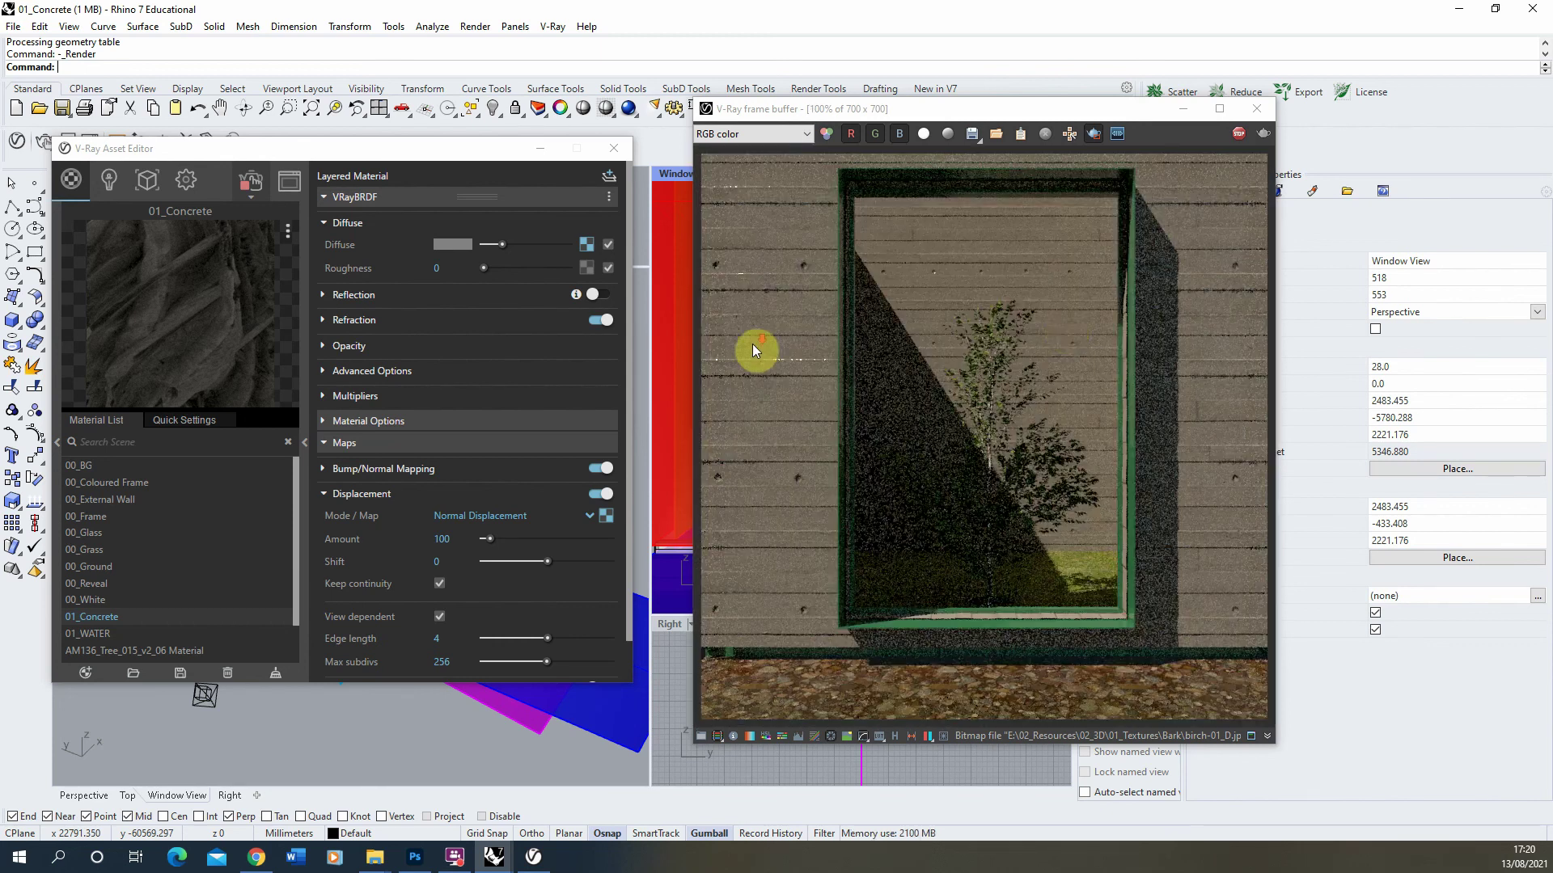